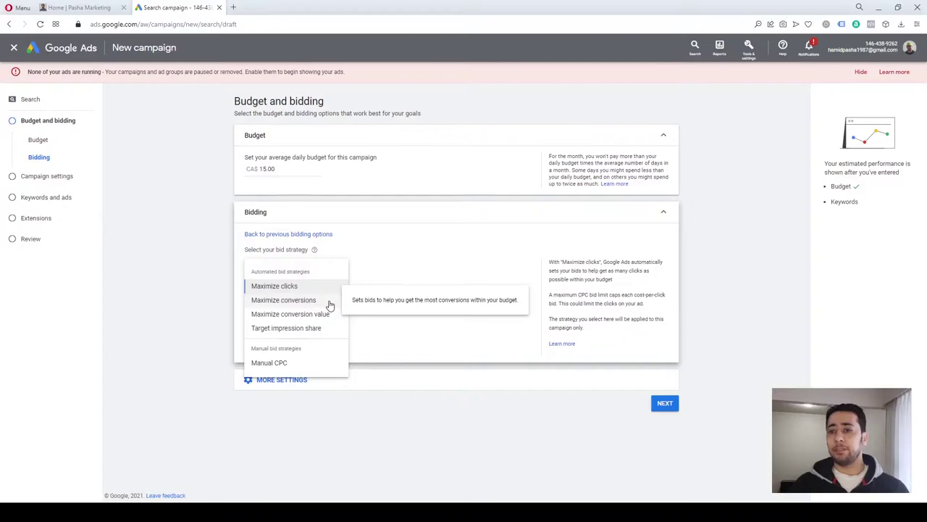
Switch to the Pasha Marketing website, look over its home page and open the Contact Us page
left_click(178, 290)
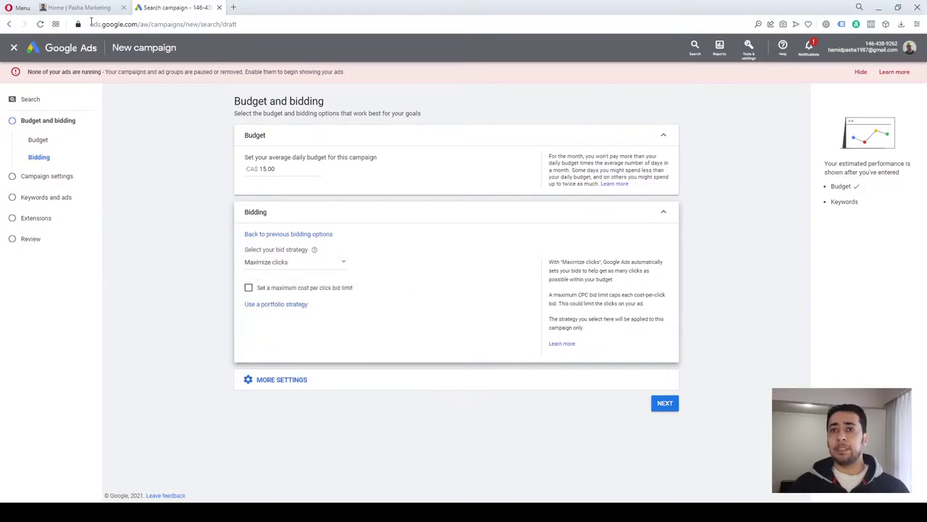
left_click(91, 9)
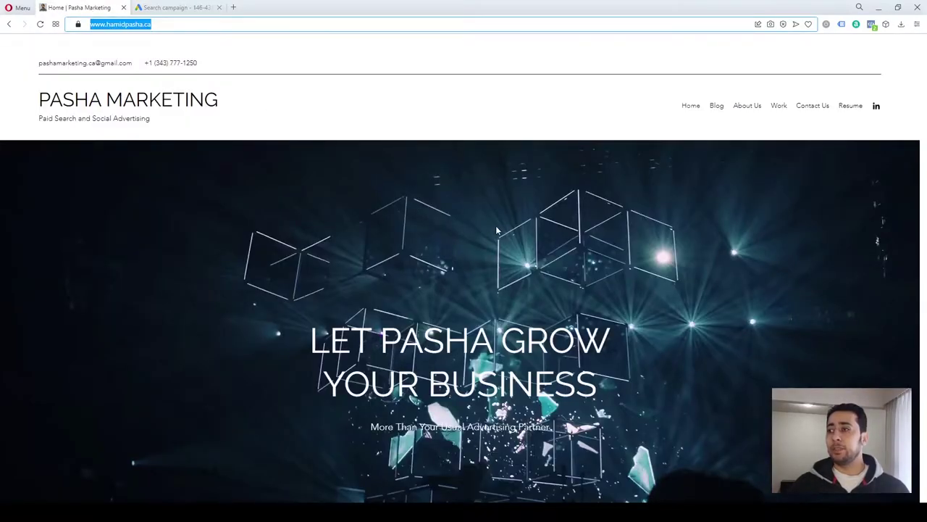
left_click(925, 130)
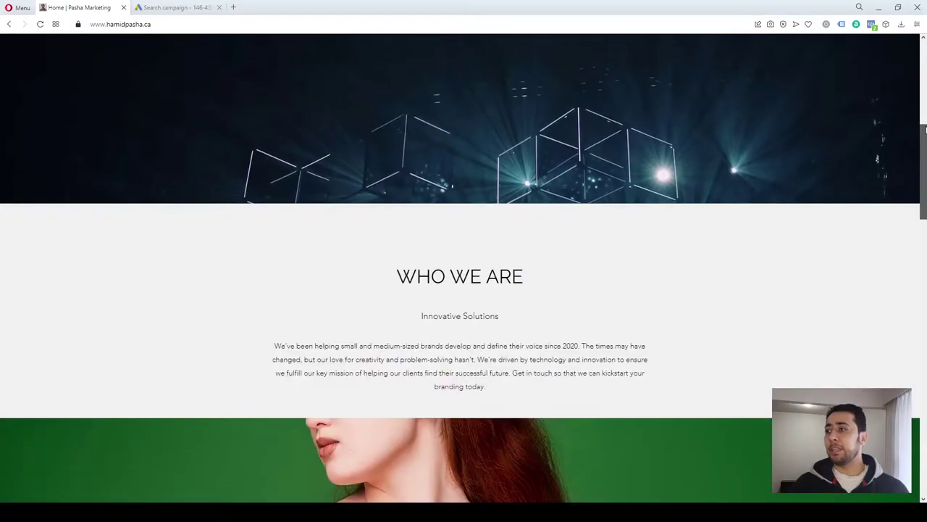
scroll(925, 130, "up", 5)
left_click(801, 105)
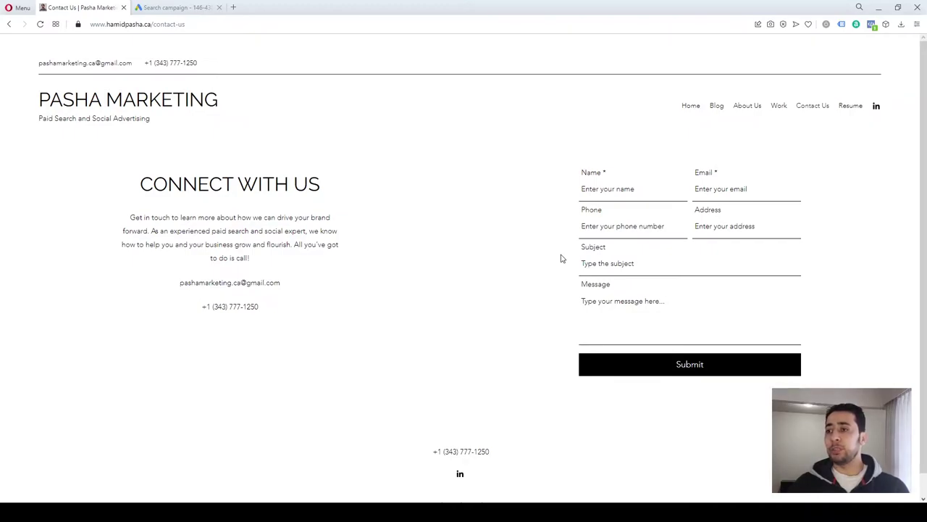
Return to the Google Ads campaign draft and look up where Conversions is found among the measurement tools
left_click(178, 8)
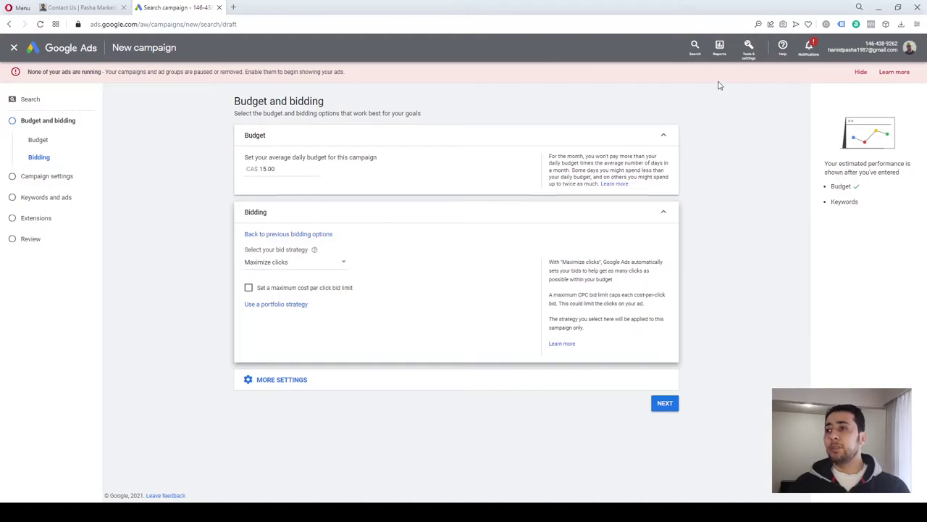
left_click(748, 49)
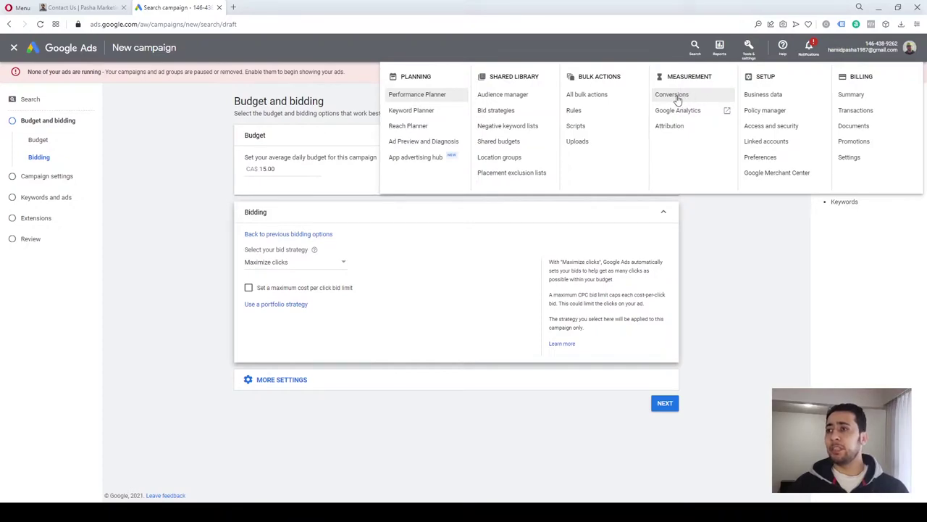
left_click(300, 269)
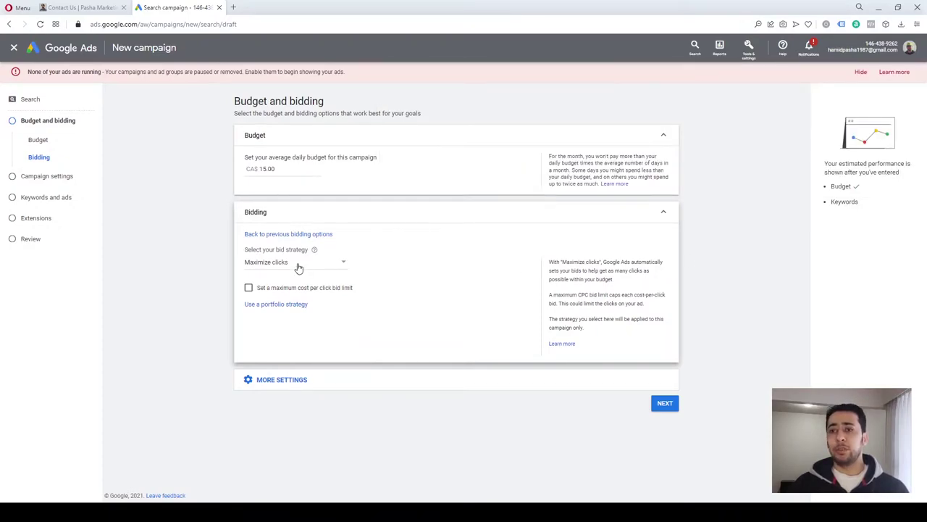
Choose Maximize clicks as the campaign's bid strategy, without a maximum cost per click bid limit
left_click(296, 268)
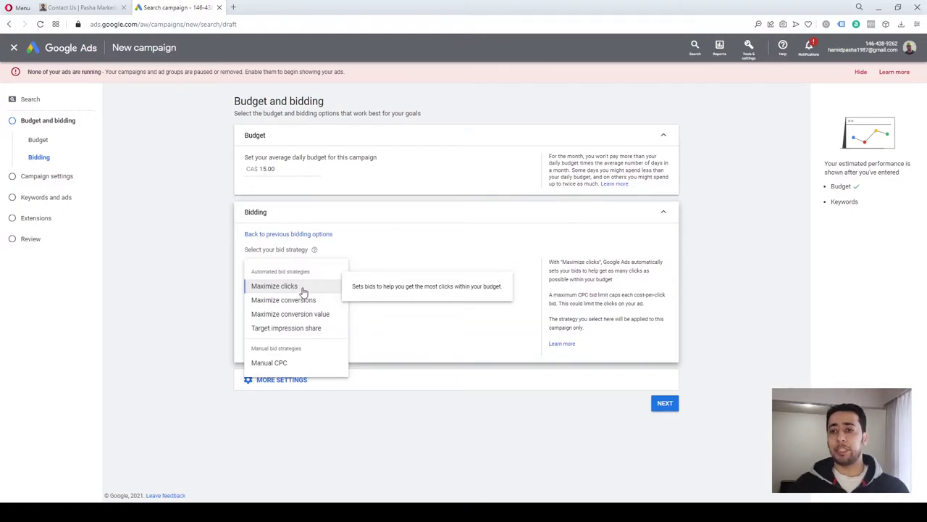
left_click(304, 290)
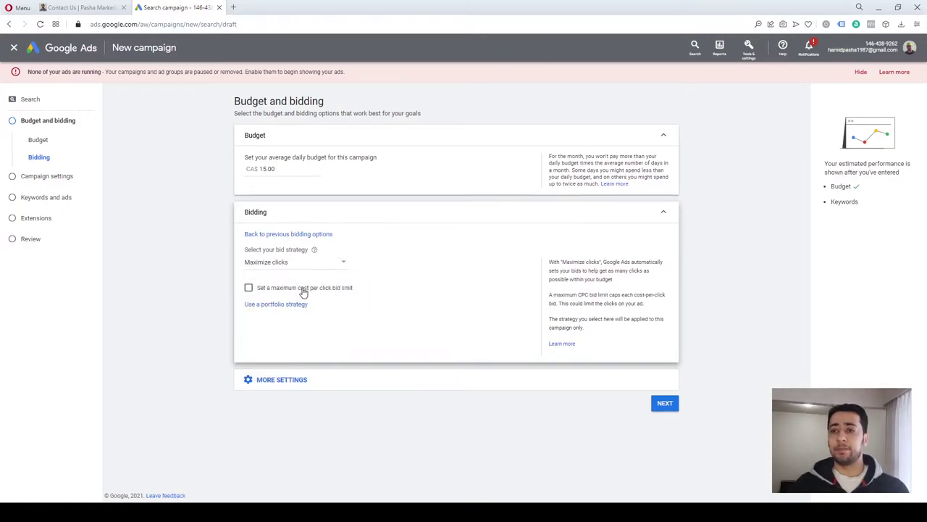
left_click(331, 266)
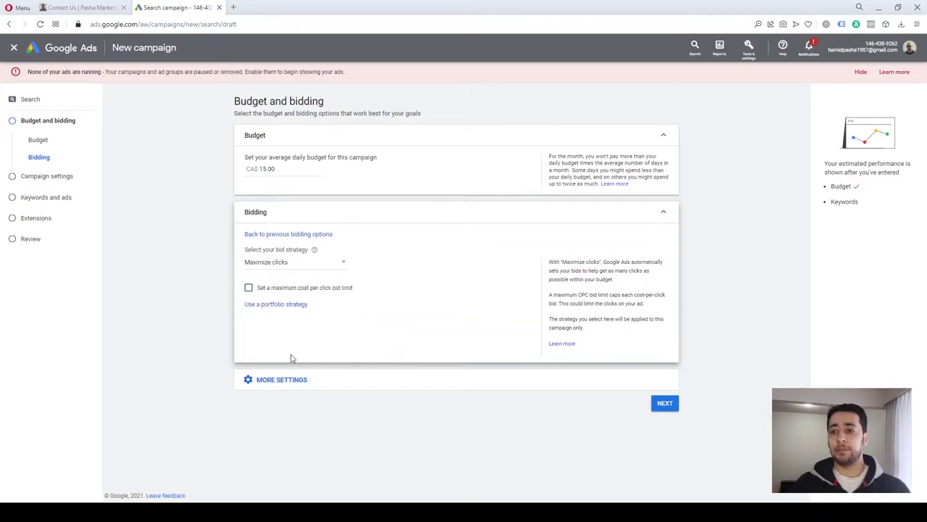
Set the ad rotation to "Optimize: Prefer best performing ads" and continue to the campaign settings
left_click(288, 386)
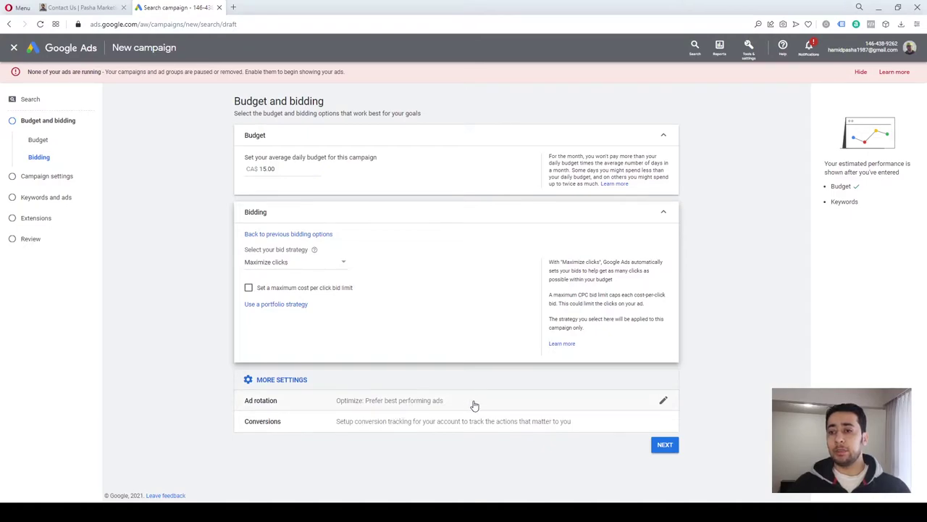
left_click(377, 404)
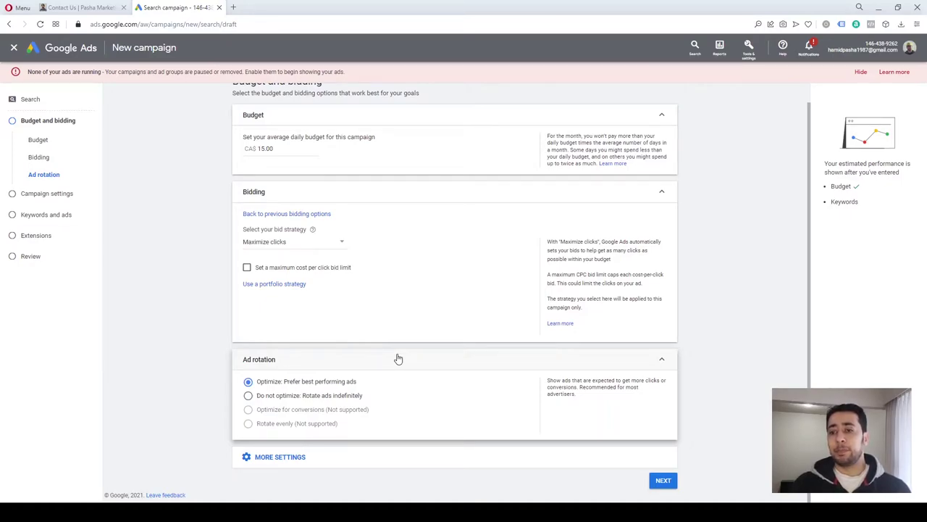
left_click(299, 400)
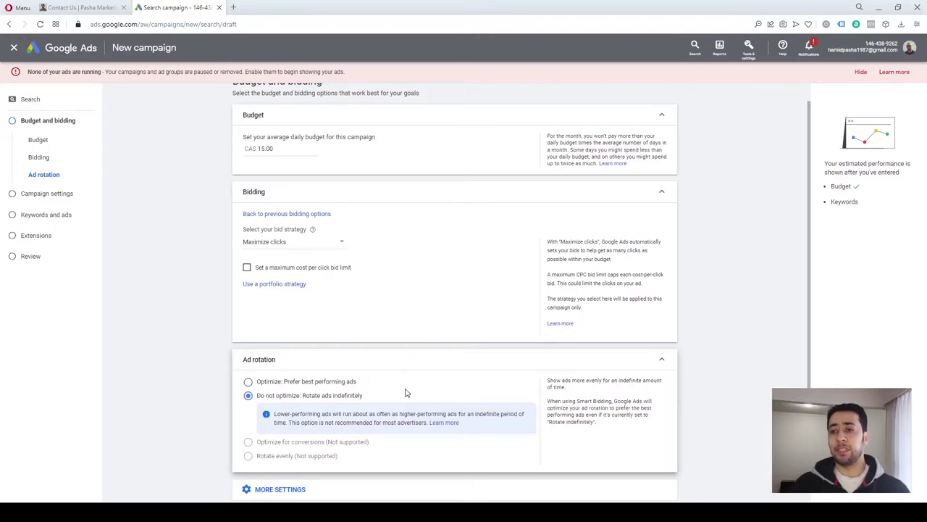
left_click(346, 386)
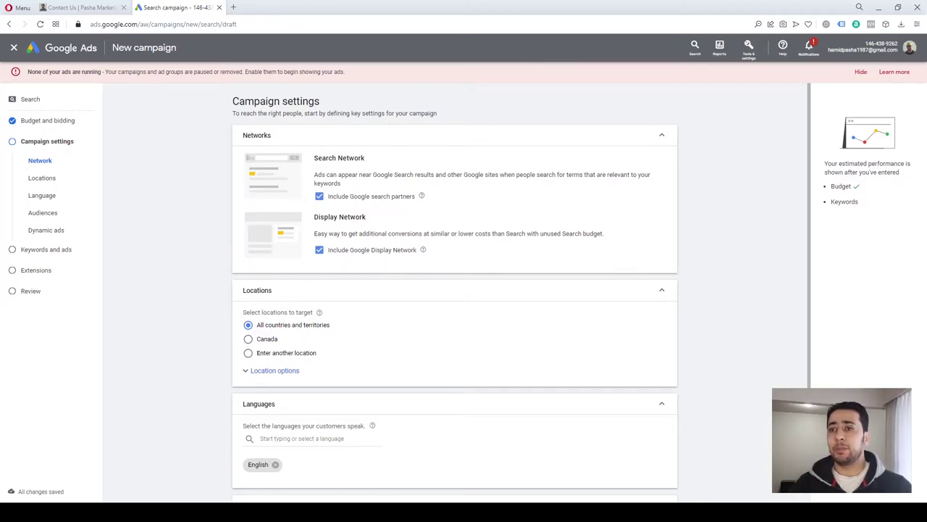
Exclude Google search partners and the Google Display Network from the campaign's networks
left_click(318, 196)
left_click(319, 258)
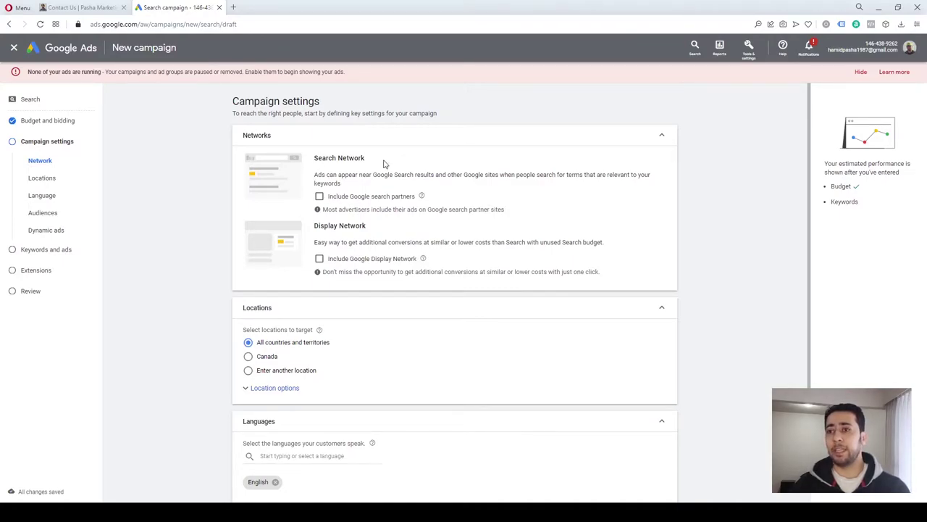
Enter a custom location for the campaign and target the country of Canada
scroll(551, 223, "down", 1)
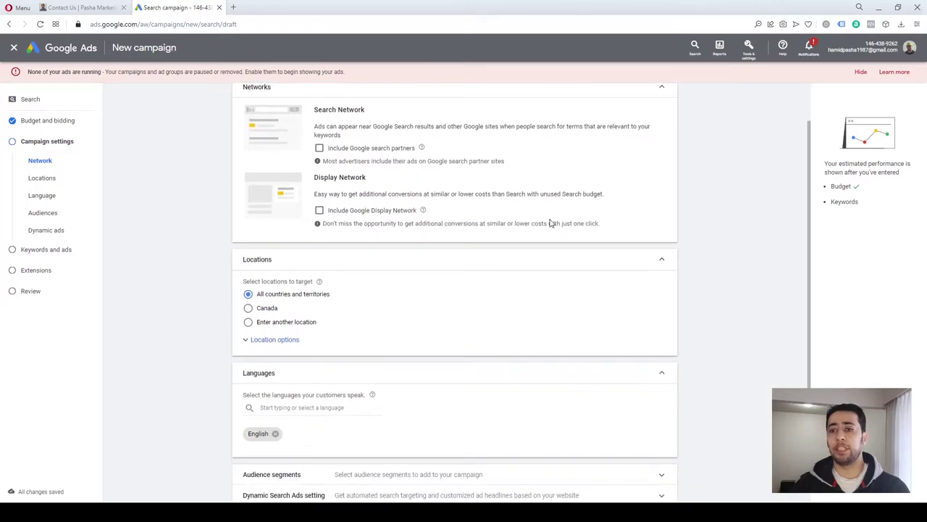
scroll(516, 252, "down", 2)
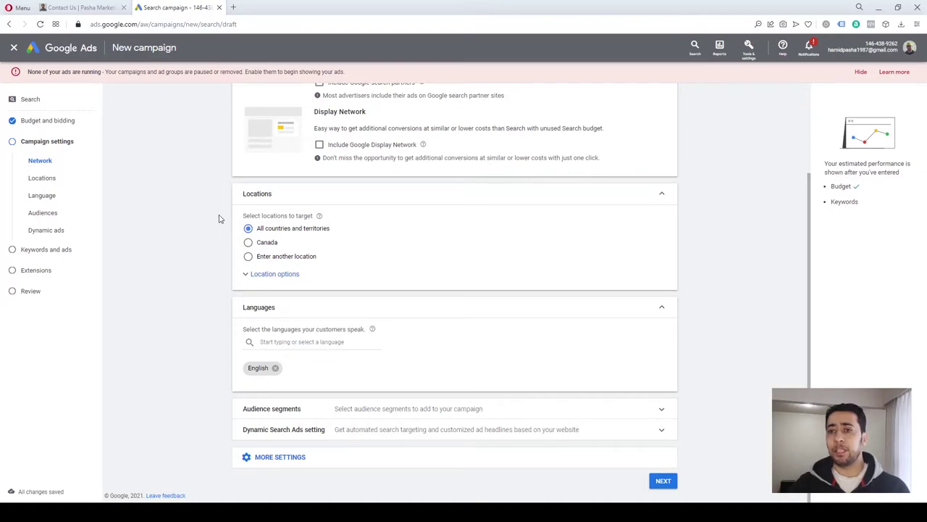
left_click(248, 258)
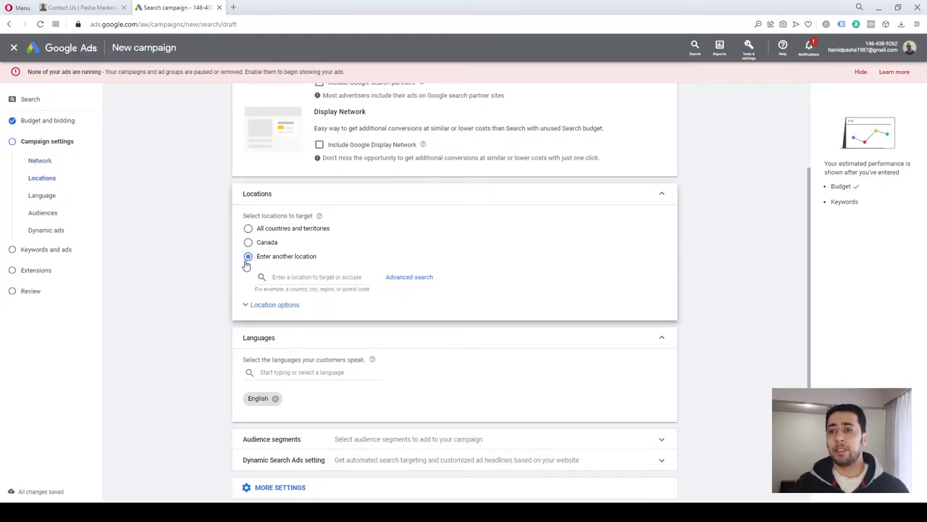
left_click(319, 276)
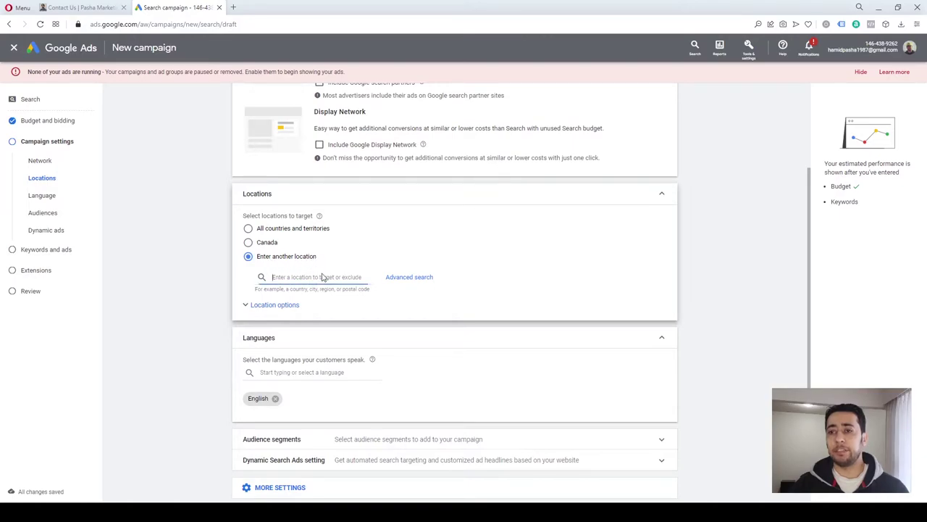
type("canada")
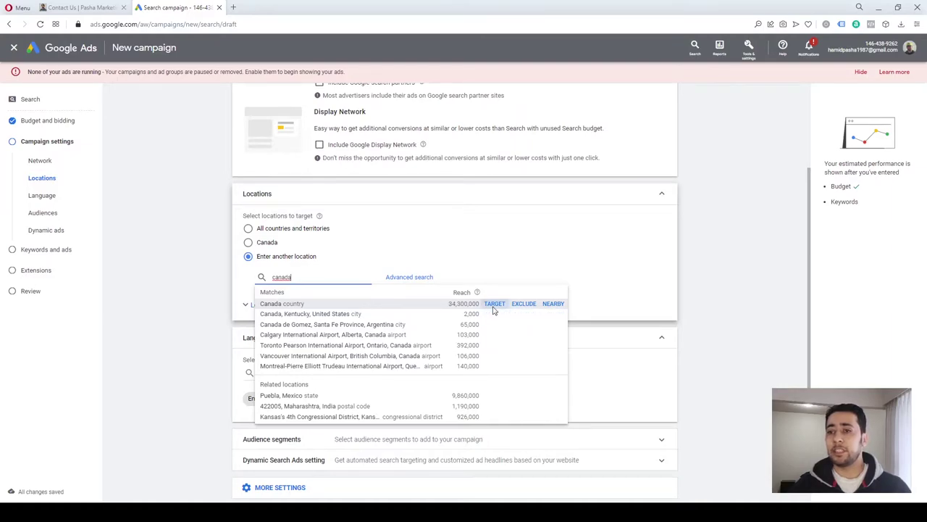
left_click(494, 305)
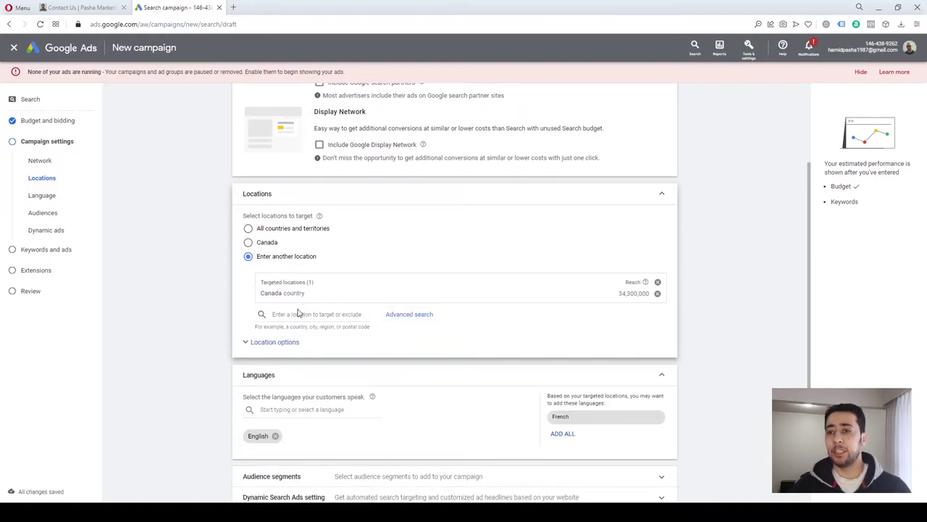
Search the campaign locations for Quebec and exclude the province of Quebec, Canada
left_click(301, 316)
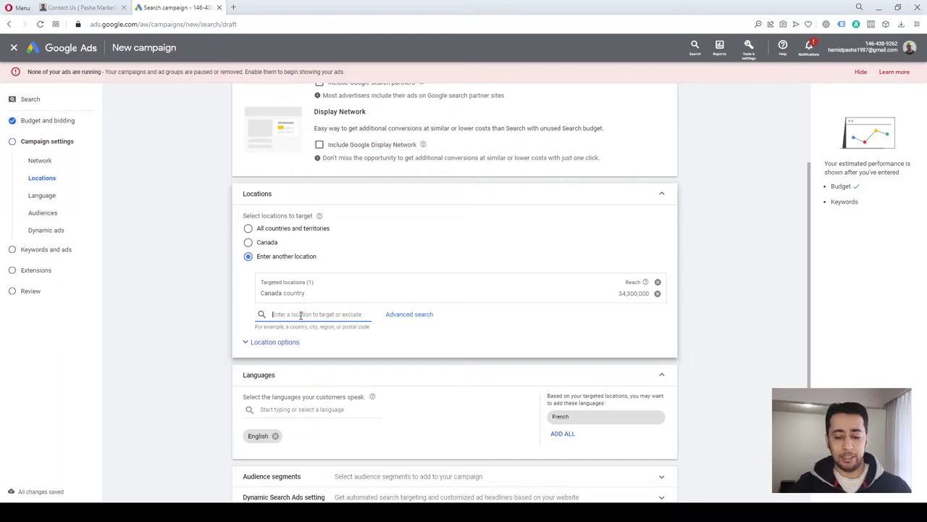
type("que")
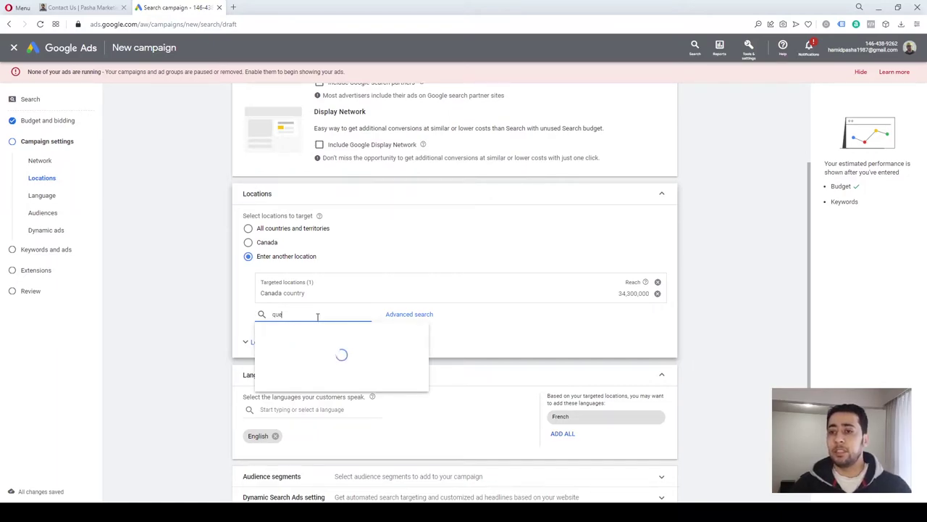
type("bec")
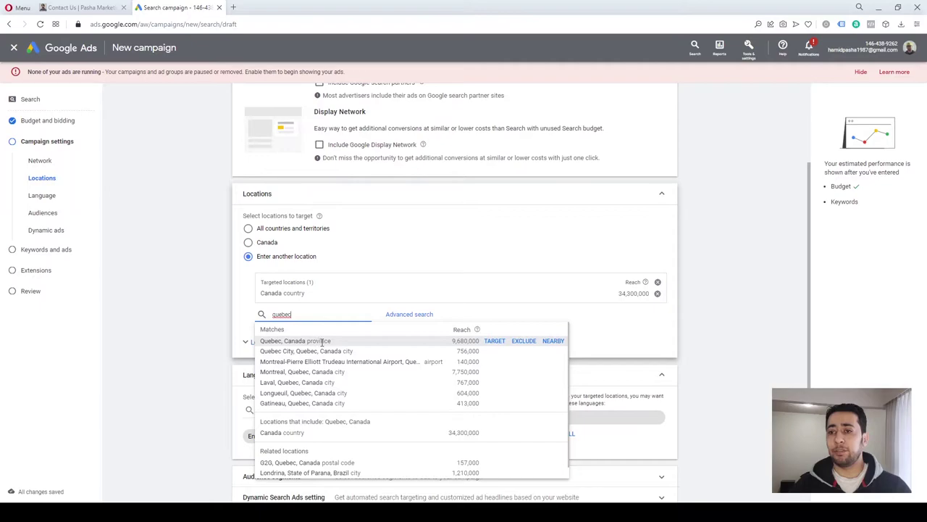
left_click(522, 343)
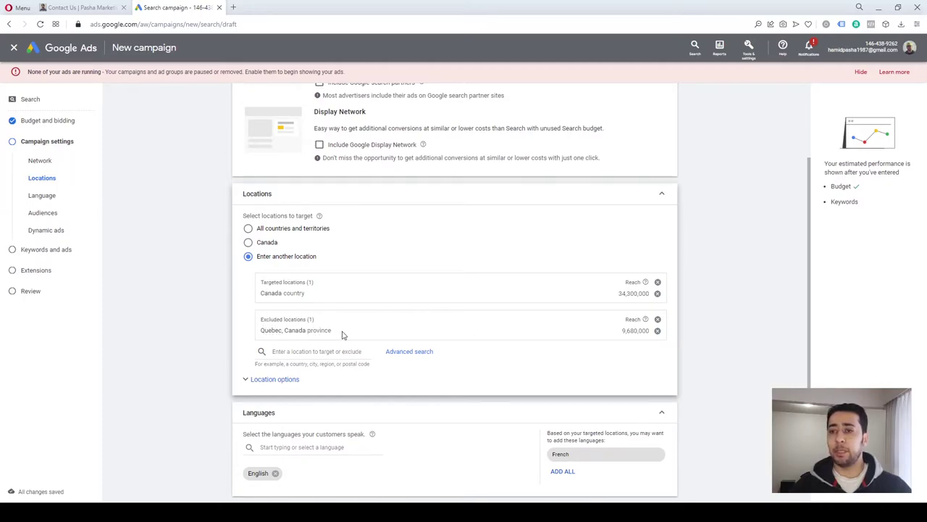
Look at the customer languages available for the campaign without changing the English selection
scroll(468, 319, "down", 3)
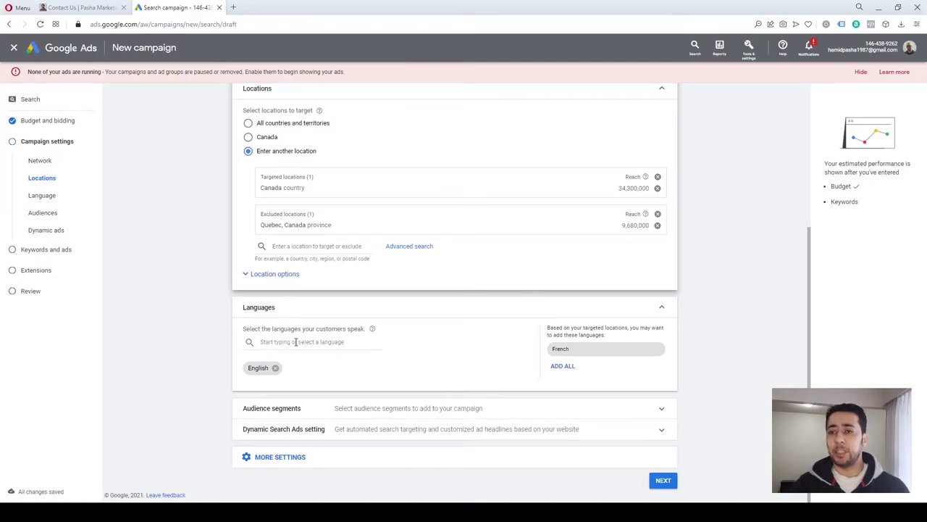
left_click(354, 342)
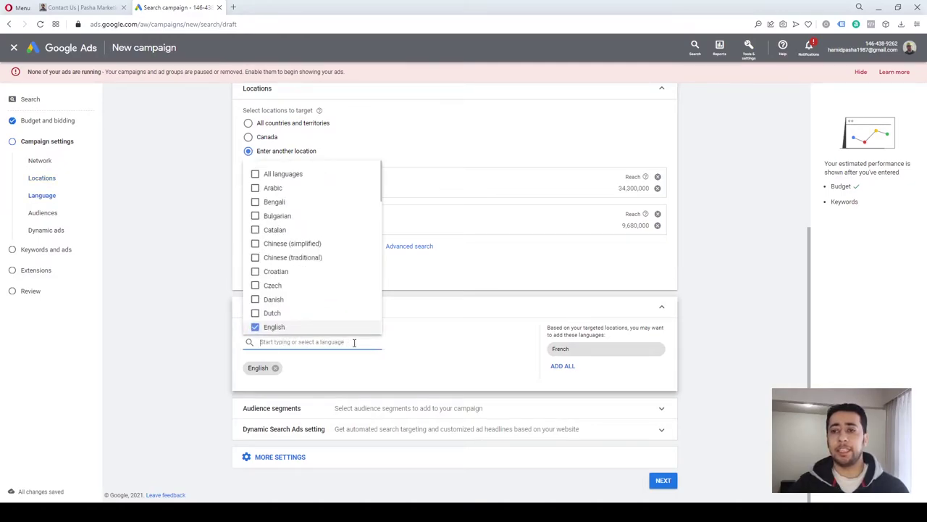
left_click(410, 347)
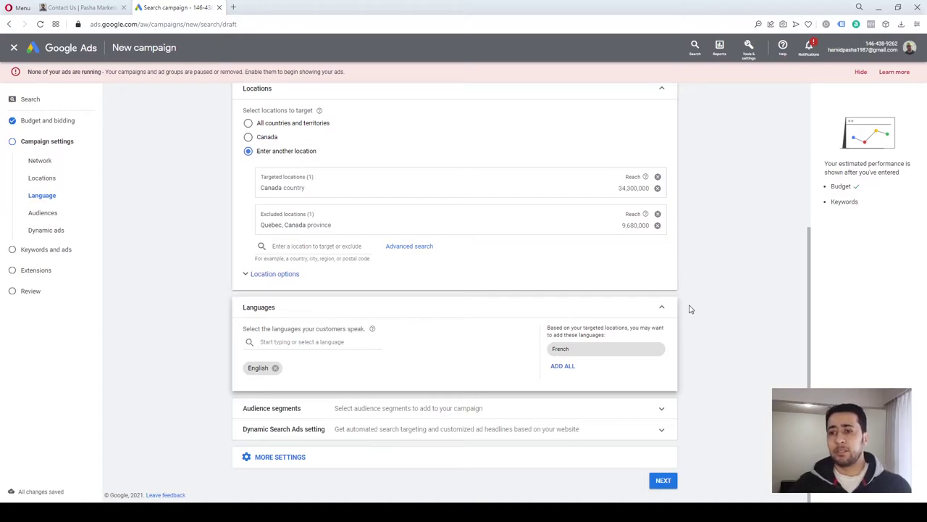
left_click(302, 342)
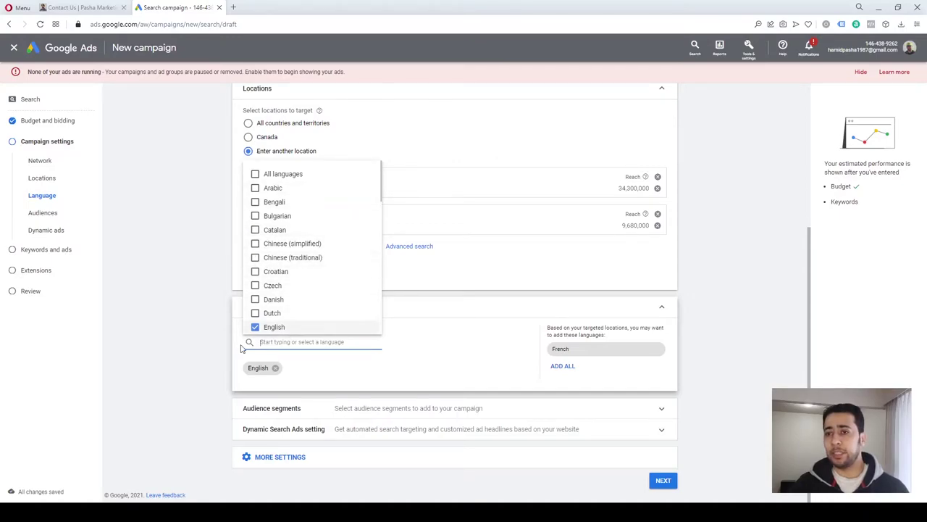
left_click(187, 359)
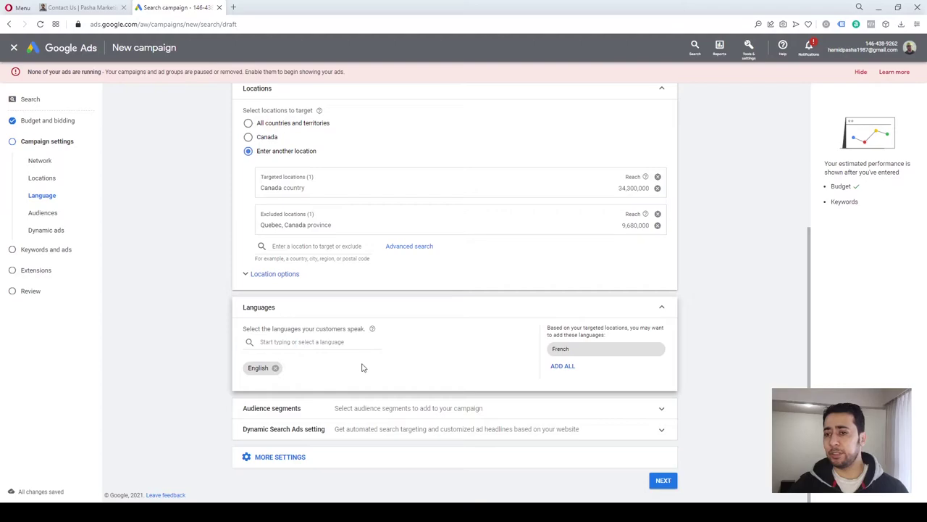
Search the audience segments for "sneaker" and add the in-market segments Athletic Shoes and Running Apparel to the campaign
left_click(397, 411)
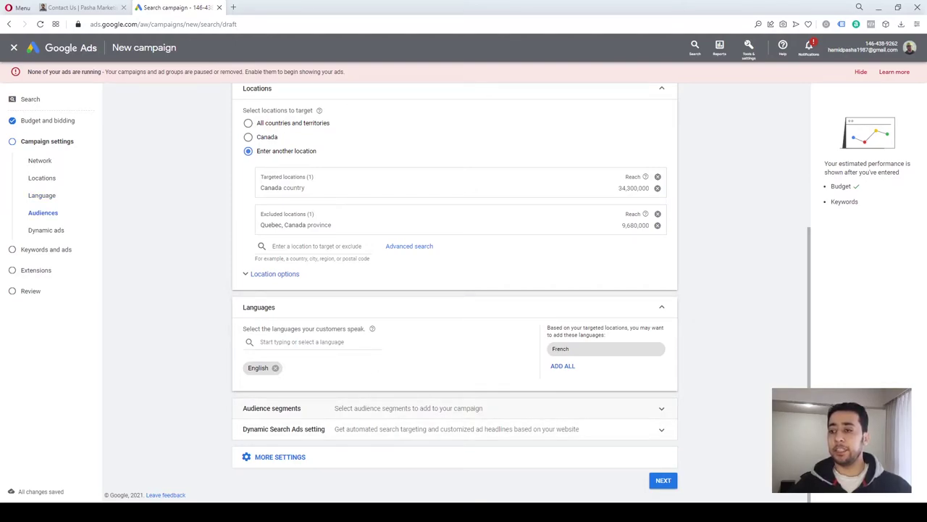
left_click(652, 413)
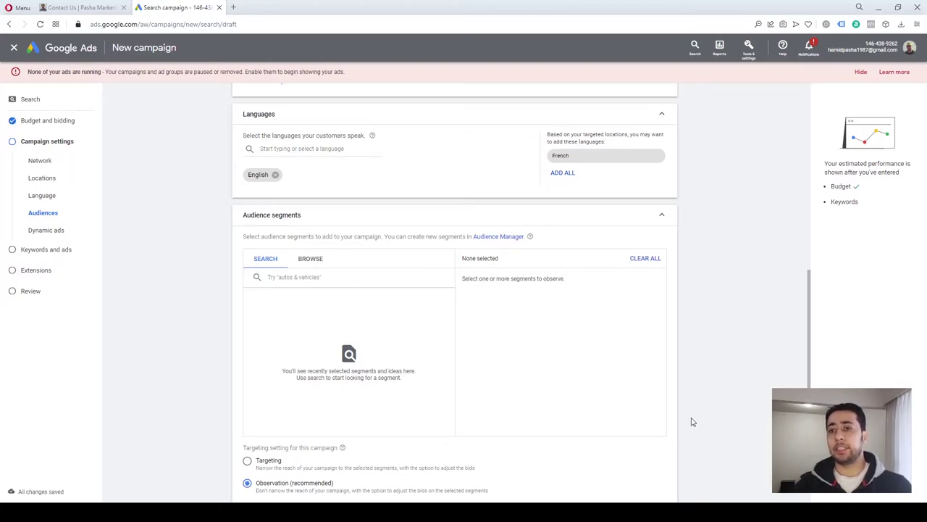
left_click(337, 281)
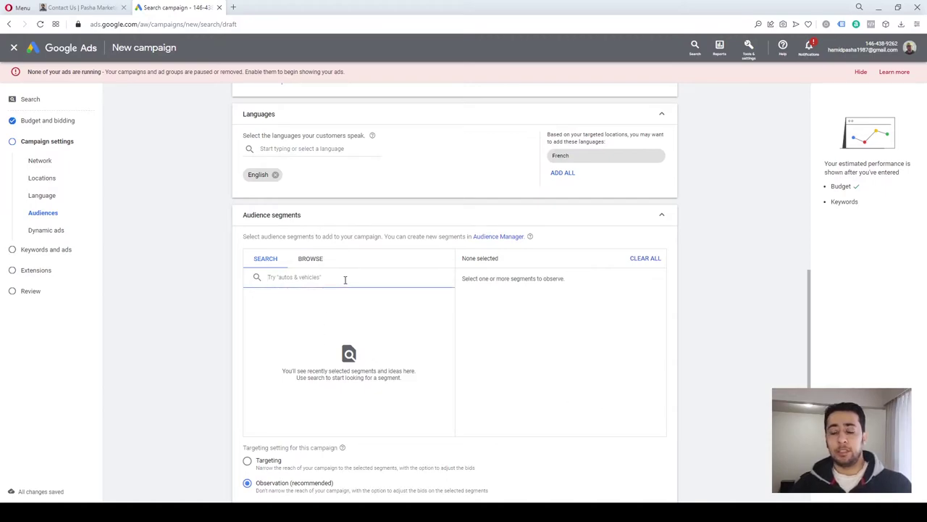
type("sneaker")
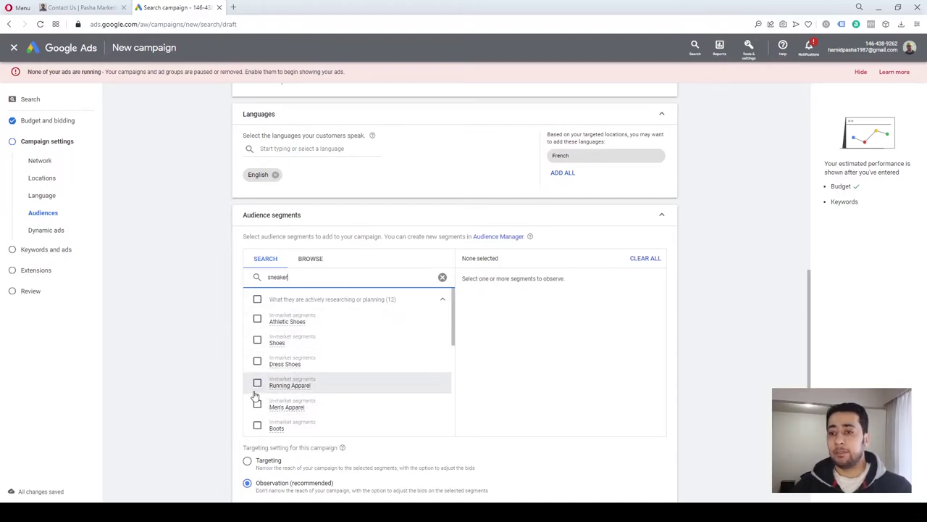
left_click(257, 320)
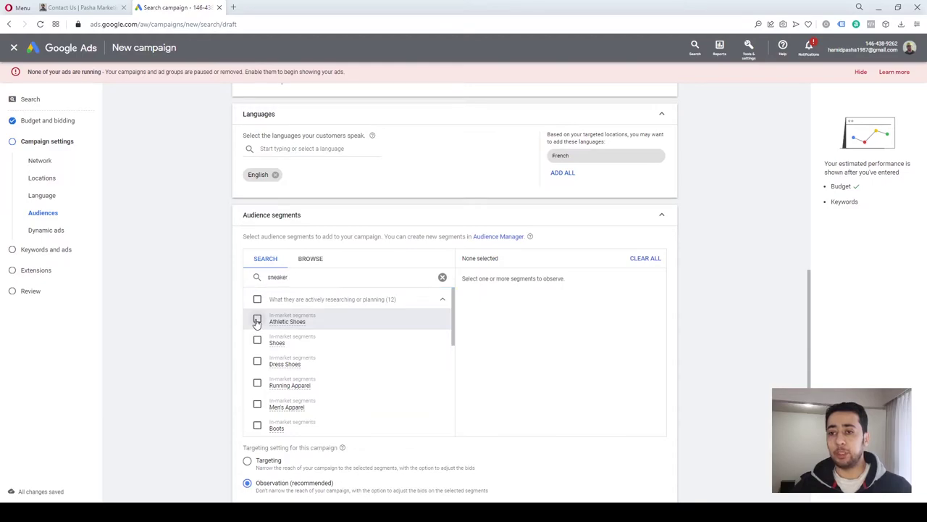
left_click(257, 384)
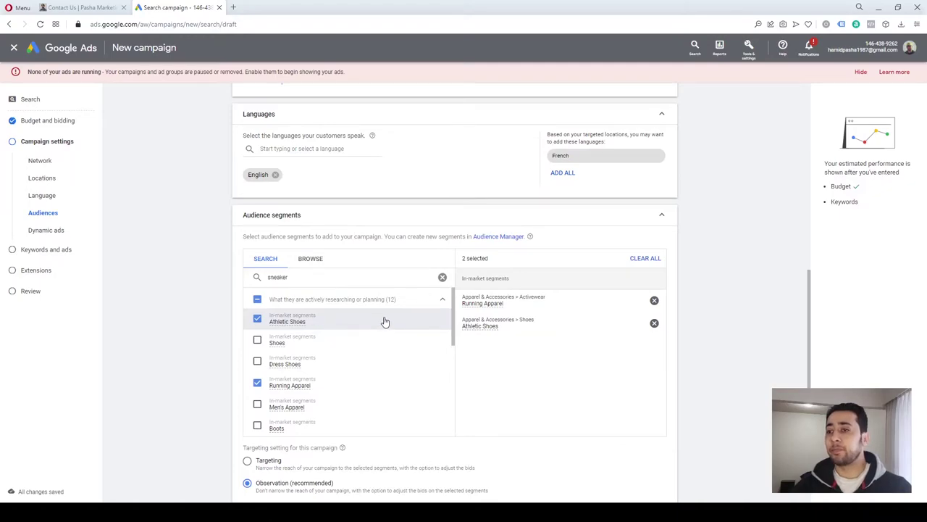
Look at the Dynamic Search Ads setting's domain, language and targeting source options, and collapse the section unchanged
scroll(712, 328, "down", 3)
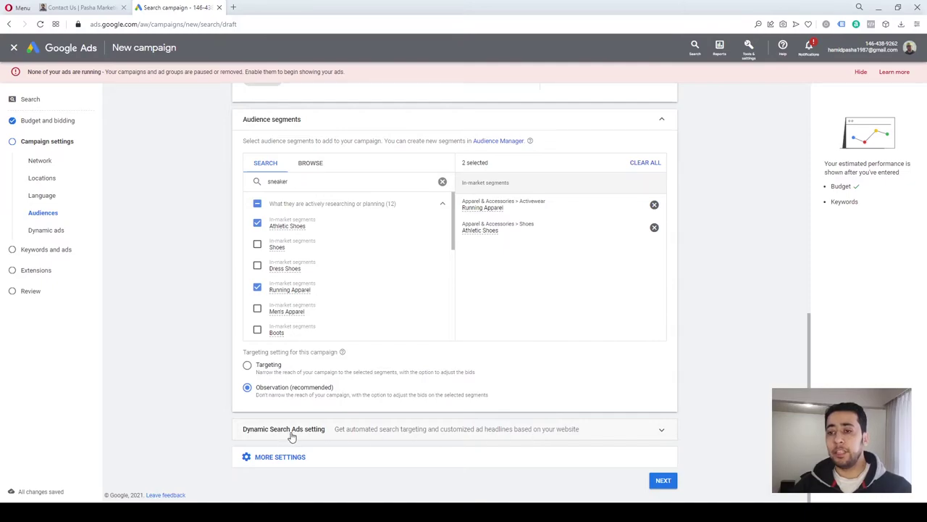
left_click(403, 437)
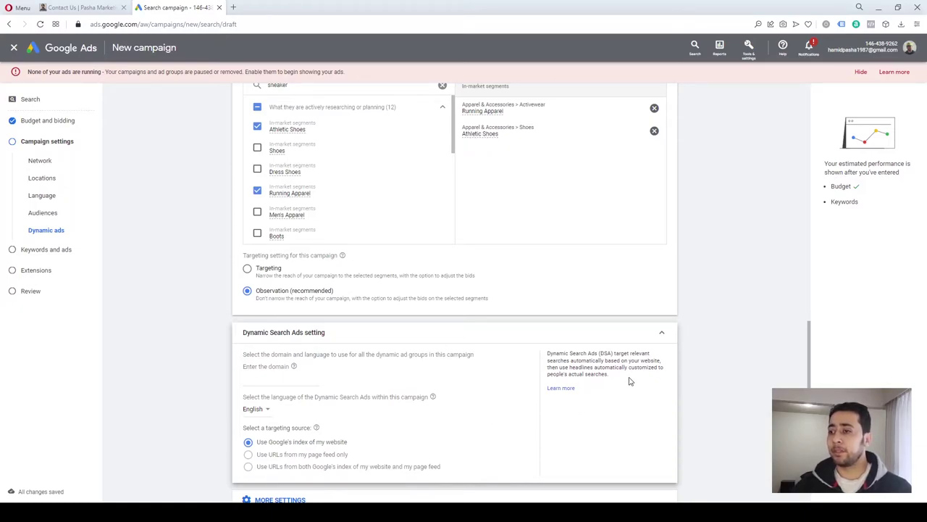
left_click(662, 334)
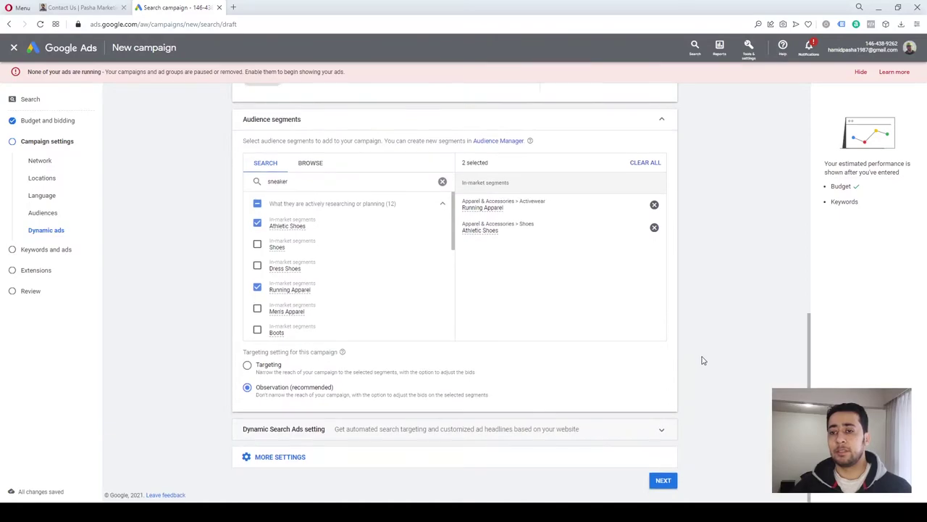
Set the campaign's start date to Dec 30, 2021 in the additional settings
left_click(510, 462)
scroll(510, 464, "up", 2)
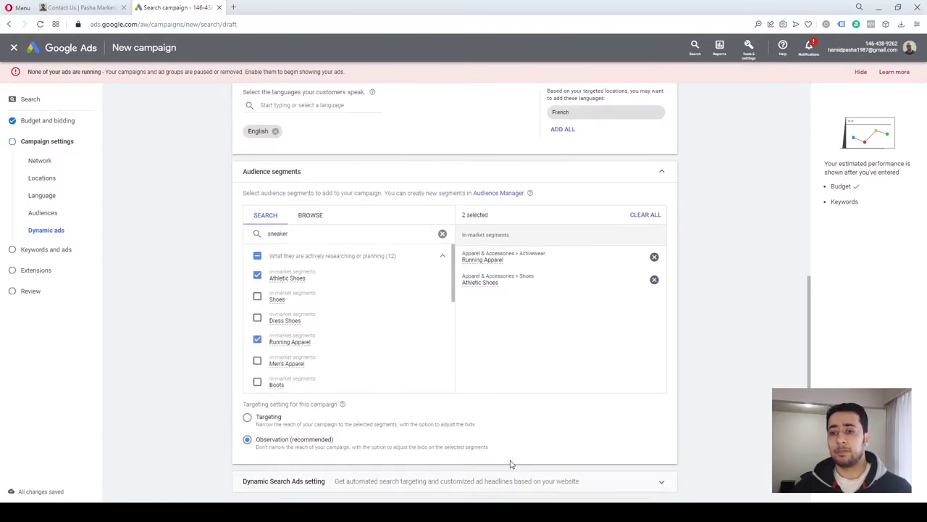
scroll(511, 465, "down", 1)
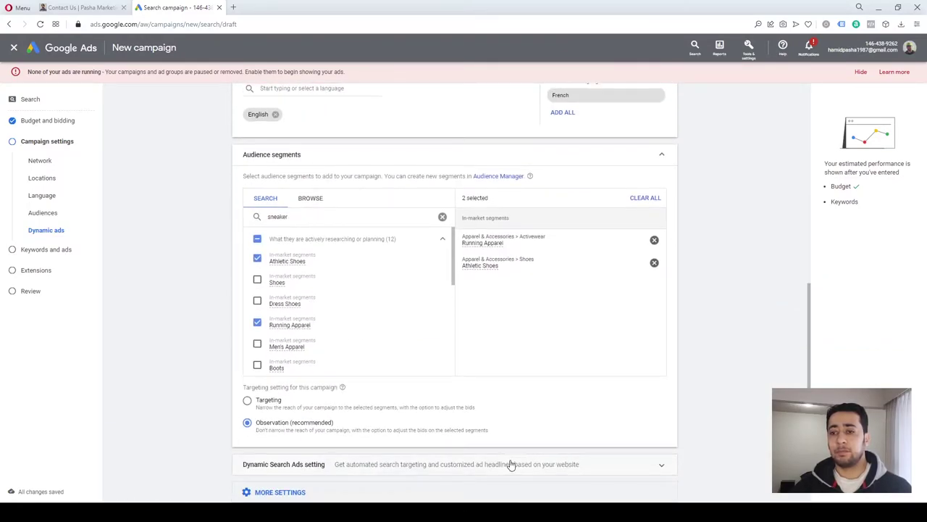
scroll(511, 464, "down", 3)
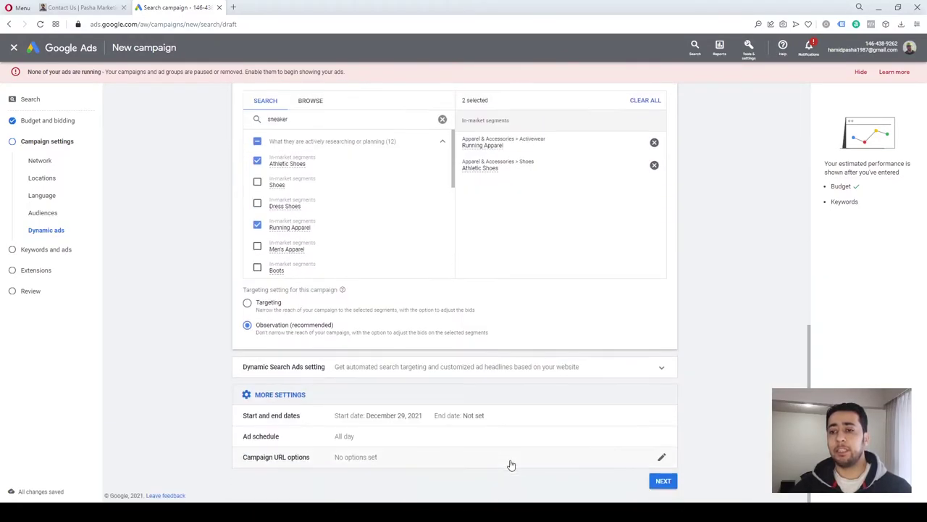
left_click(347, 422)
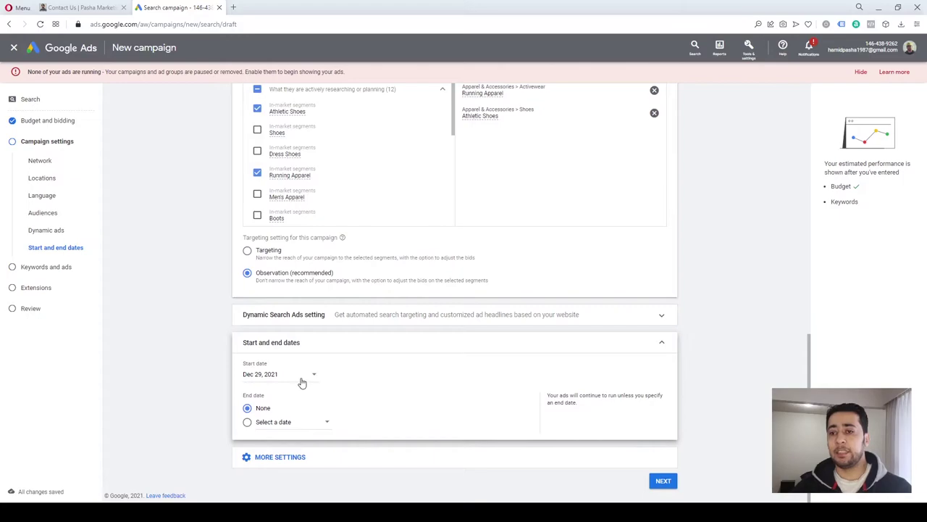
left_click(302, 378)
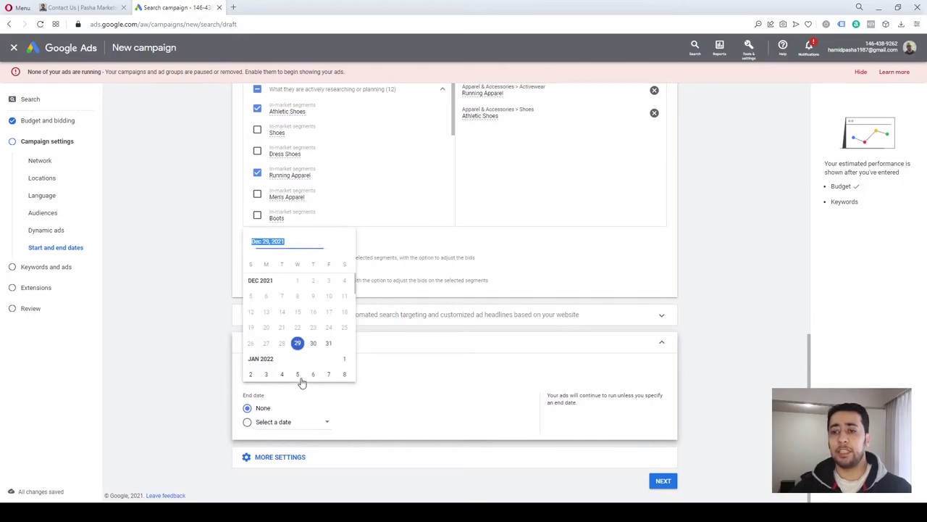
left_click(313, 343)
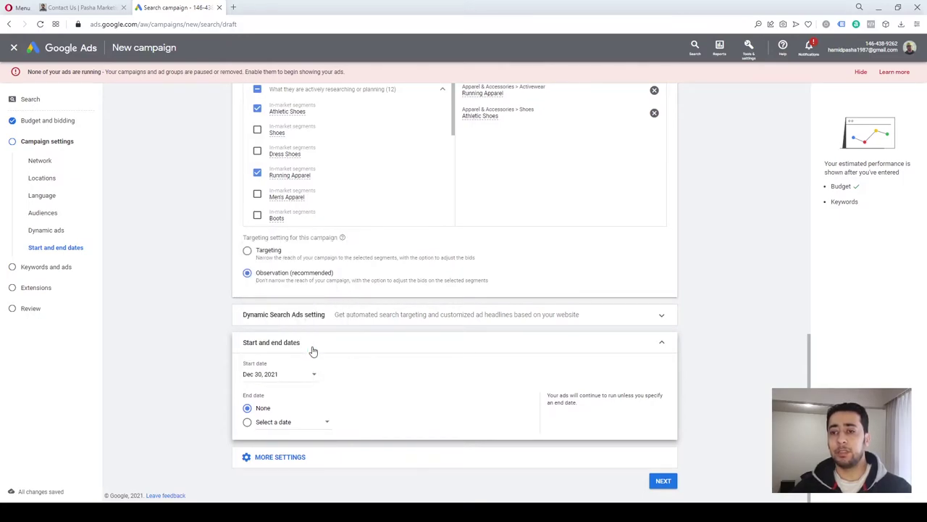
Switch the campaign's end date to Select a date without choosing one, and continue to the Keywords and ads stage
left_click(284, 427)
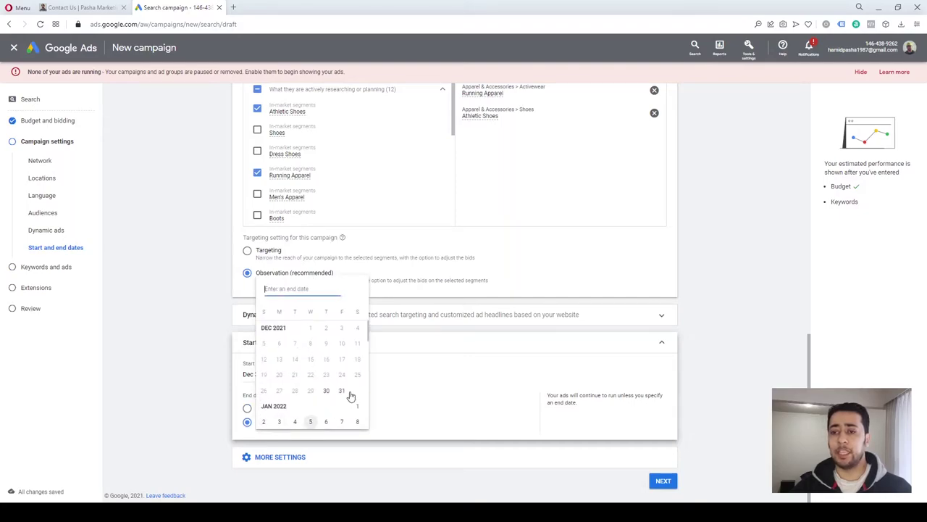
left_click(194, 400)
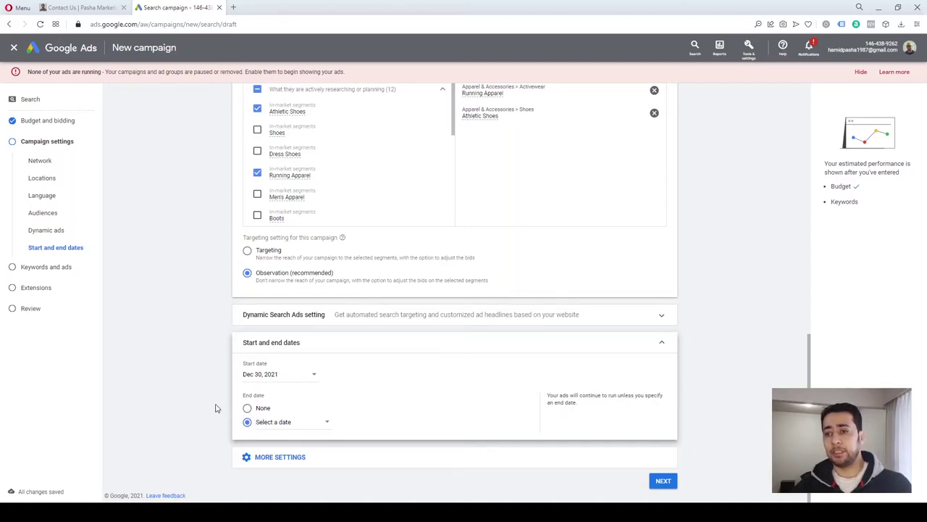
left_click(251, 458)
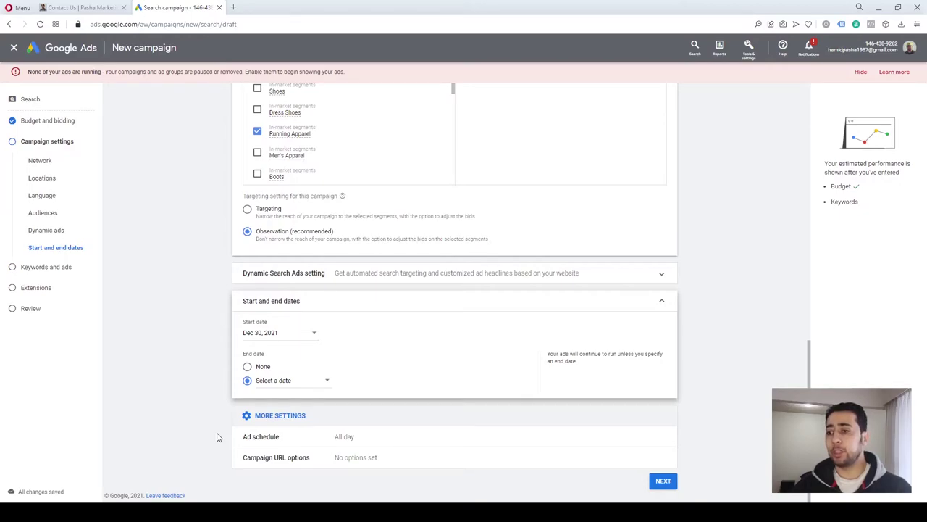
left_click(661, 489)
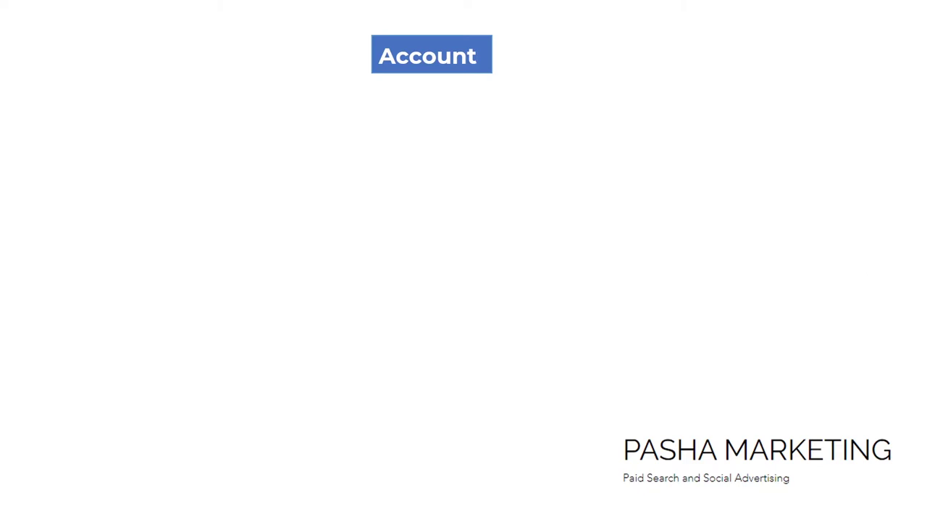
key("Right")
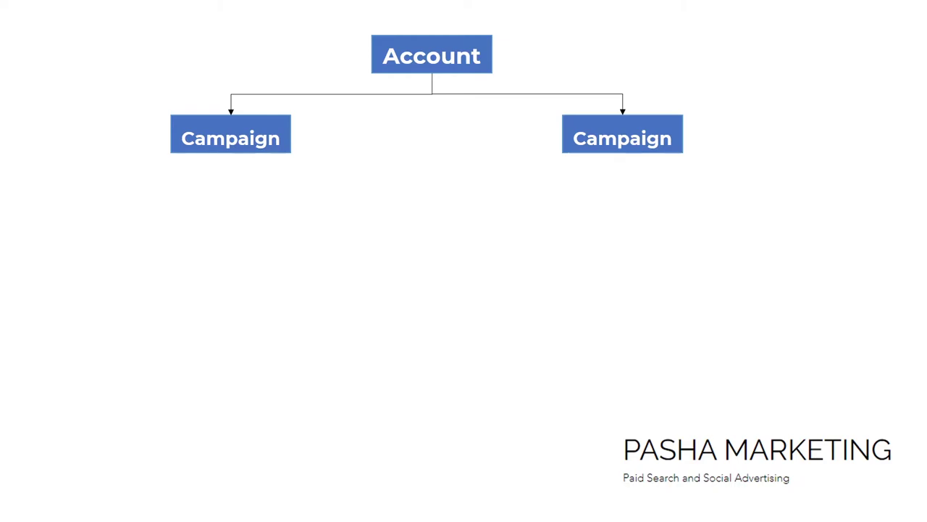
key("Right")
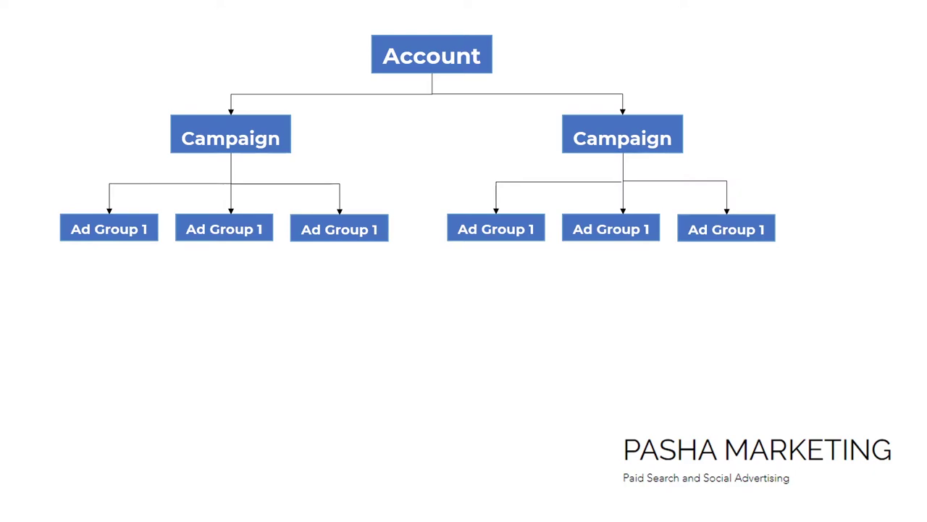
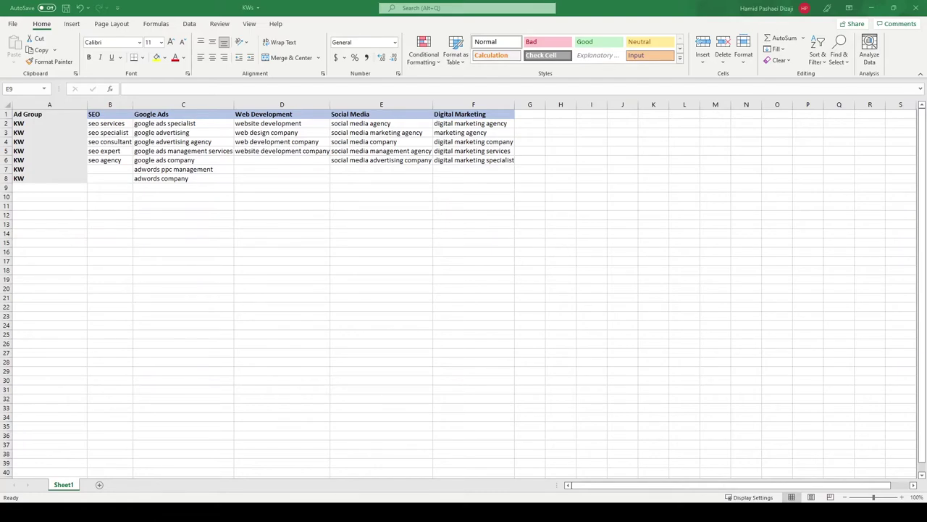
In the KWs workbook in Excel, review the ad group headings and each keyword column from SEO to Digital Marketing
left_click_drag(107, 116, 503, 116)
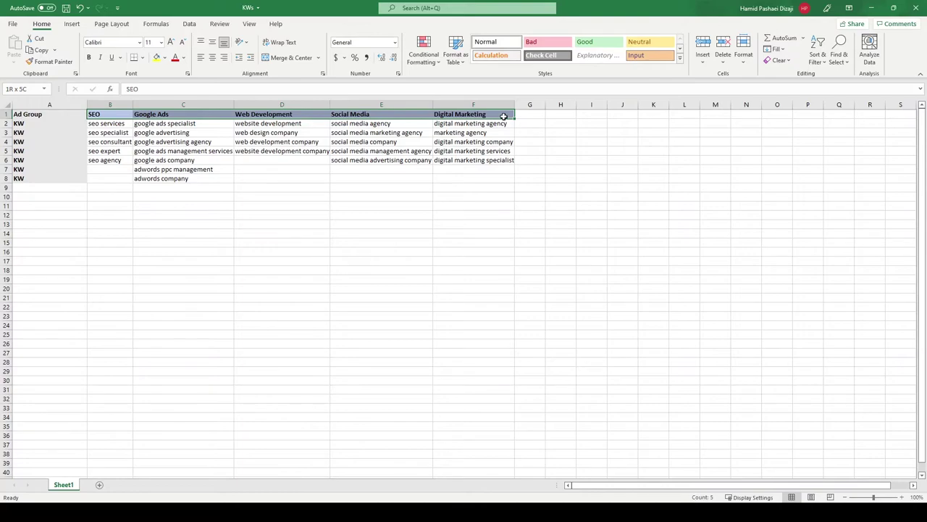
left_click_drag(504, 116, 503, 116)
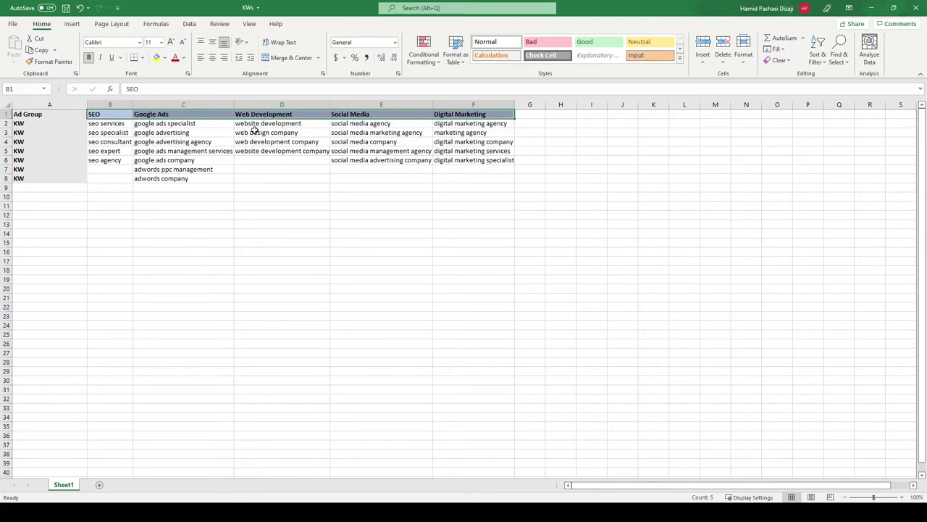
left_click(111, 104)
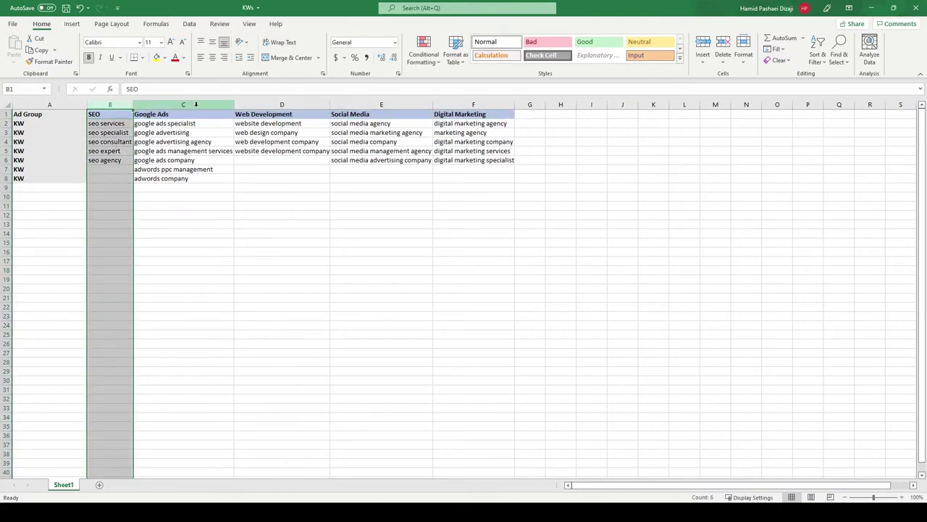
left_click(194, 105)
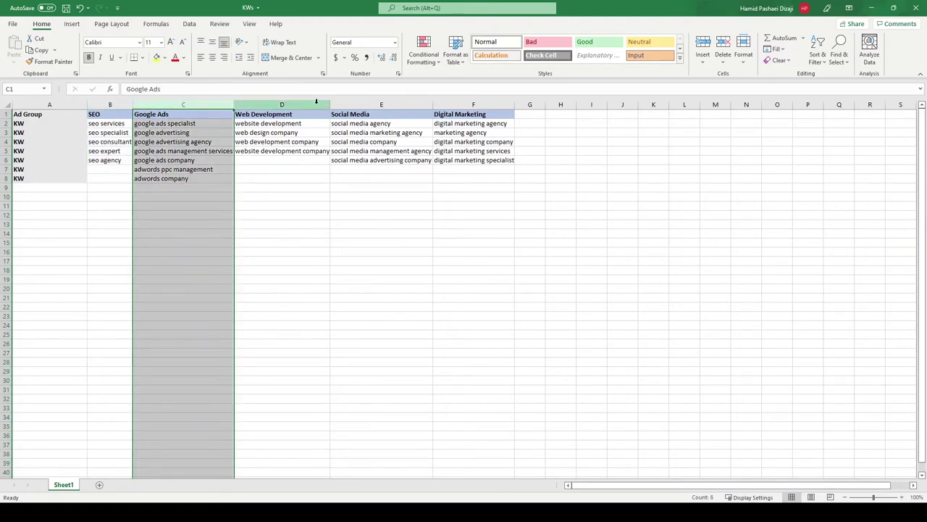
left_click(314, 104)
left_click(405, 105)
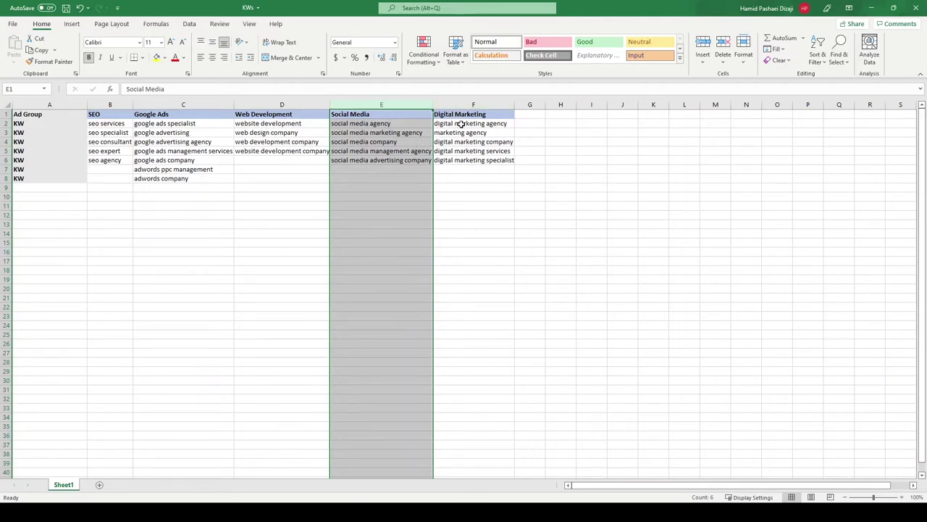
left_click(493, 105)
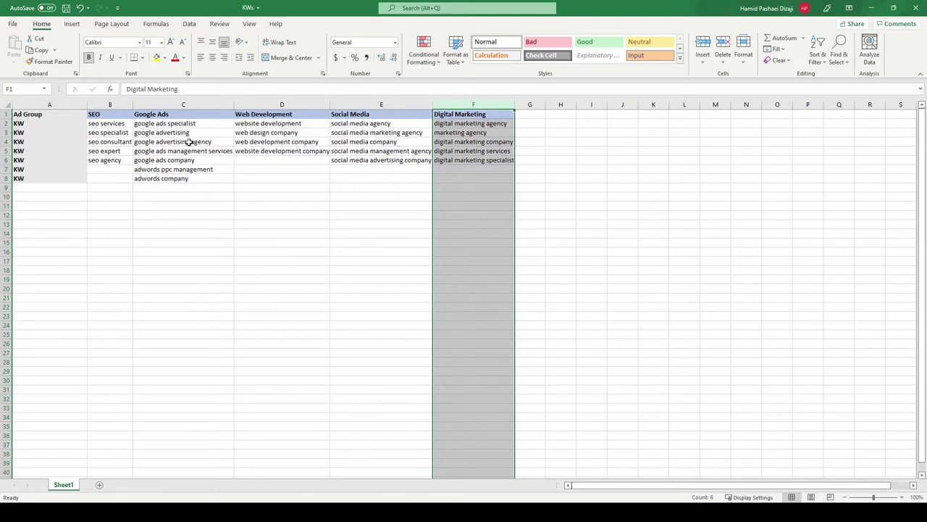
Examine how the keywords under the SEO and Web Development headings match their ad group themes
left_click(142, 143)
left_click(110, 105)
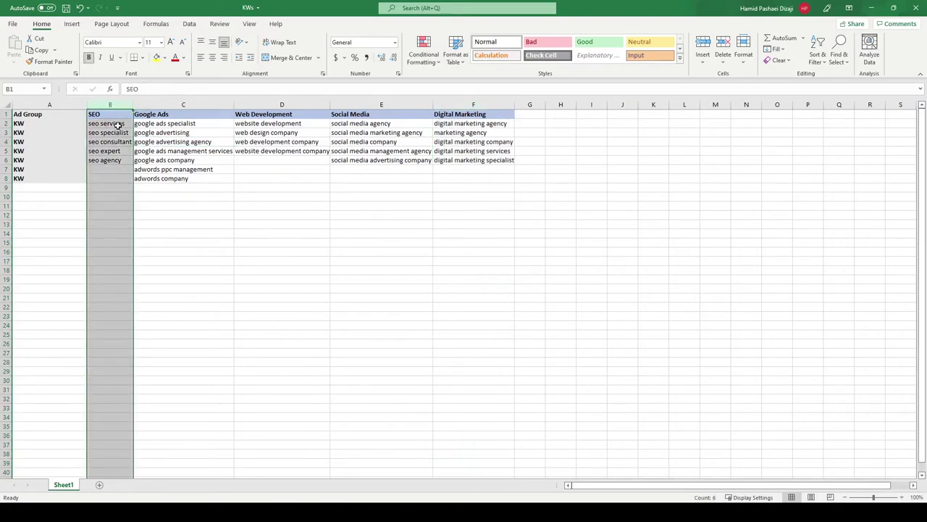
left_click_drag(116, 125, 116, 160)
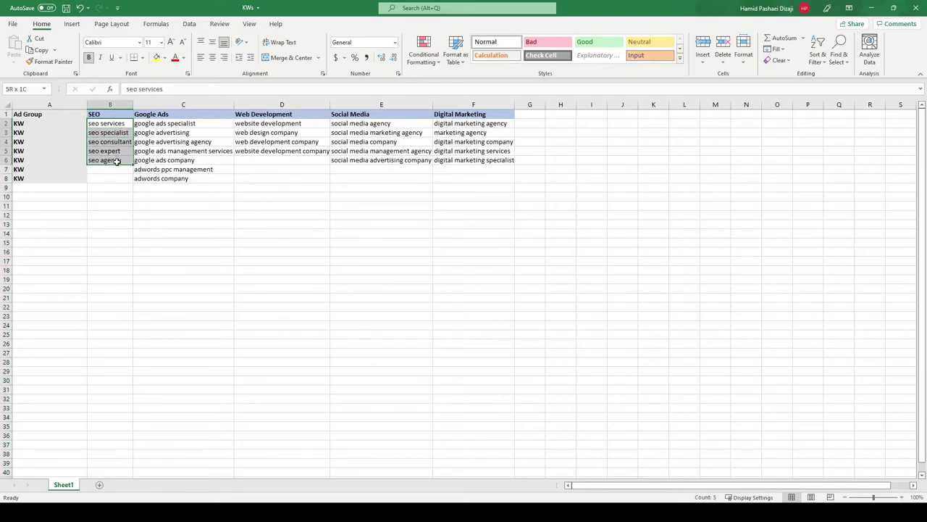
left_click(106, 110)
left_click(120, 124)
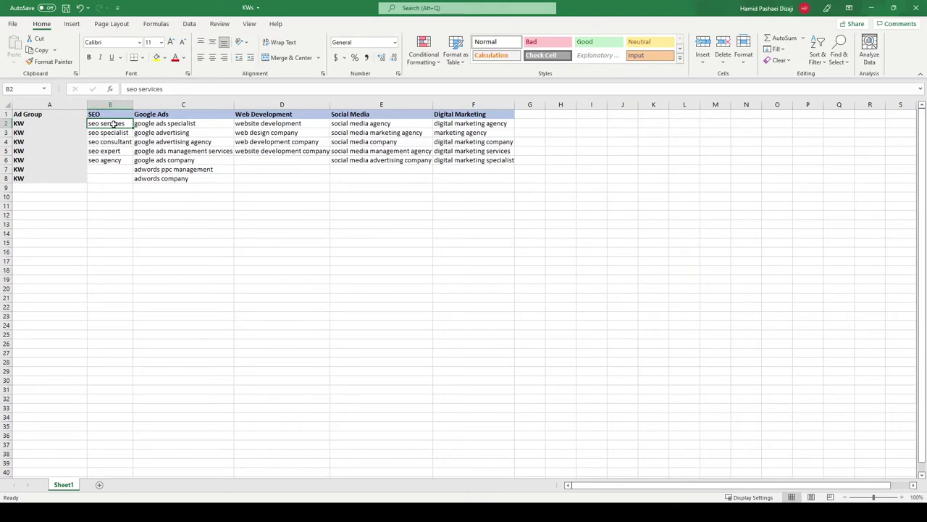
left_click(302, 118)
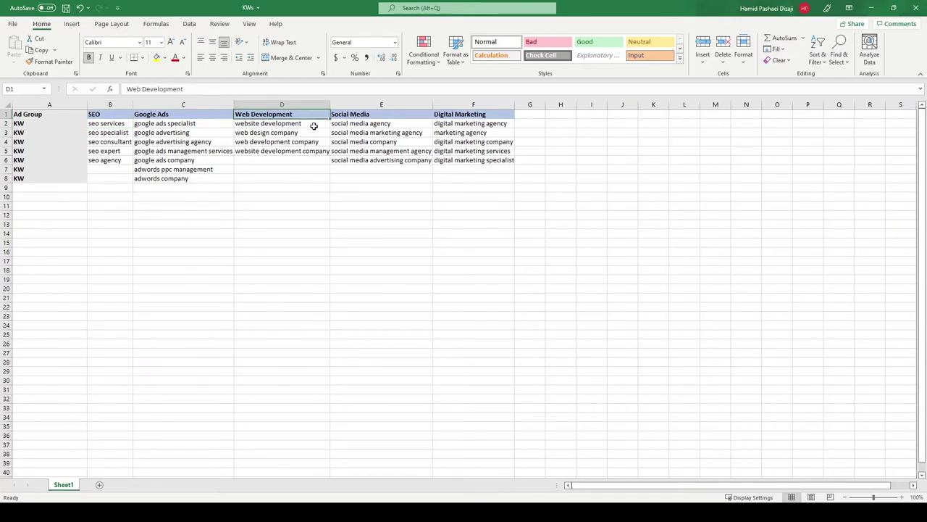
left_click_drag(313, 125, 316, 151)
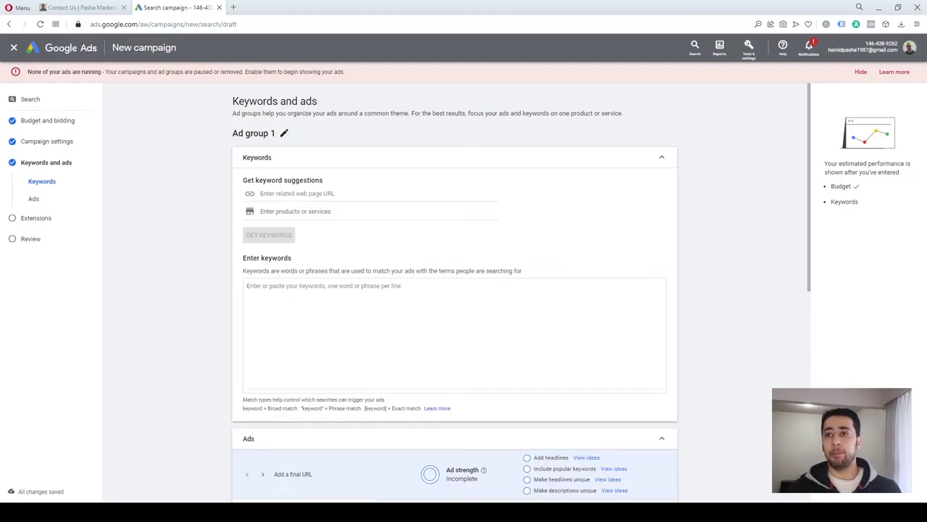
Rename the first ad group as Digital Marketing
left_click(284, 133)
left_click_drag(281, 140, 234, 140)
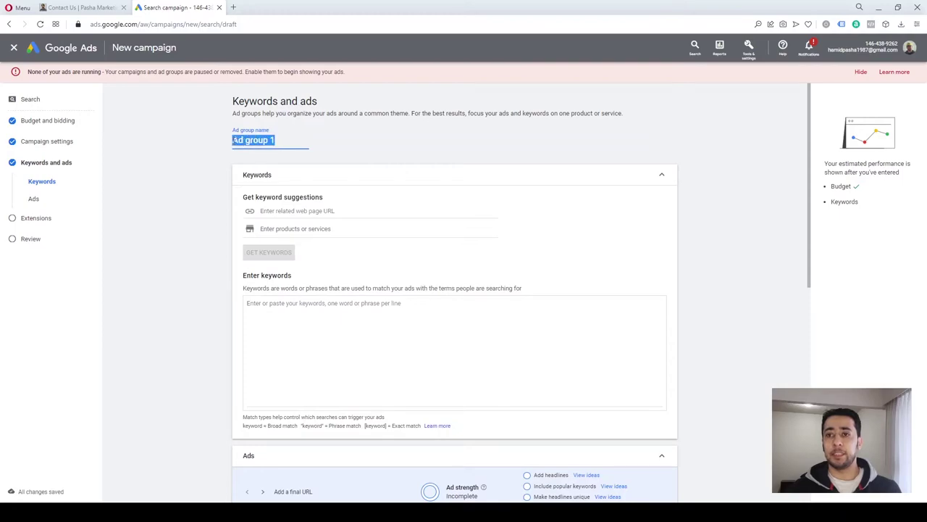
type("Digita")
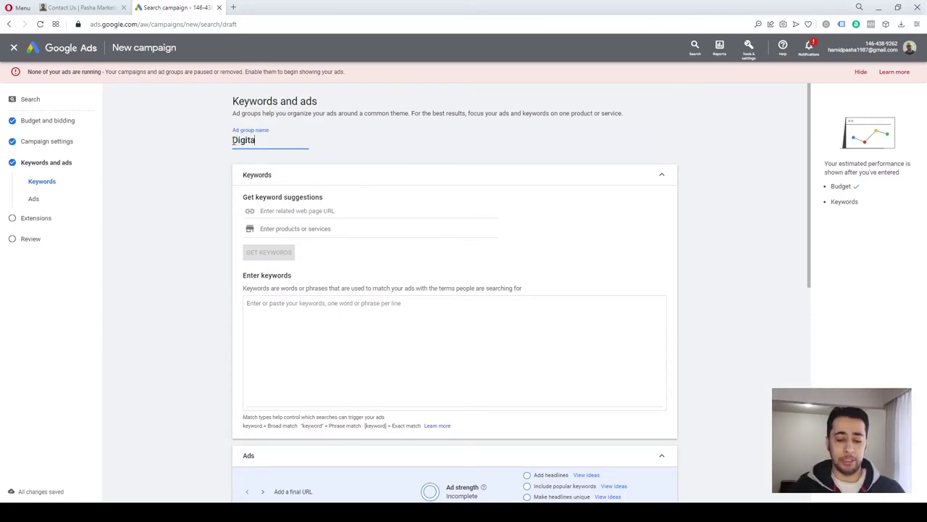
type("l Marketing")
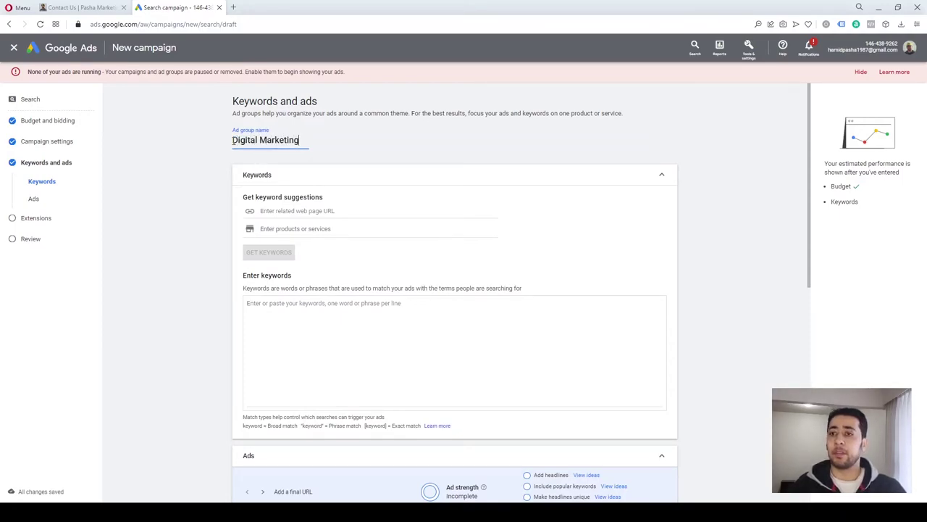
left_click(213, 186)
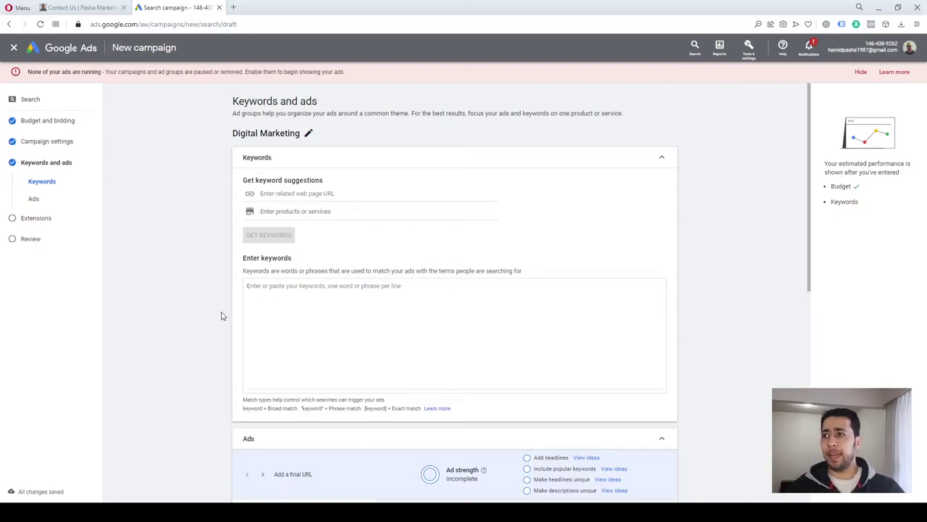
Open Keyword Planner in a separate tab and get new keyword ideas for "digital marketing agency" in Canada
left_click(749, 55)
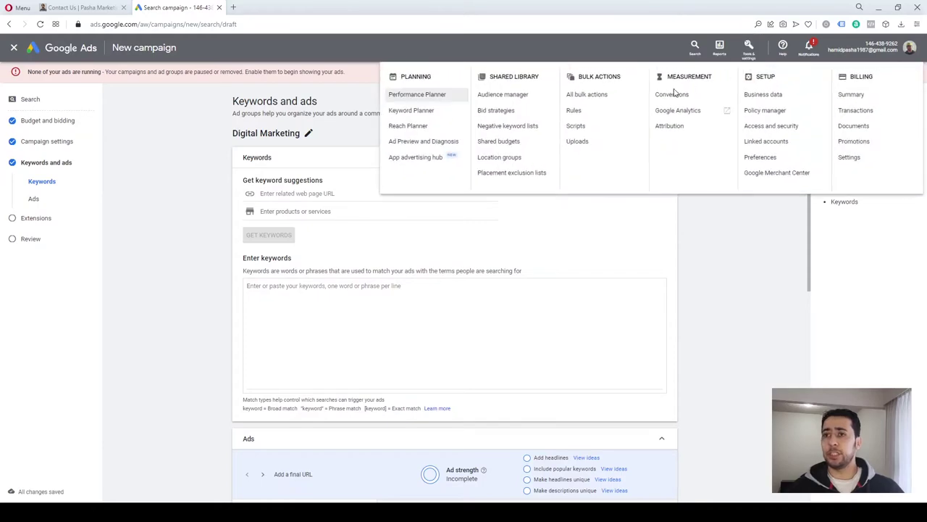
left_click(412, 114, "ctrl")
left_click(264, 9)
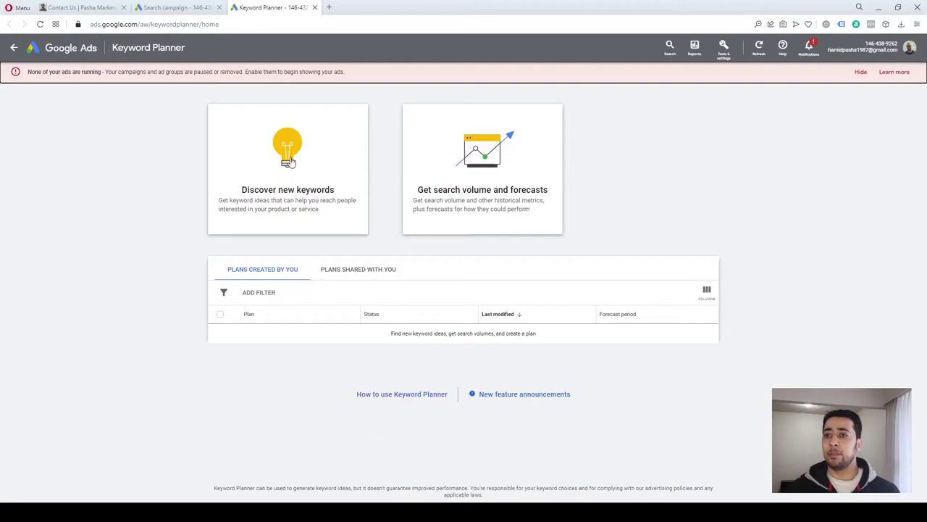
left_click(292, 162)
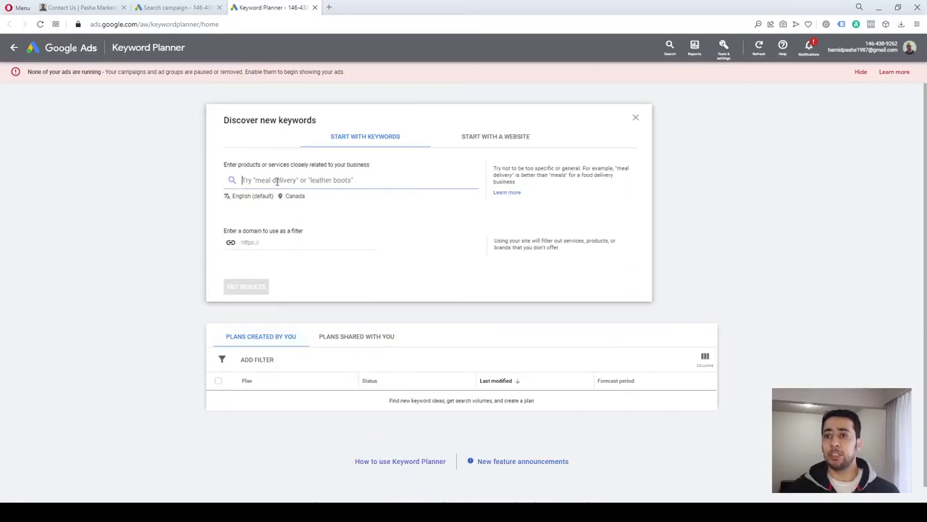
left_click(277, 180)
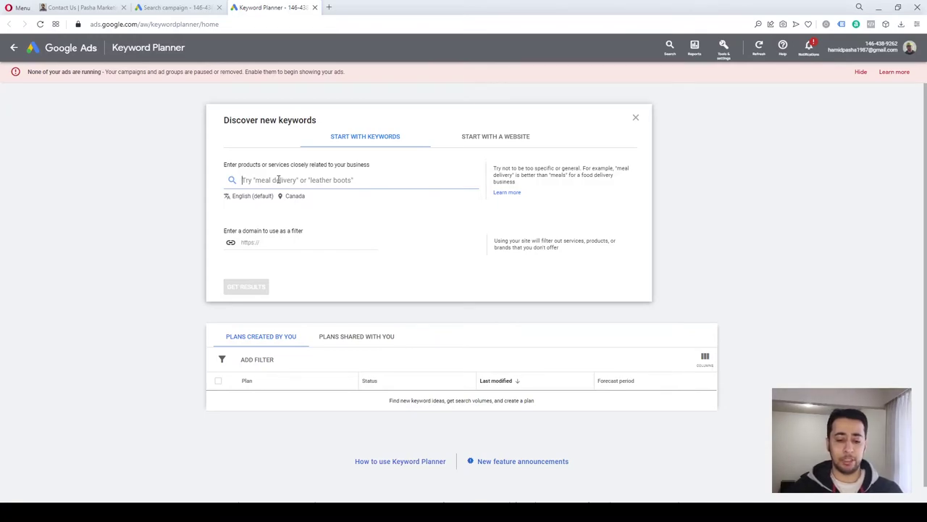
type("digital")
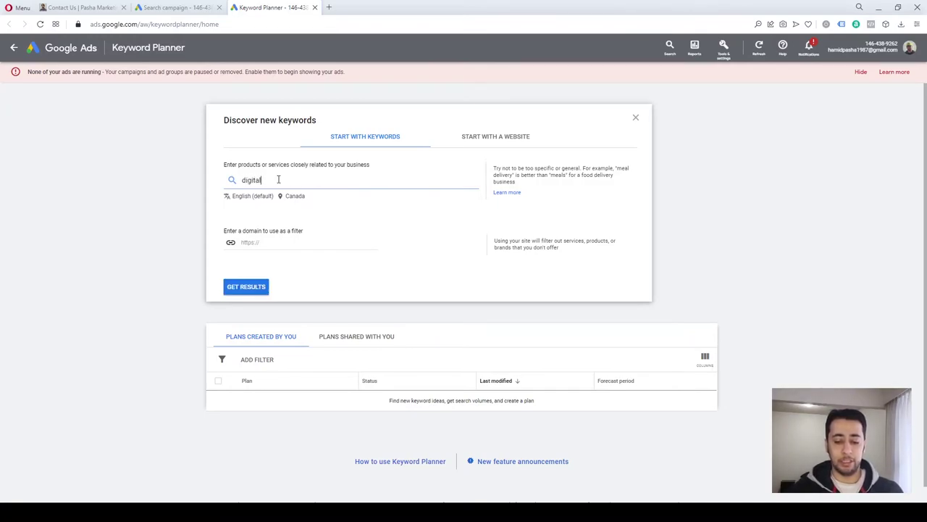
type(" marketing agency")
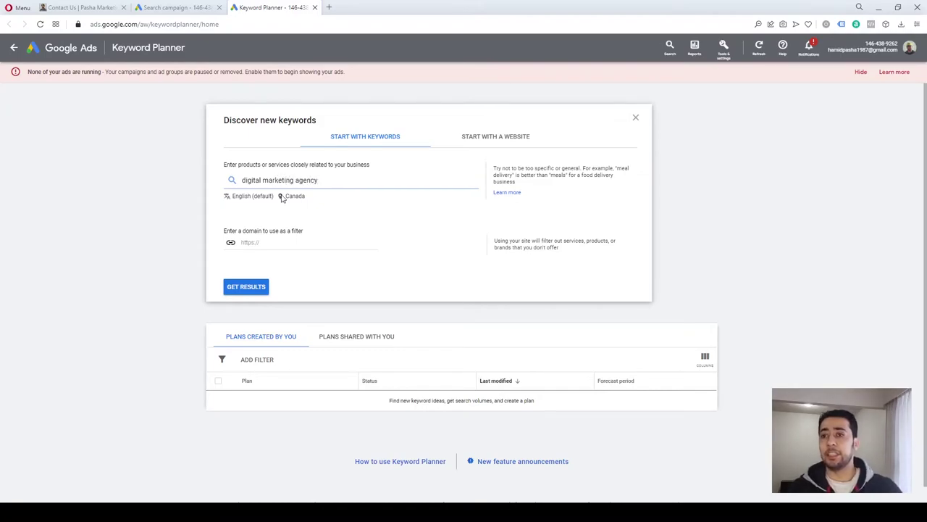
left_click(246, 287)
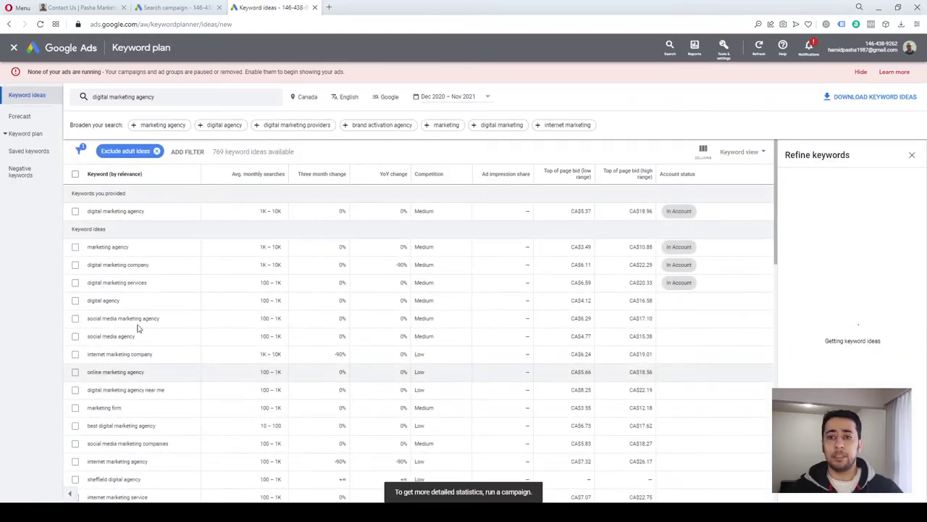
Review the keyword ideas and their average monthly searches for terms relevant to the Digital Marketing ad group
scroll(125, 262, "down", 1)
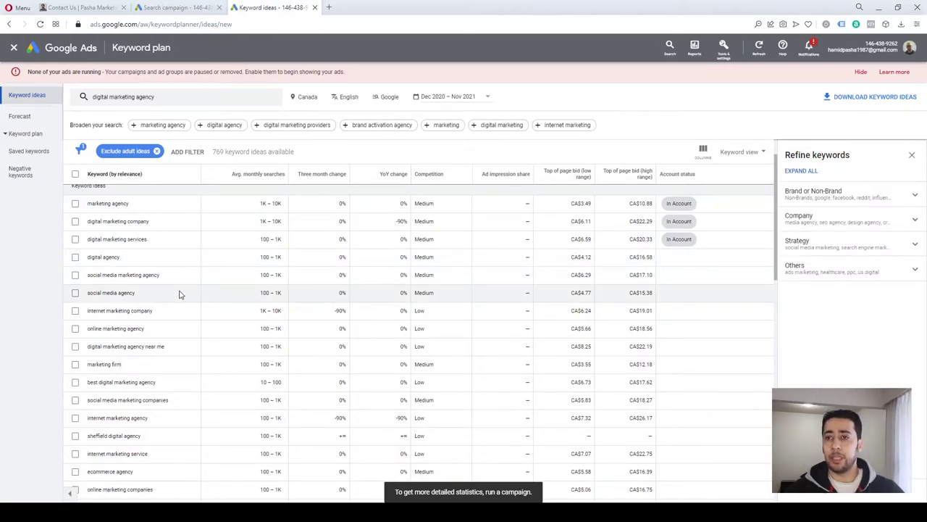
scroll(180, 294, "up", 1)
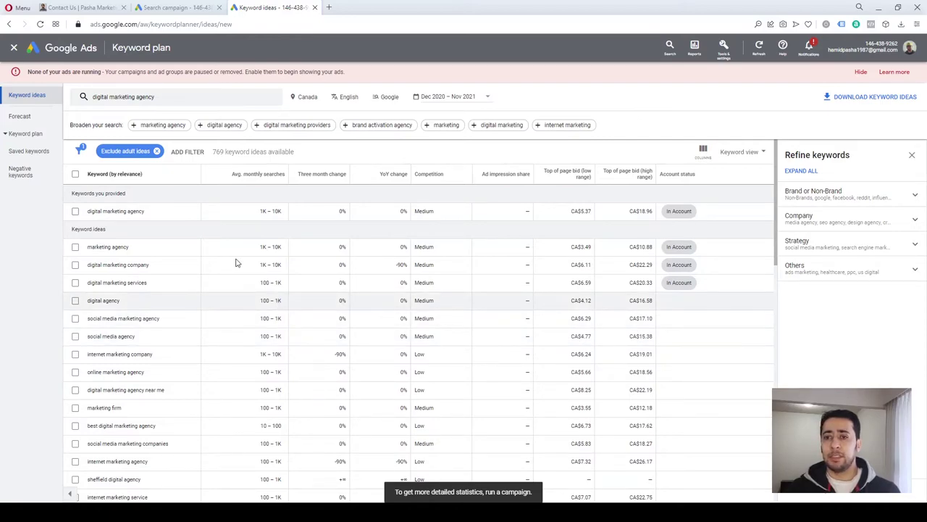
mouse_move(245, 185)
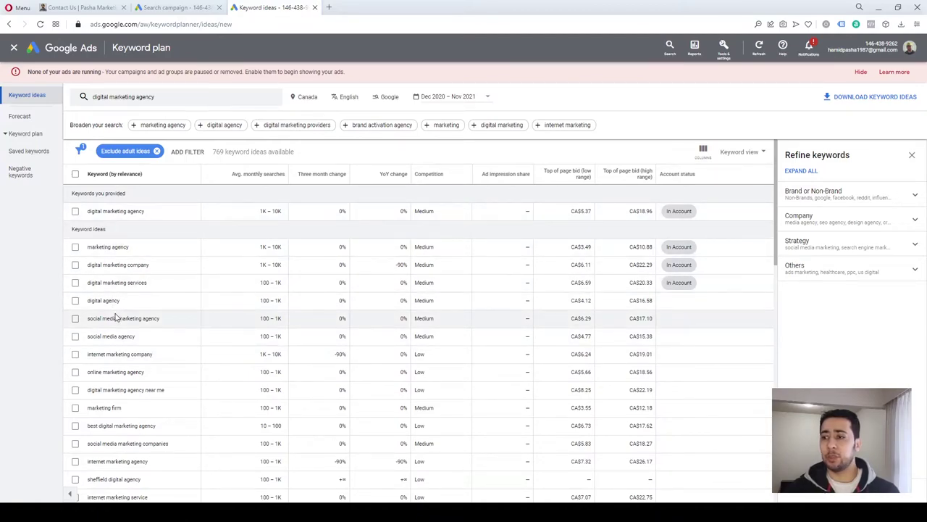
scroll(141, 364, "down", 1)
scroll(141, 364, "up", 1)
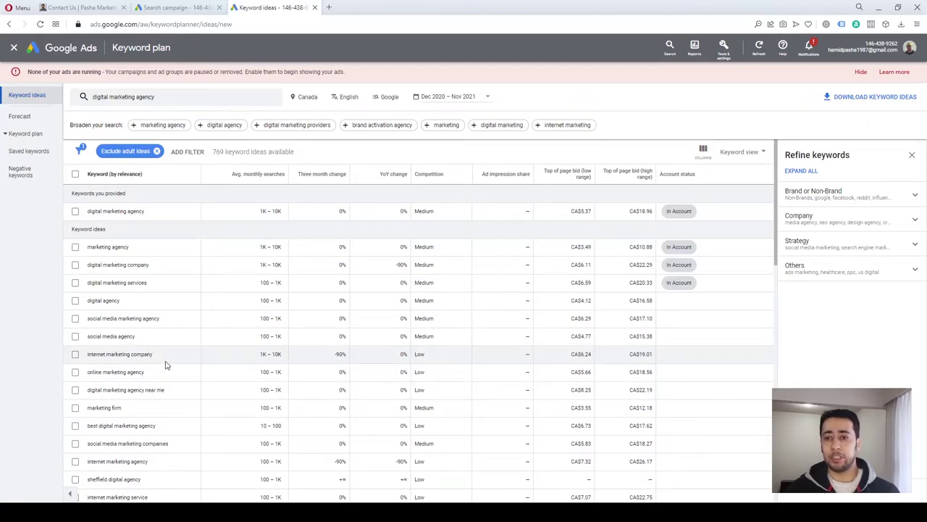
left_click_drag(88, 372, 144, 373)
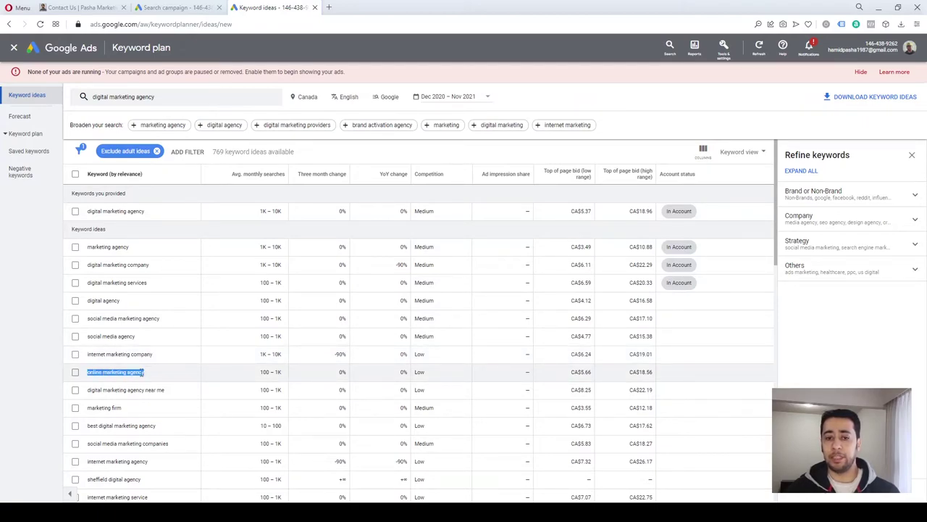
left_click(50, 368)
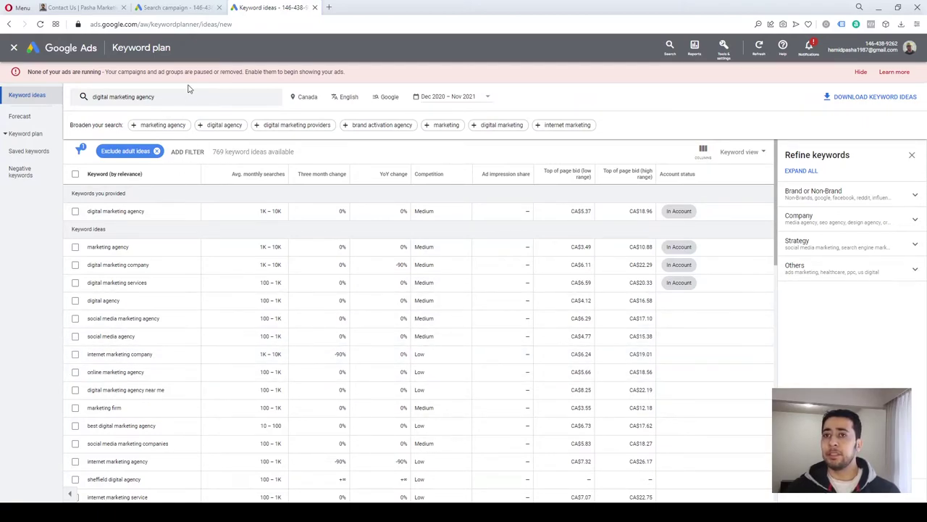
Back in the campaign draft, enter "digital marketing agency" and "marketing agency" as keywords of the Digital Marketing ad group
left_click(172, 8)
left_click(314, 319)
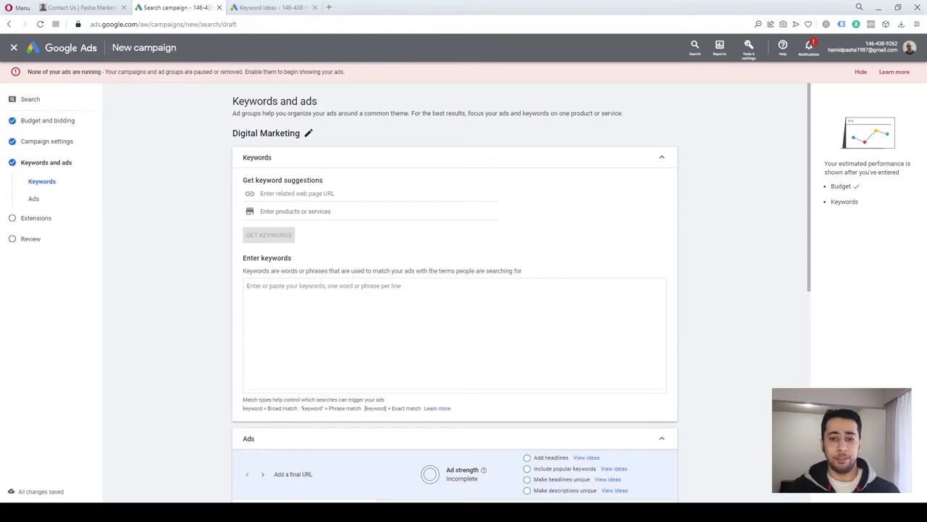
left_click(327, 313)
type("d")
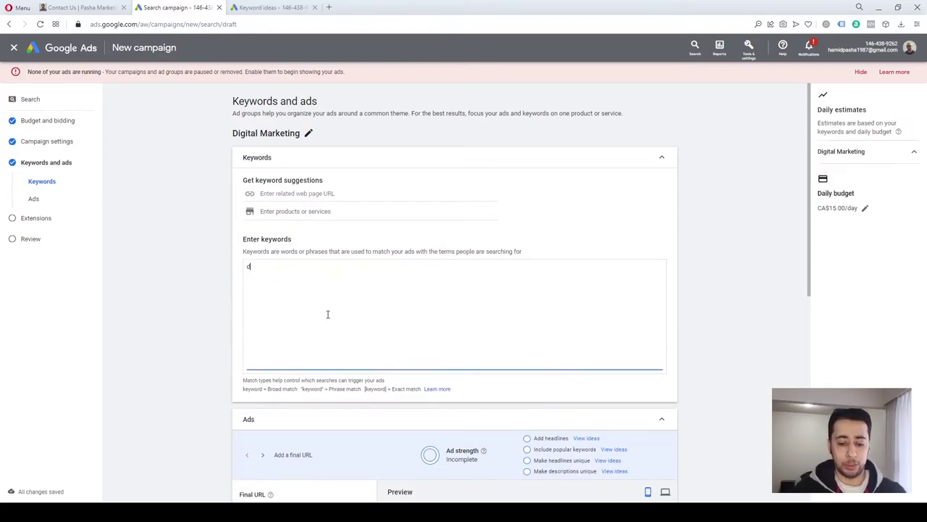
type("igital marketing agency ")
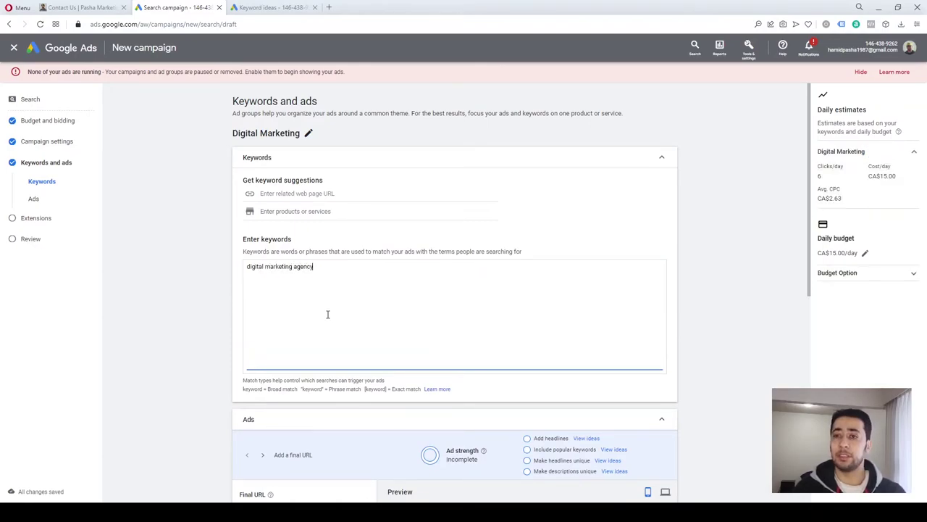
type("mar")
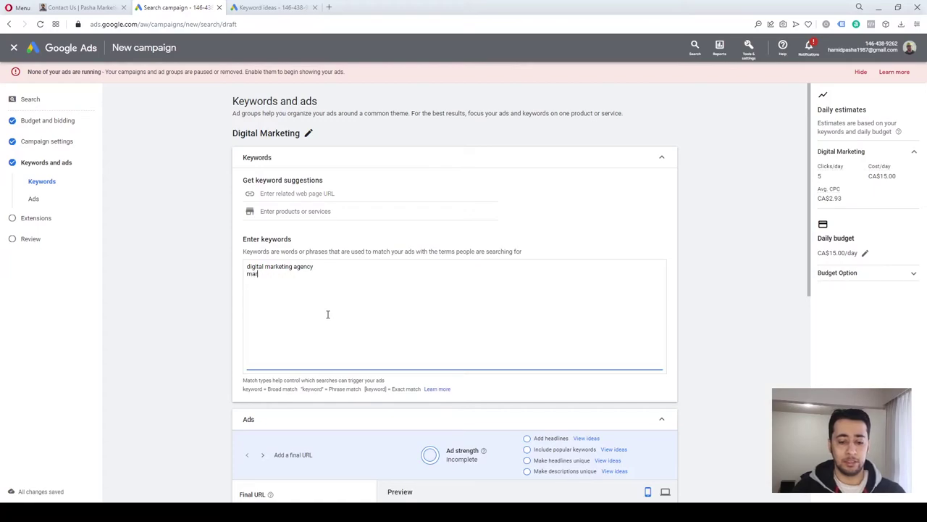
type("keting agency")
Add the keywords "digital marketing company", "digital marketing services" and "digital marketing specialist" on separate lines
key("Return")
type("digital marketing comp")
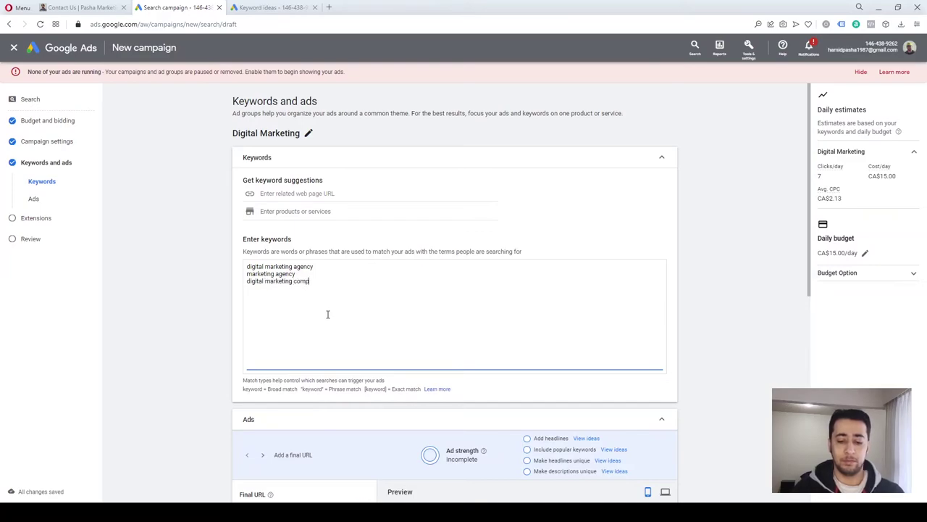
type("any digital marketing services ")
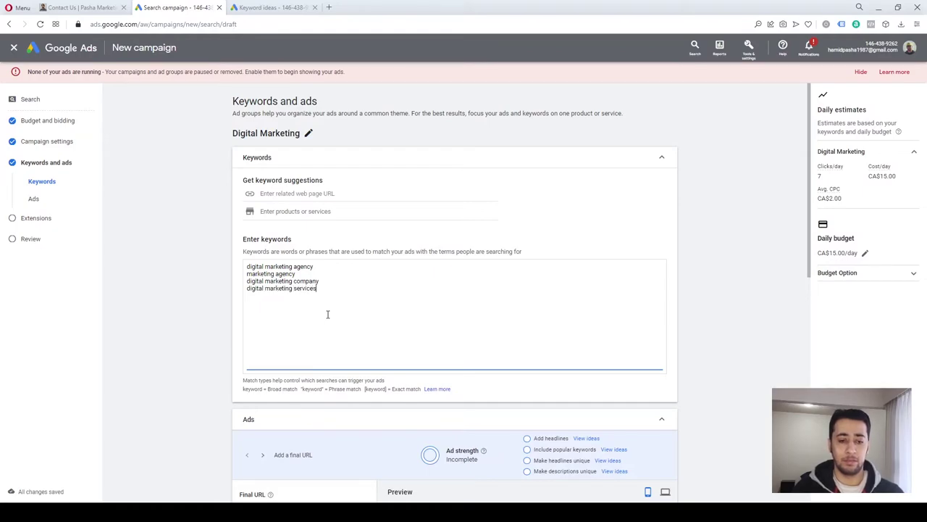
type("di")
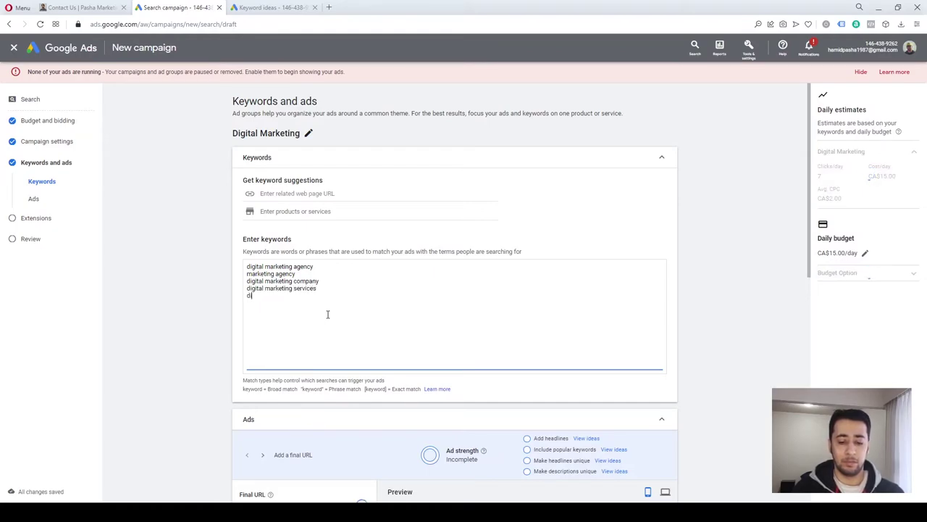
type("gital marketing")
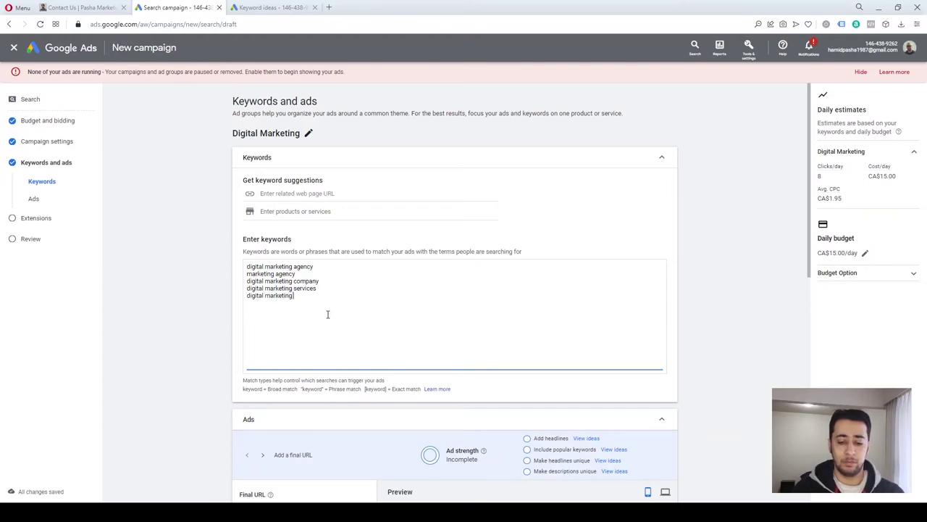
type(" specialis")
type("t")
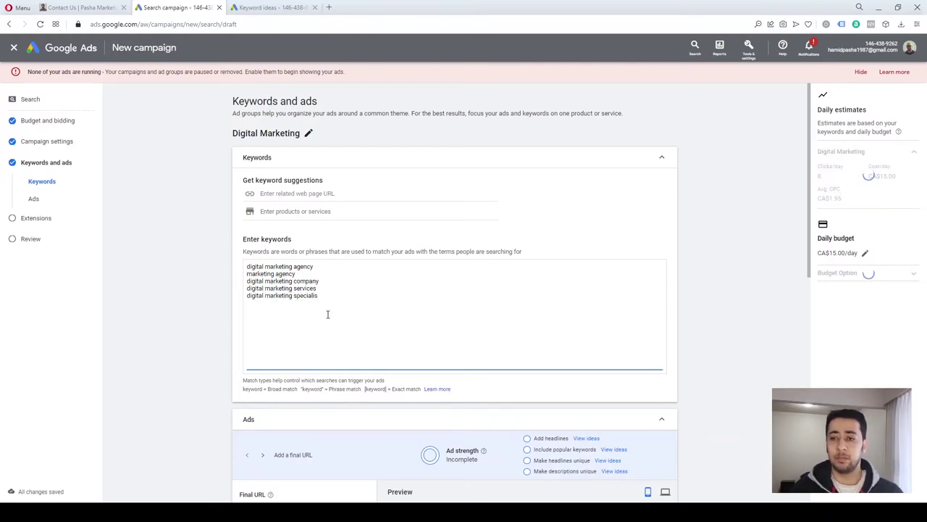
left_click(203, 328)
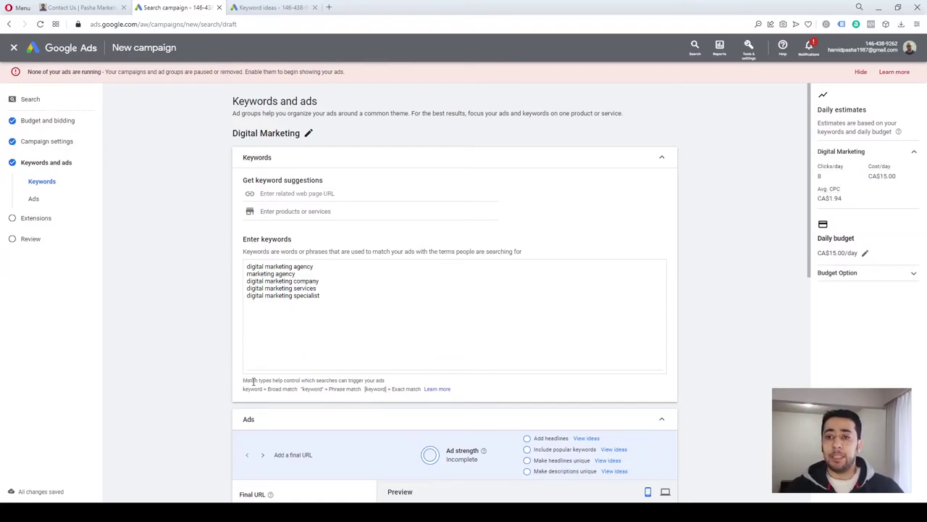
Set the first keyword to exact match by enclosing it in square brackets as [digital marketing agency]
left_click_drag(243, 383, 274, 387)
left_click(225, 390)
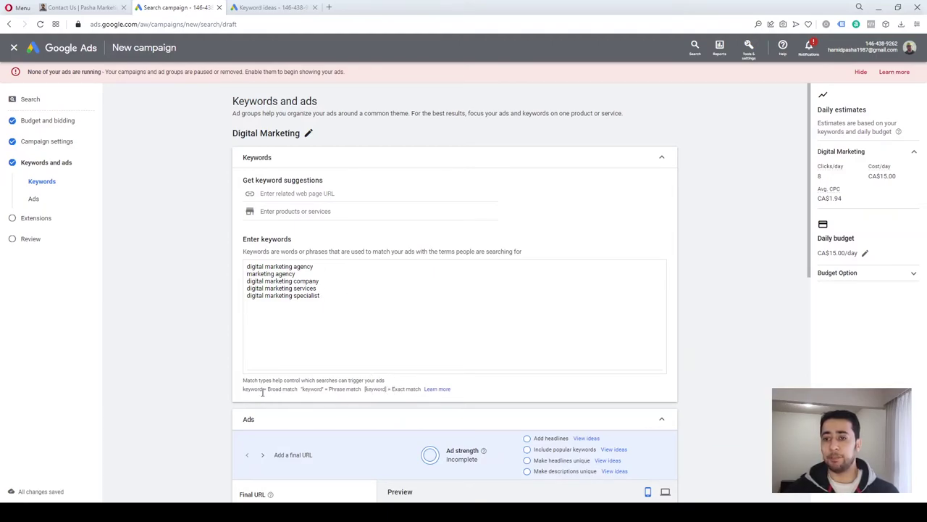
left_click(319, 269)
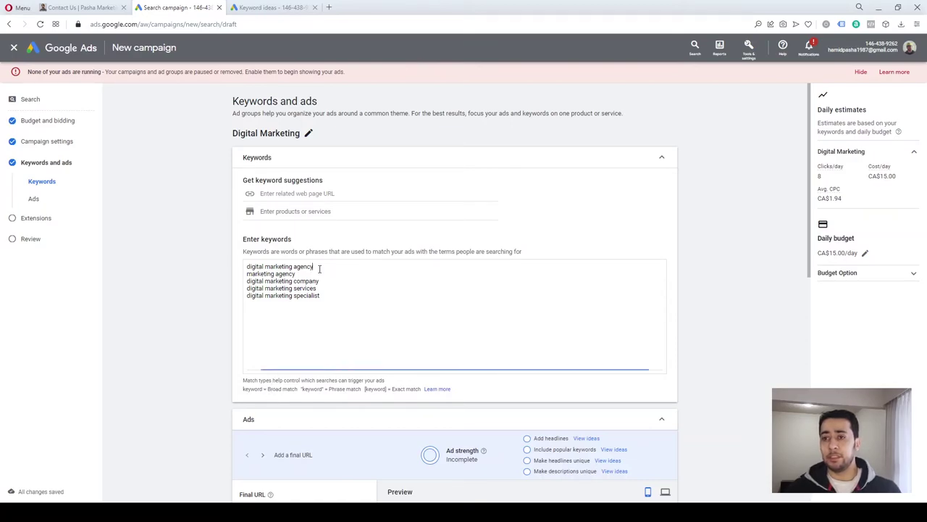
type("]")
left_click(247, 267)
type("[")
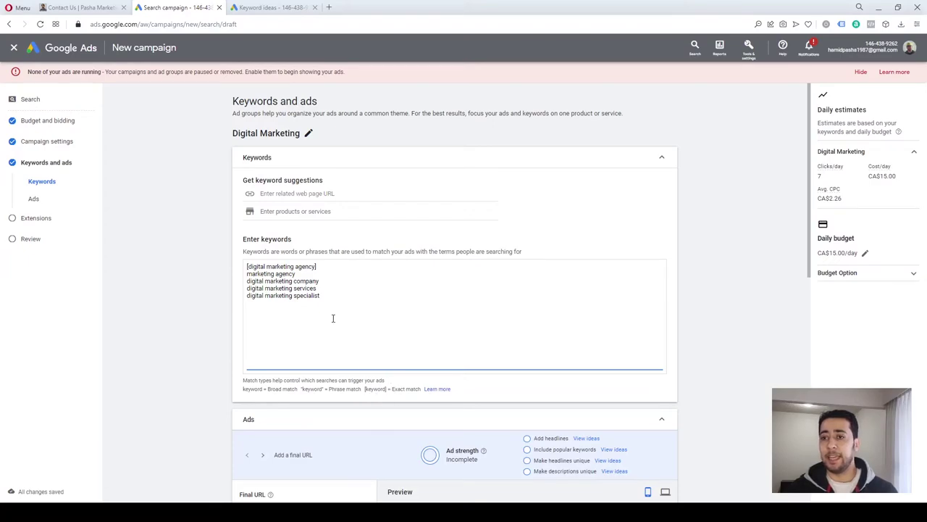
Switch the first keyword to phrase match by replacing its square brackets with double quotation marks
key("BackSpace")
type("\"")
left_click(317, 267)
key("BackSpace")
type("\"")
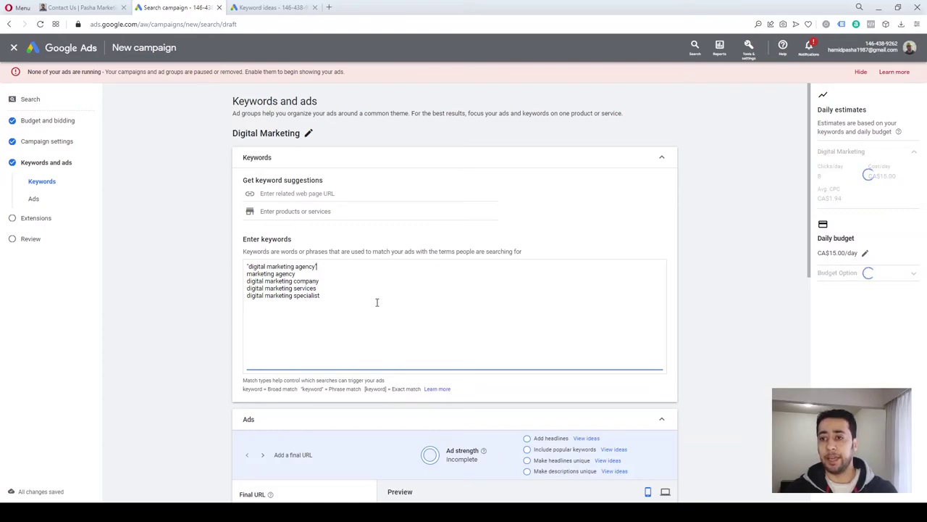
Return the first keyword to broad match by removing its quotation marks
key("BackSpace")
key("Home")
key("Delete")
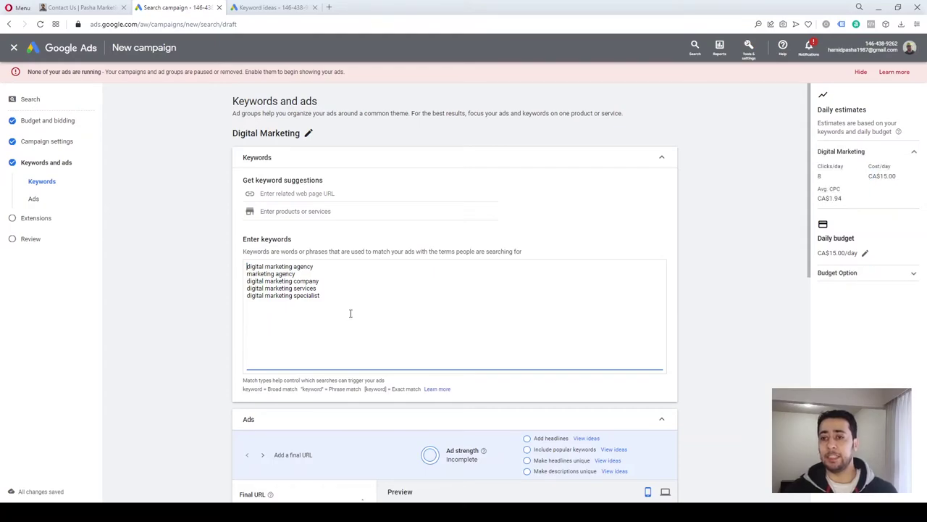
scroll(319, 326, "down", 1)
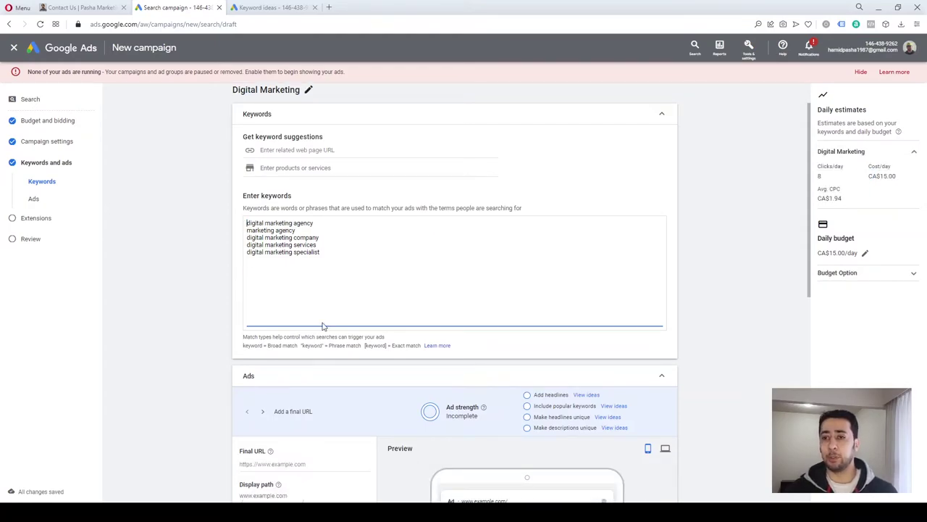
scroll(334, 285, "up", 1)
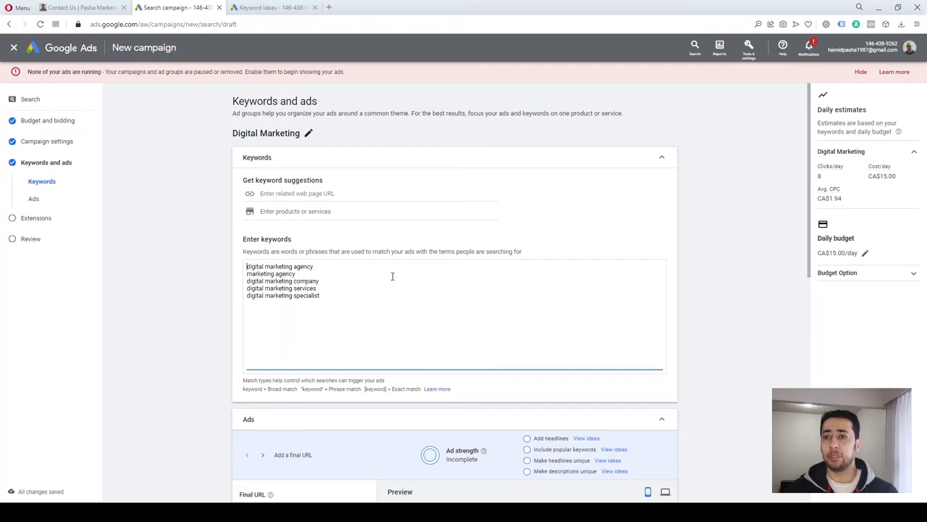
left_click(212, 284)
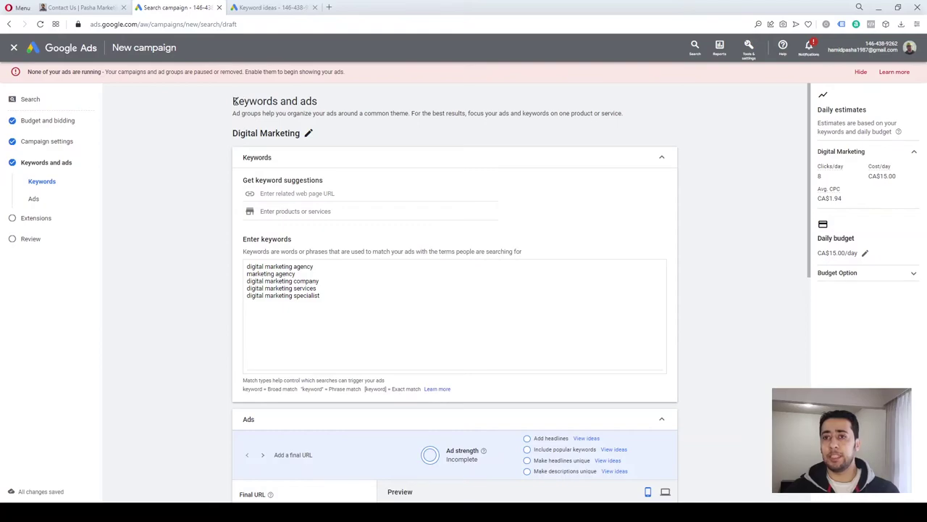
Review the ad group's name alongside its list of entered keywords
left_click_drag(232, 134, 301, 135)
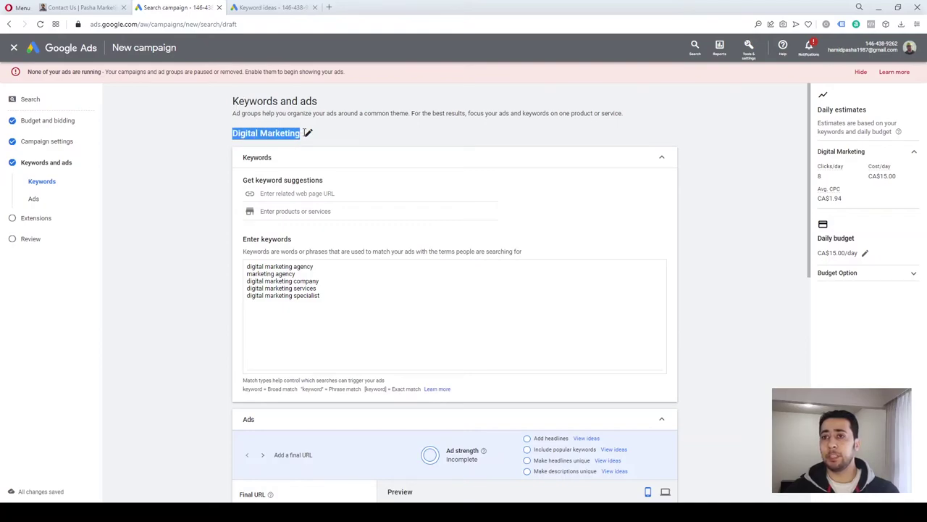
left_click(210, 202)
left_click_drag(247, 267, 336, 296)
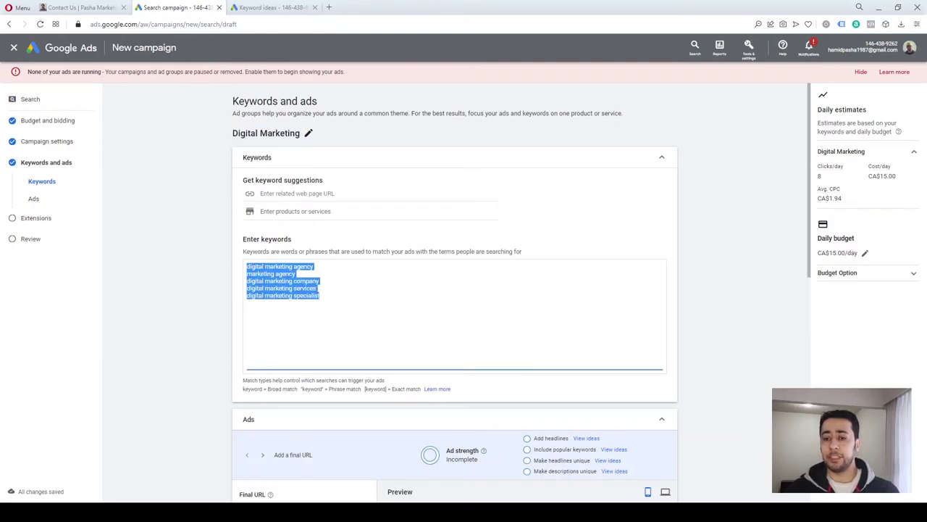
key("alt+Tab")
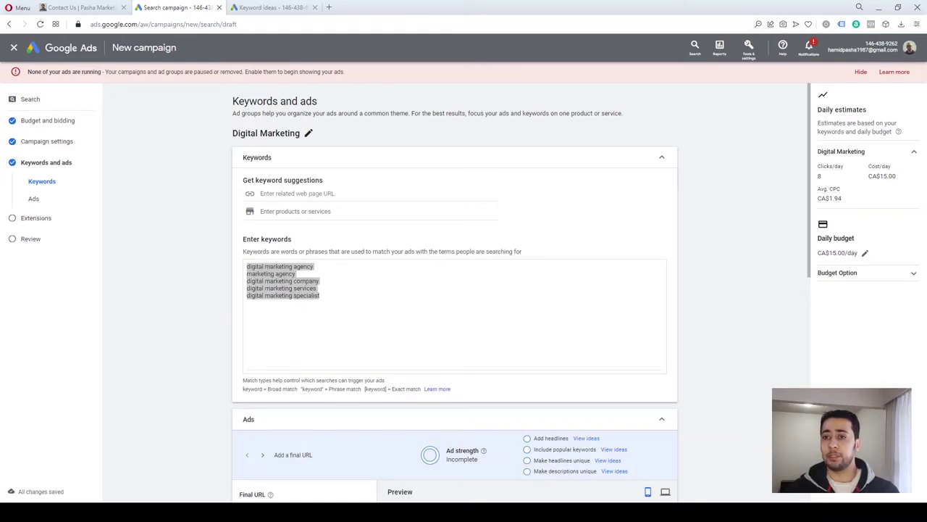
left_click(206, 304)
Switch to the Pasha Marketing website, go to its home page and copy the page address for the ad
scroll(206, 304, "down", 3)
scroll(215, 322, "down", 1)
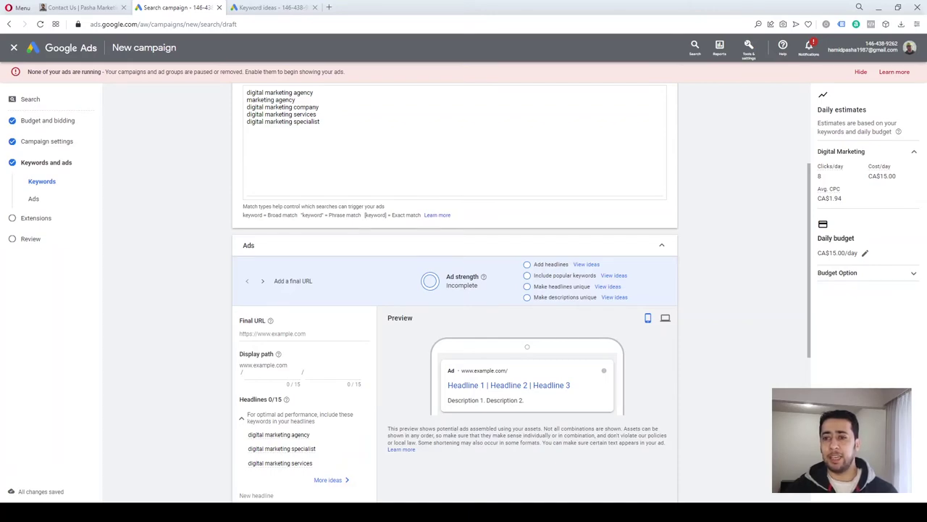
scroll(455, 290, "down", 1)
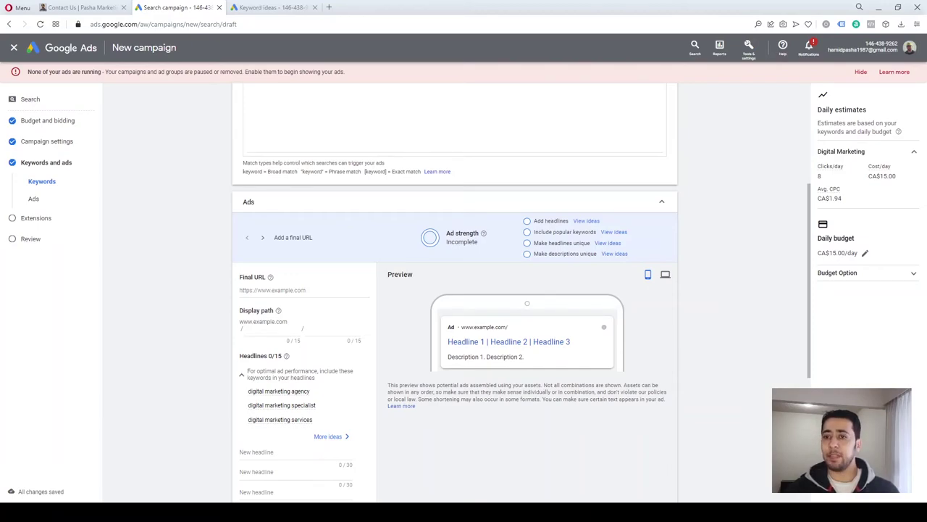
left_click(293, 290)
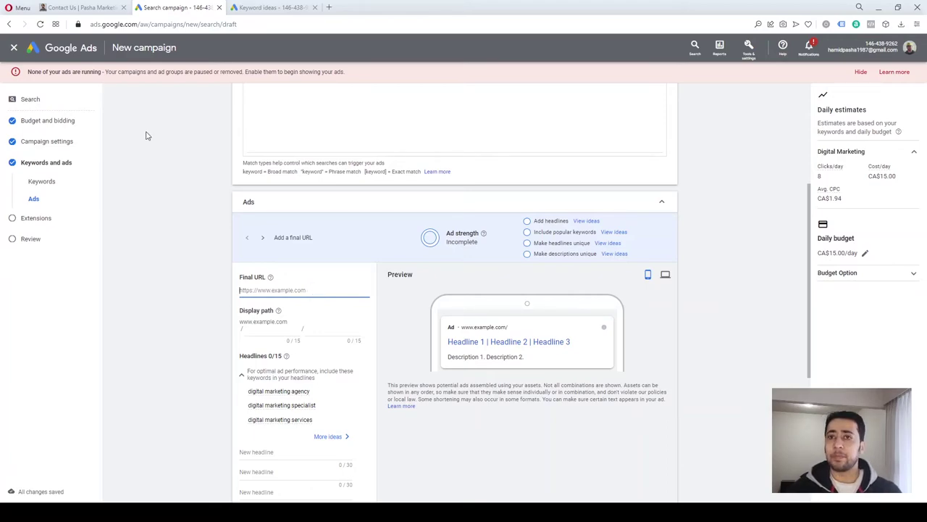
left_click(75, 7)
left_click_drag(93, 64, 107, 99)
left_click(107, 99)
left_click(140, 24)
key("ctrl+c")
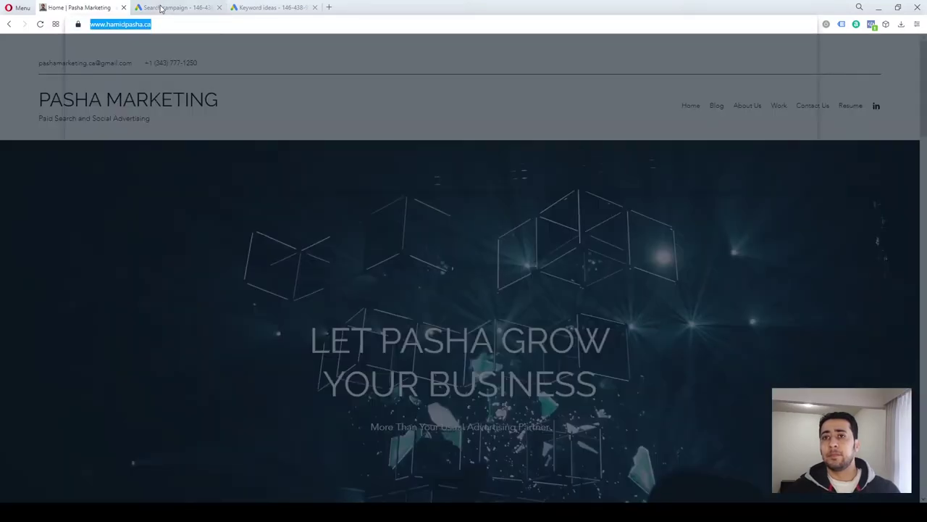
Return to the campaign draft and enter the copied home page address as the ad's final URL
left_click(174, 7)
left_click(239, 291)
key("ctrl+v")
left_click(210, 310)
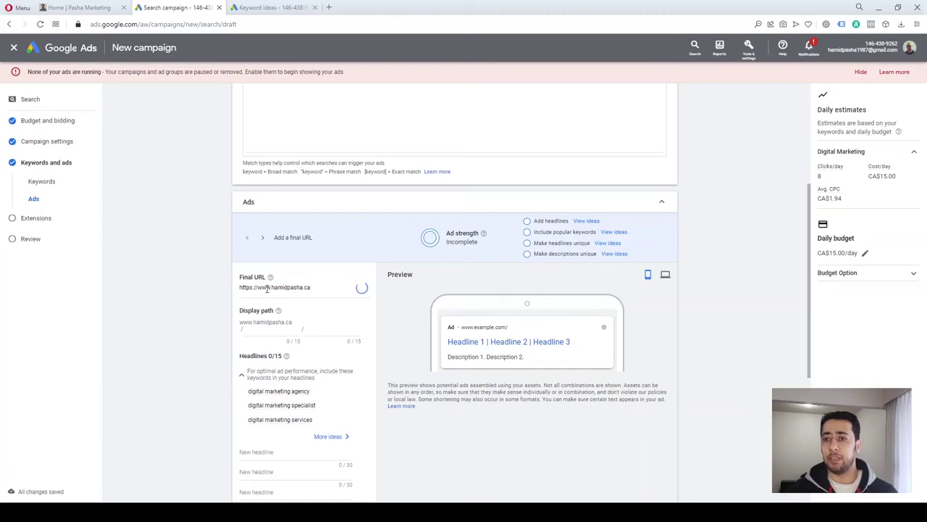
Set the first part of the ad's display path to "marketing"
scroll(211, 282, "down", 1)
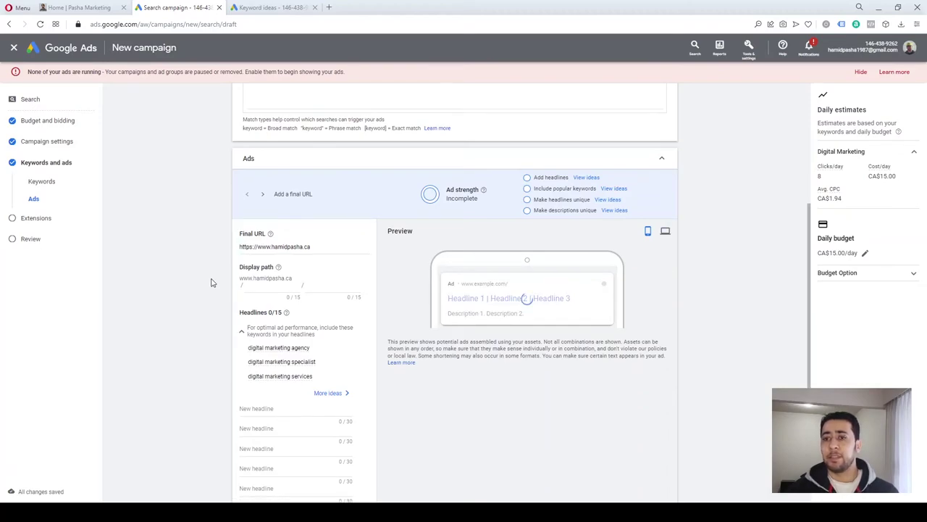
left_click(267, 285)
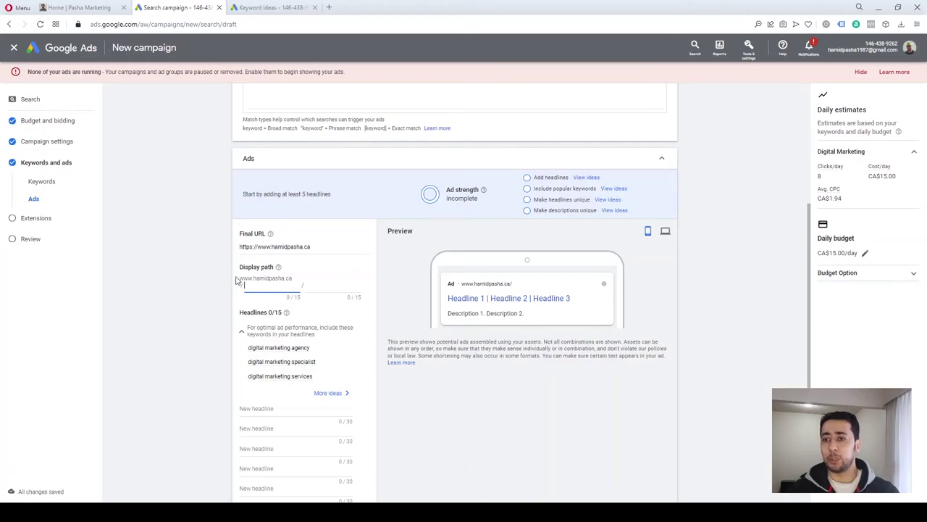
scroll(193, 258, "up", 4)
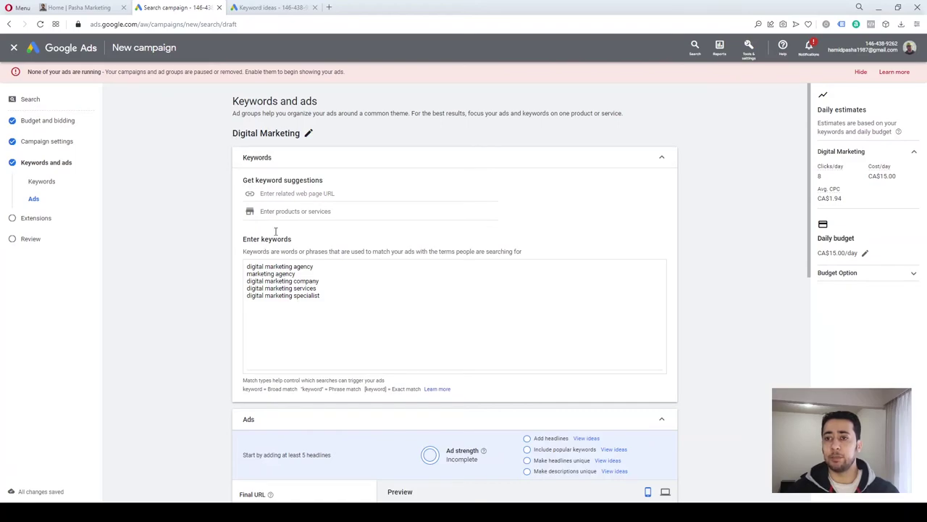
scroll(228, 298, "down", 4)
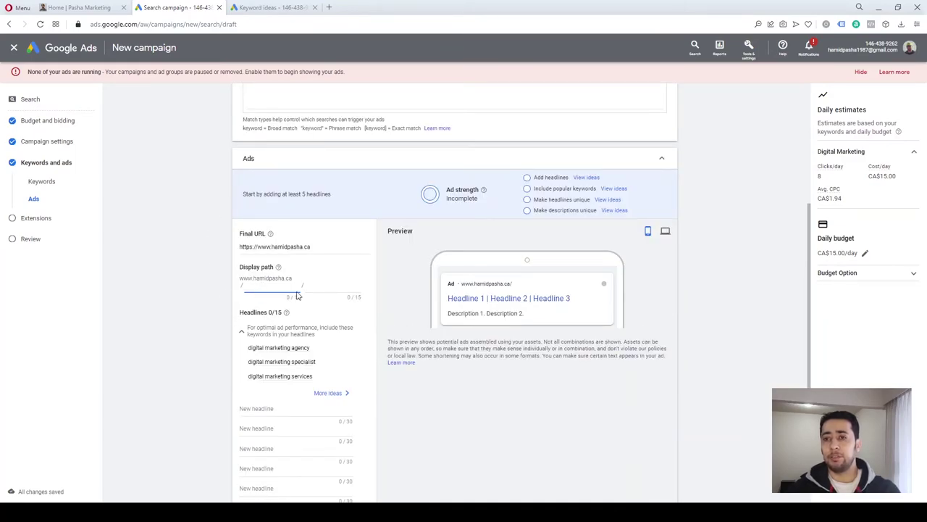
type("marketing")
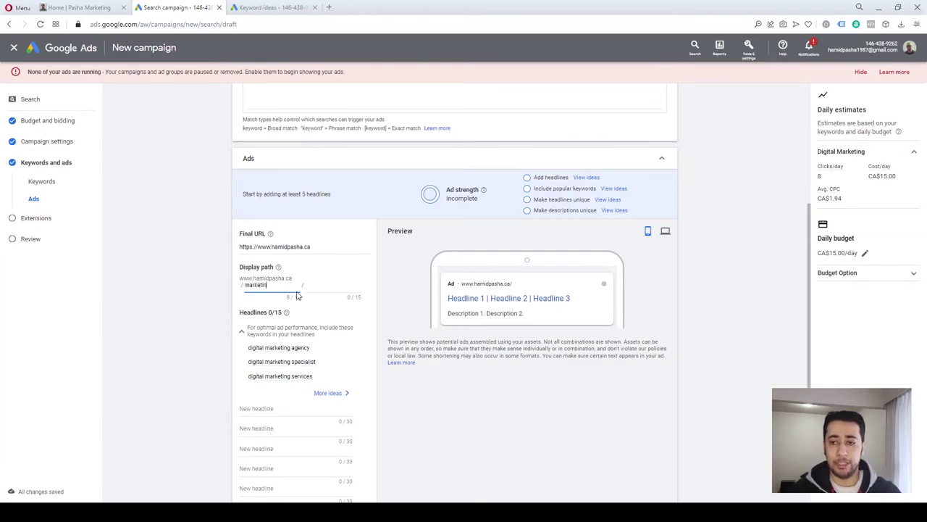
left_click(224, 276)
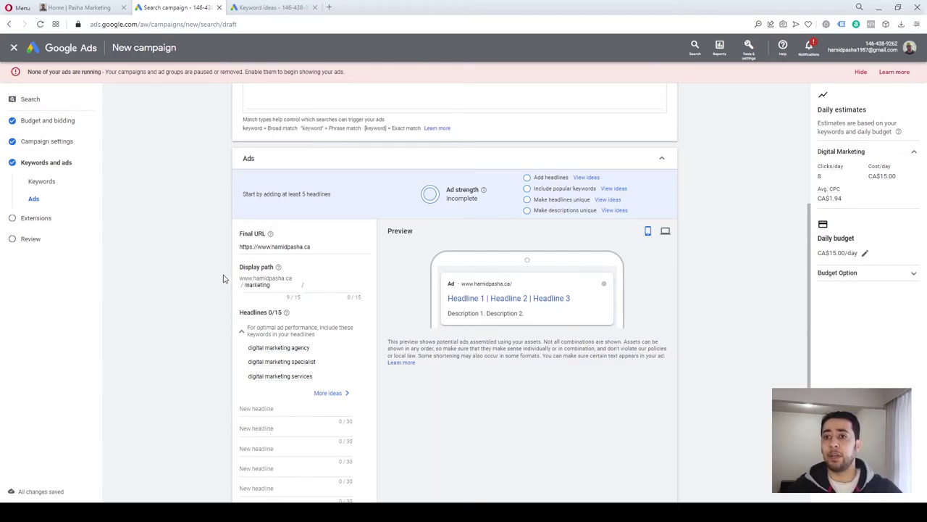
Compare the display address in the ad preview with the ad's final URL
left_click_drag(536, 284, 465, 290)
left_click(523, 288)
left_click_drag(536, 289, 514, 288)
left_click(677, 300)
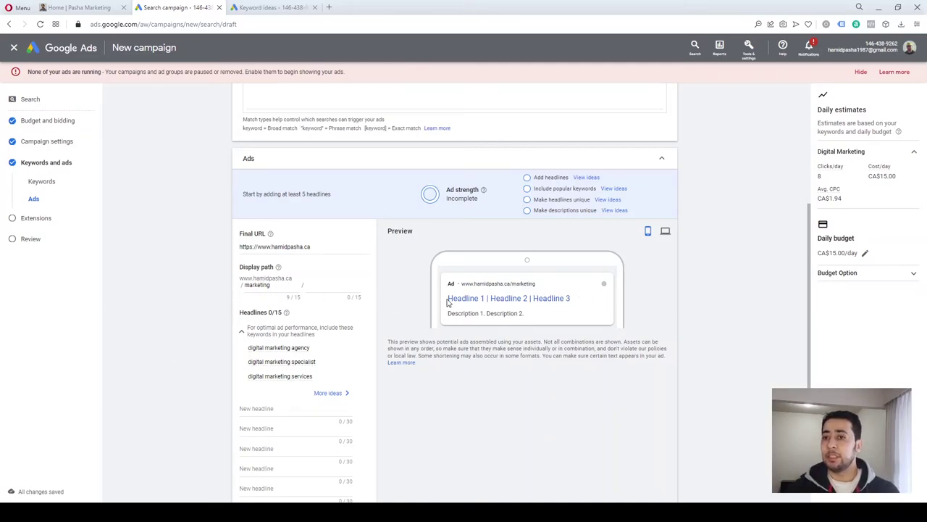
triple_click(319, 247)
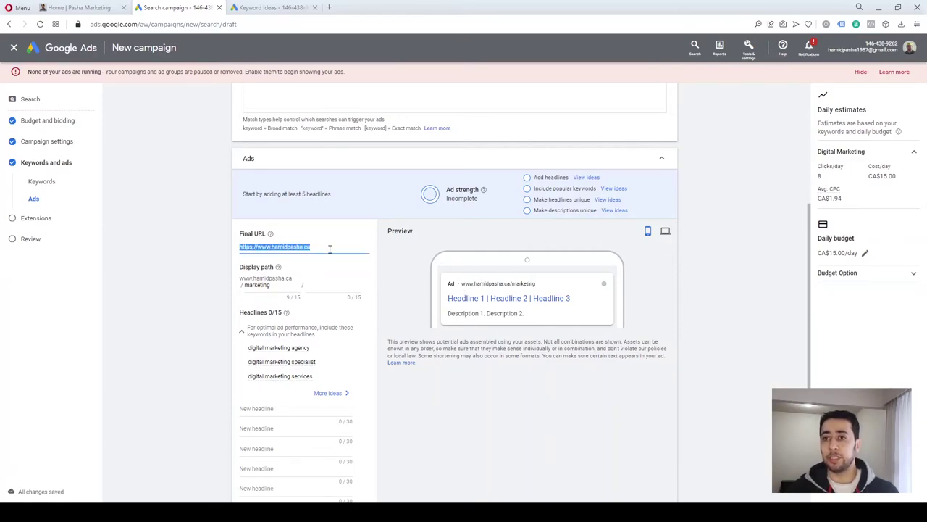
left_click(299, 247)
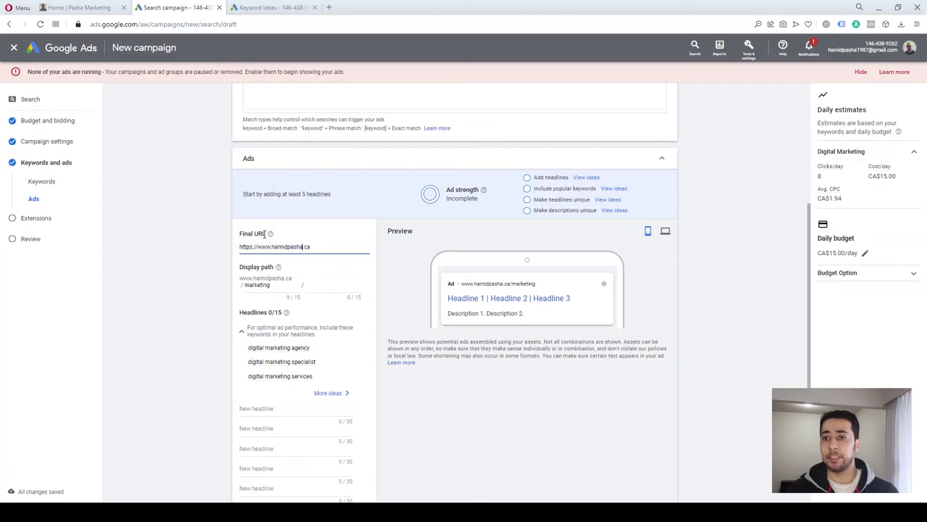
left_click_drag(264, 243, 267, 234)
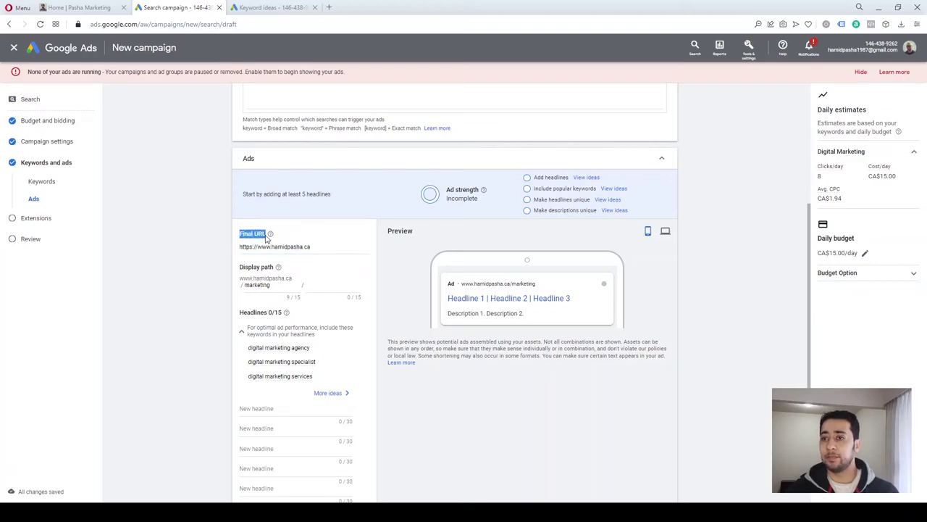
left_click(201, 287)
Examine the empty headline fields and the ad group's keywords for wording to use in the headlines
scroll(288, 312, "down", 1)
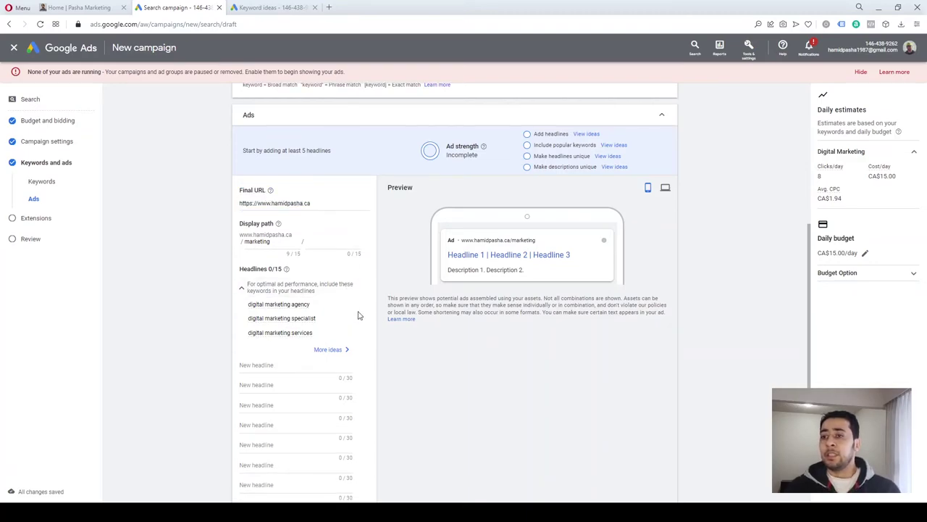
scroll(377, 299, "down", 1)
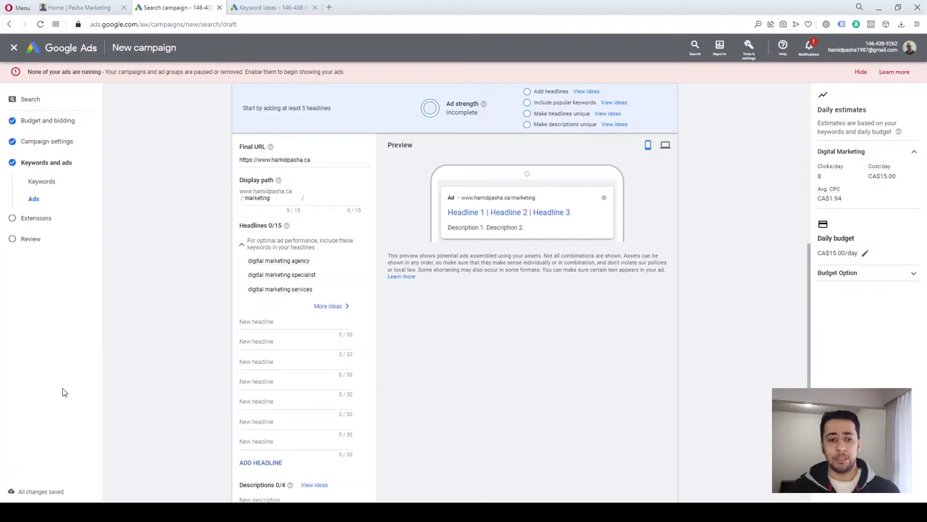
left_click(265, 326)
left_click(464, 345)
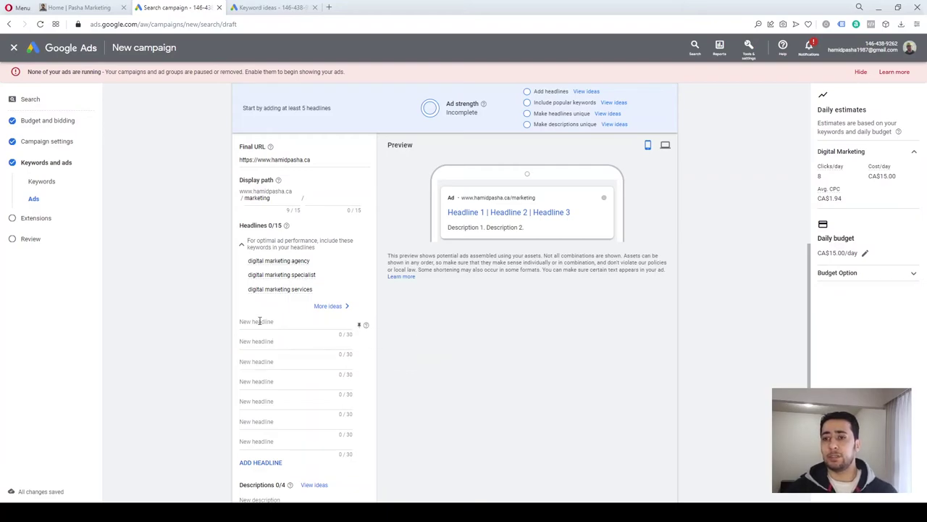
scroll(394, 327, "up", 4)
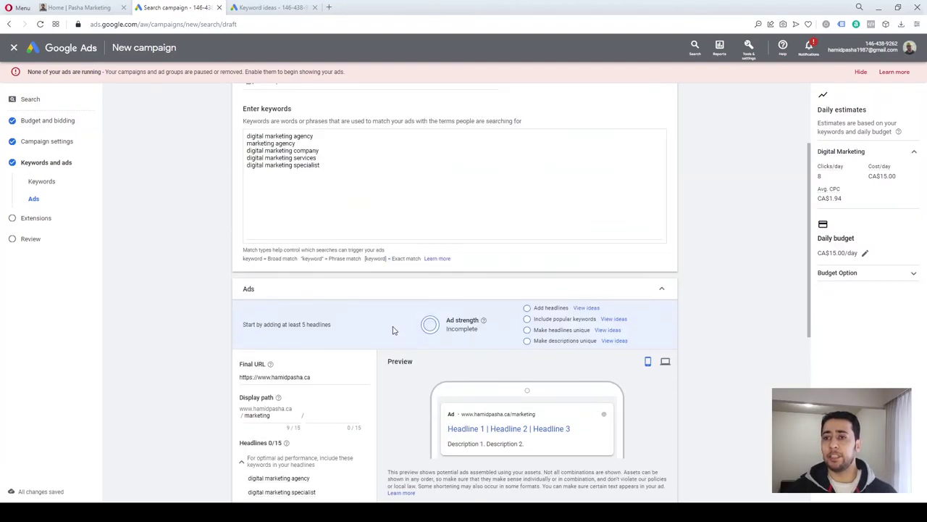
mouse_move(336, 210)
left_mouse_down()
mouse_move(246, 179)
mouse_move(321, 211)
left_mouse_up()
left_click(247, 180)
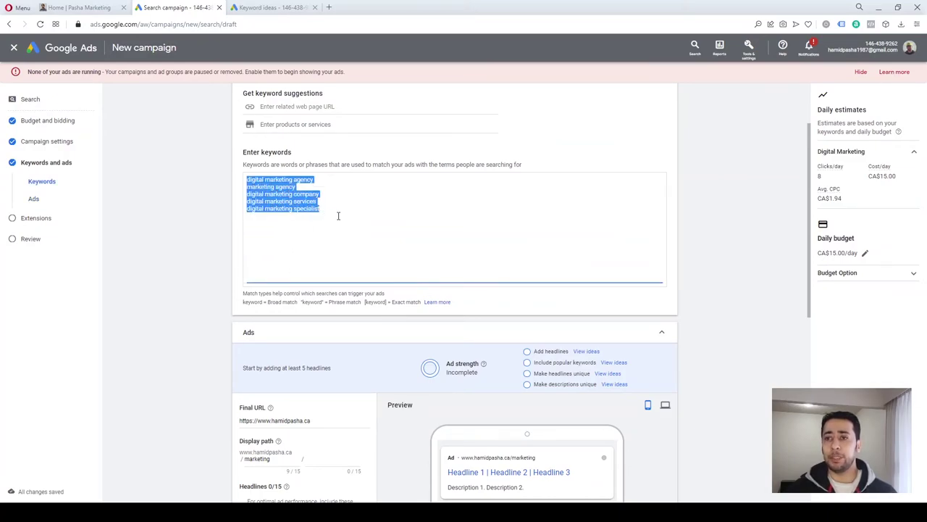
left_click(338, 215)
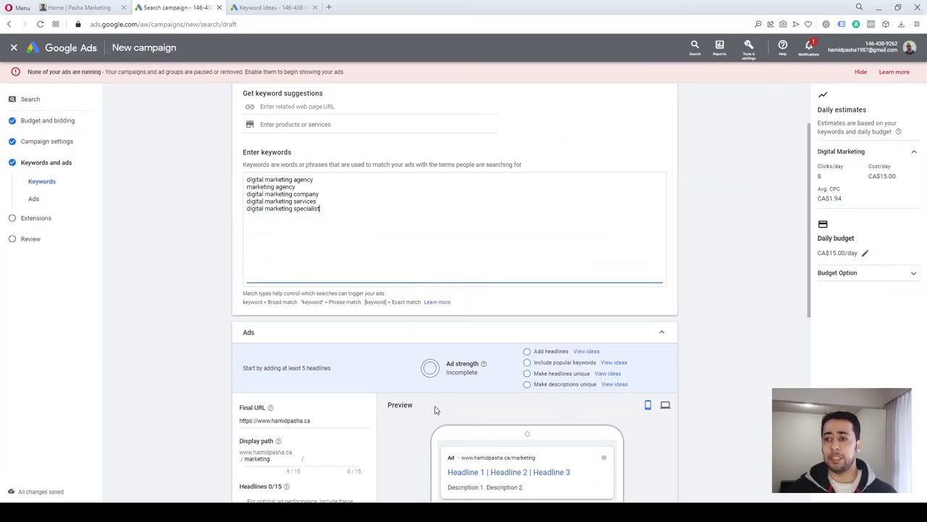
left_click_drag(248, 179, 314, 180)
left_click(339, 200)
scroll(371, 211, "down", 1)
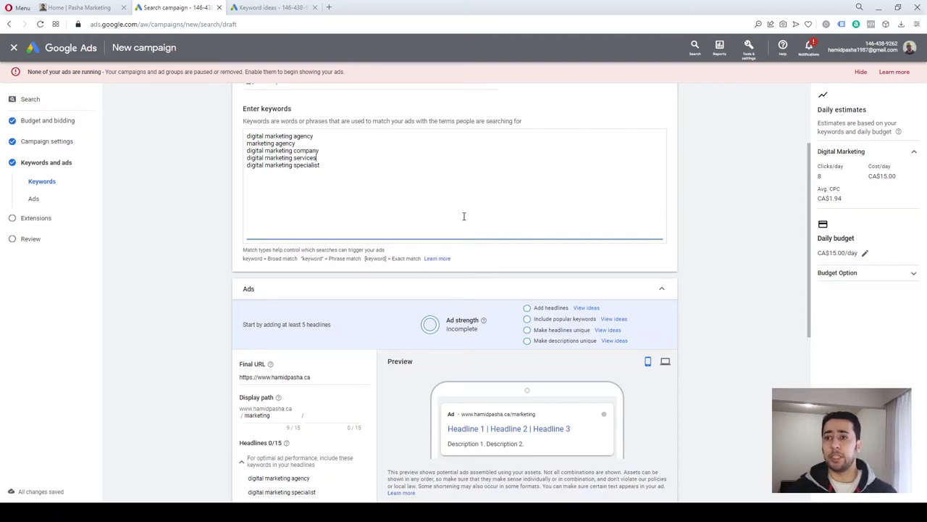
Enter "Pasha Marketing" as the ad's first headline
scroll(464, 216, "up", 2)
scroll(406, 284, "down", 6)
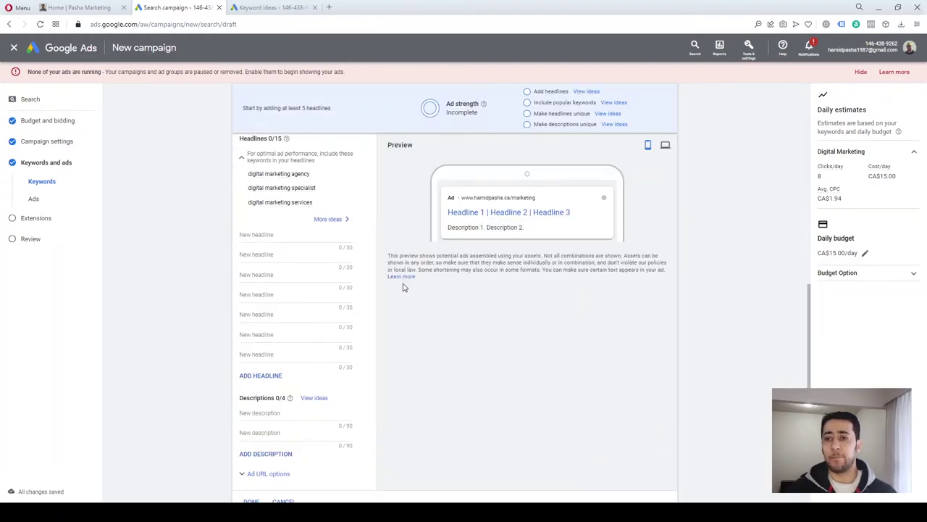
left_click(296, 234)
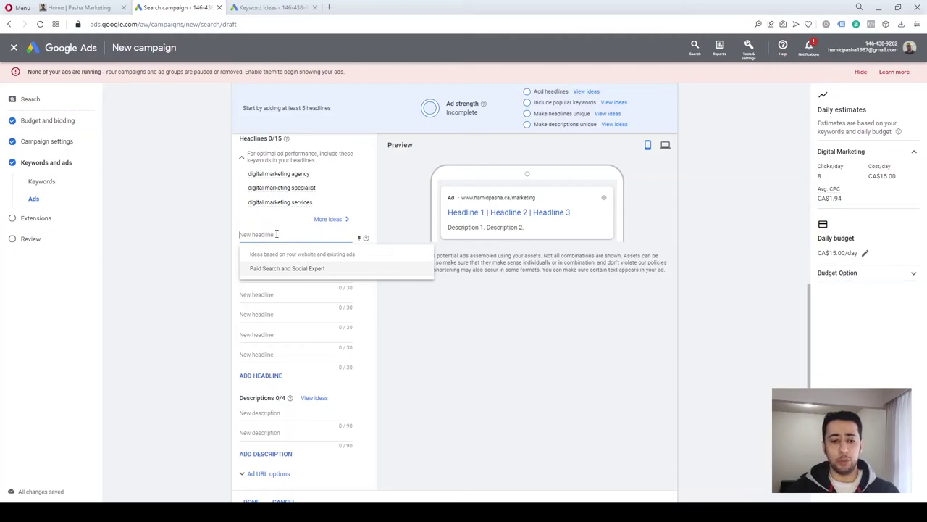
type("Pa")
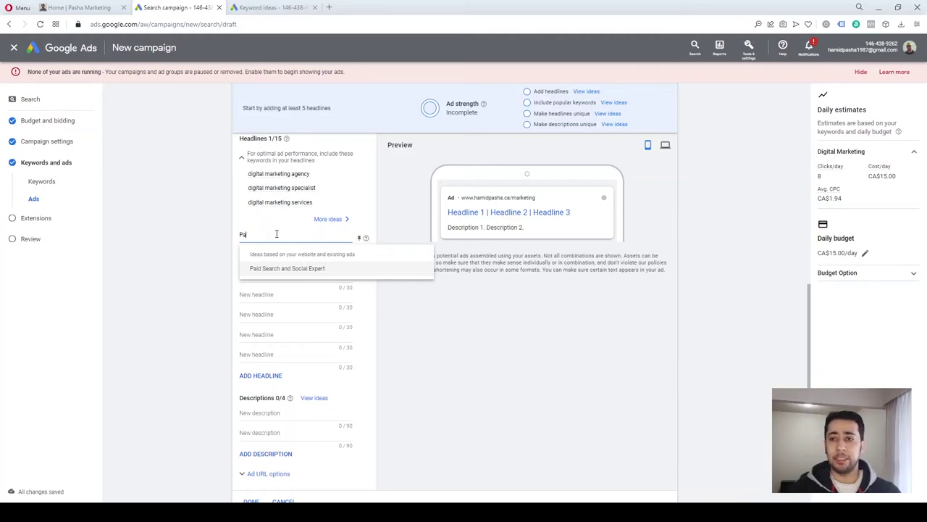
type("sha ")
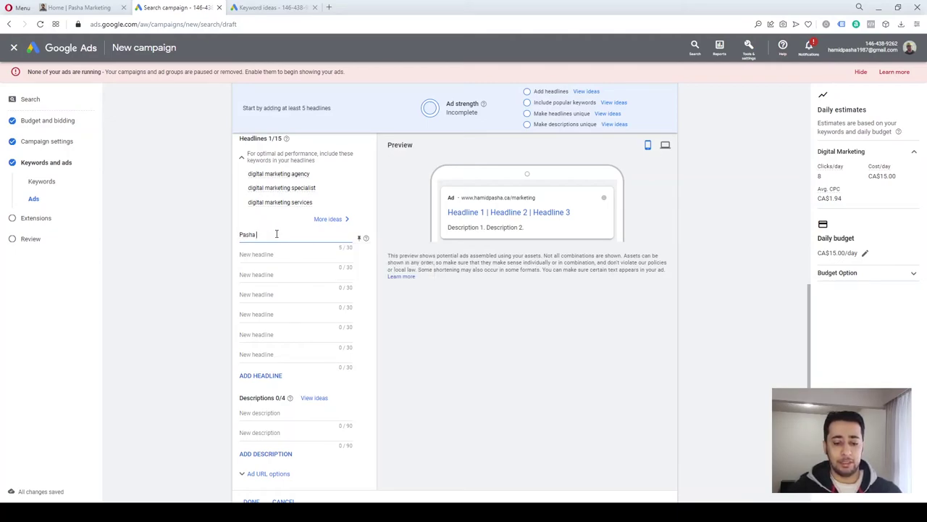
type("Marketing")
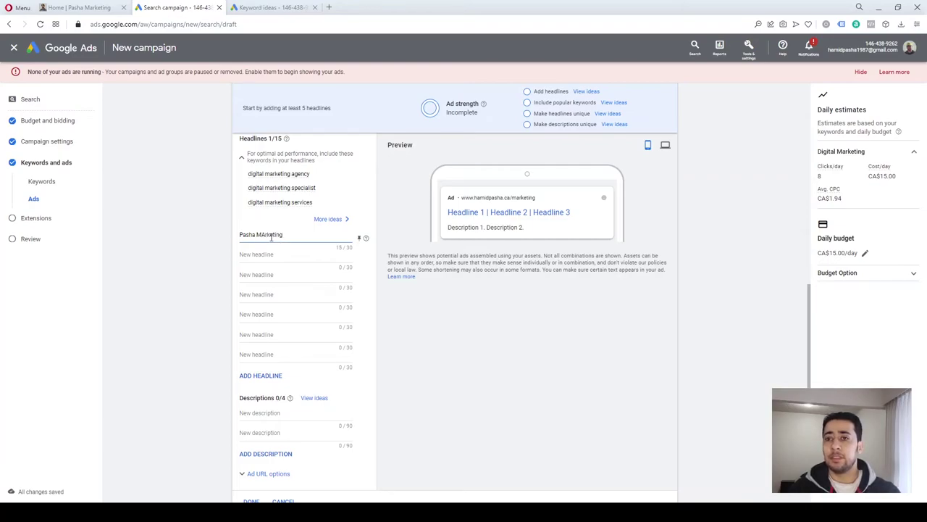
Enter "Digital Marketing Agency" as the ad's second headline, correcting its capitalization
left_click(289, 255)
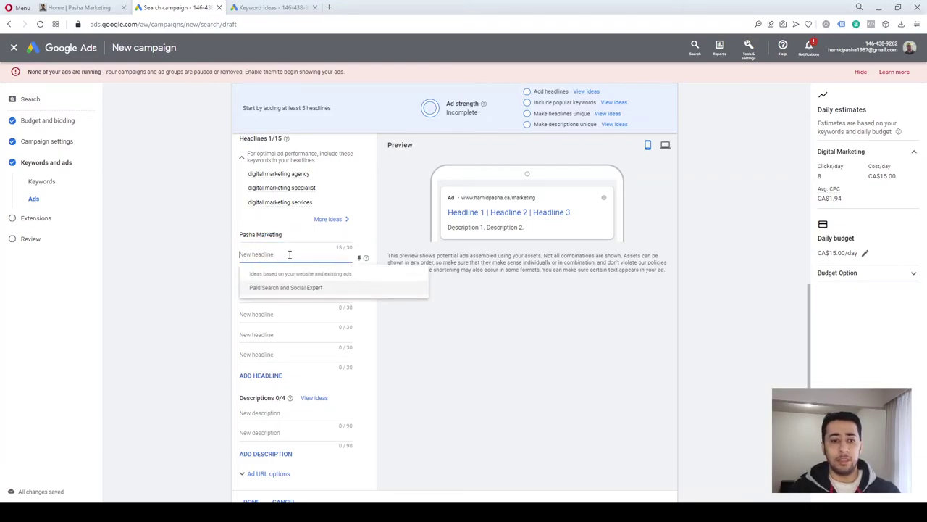
type("Digi")
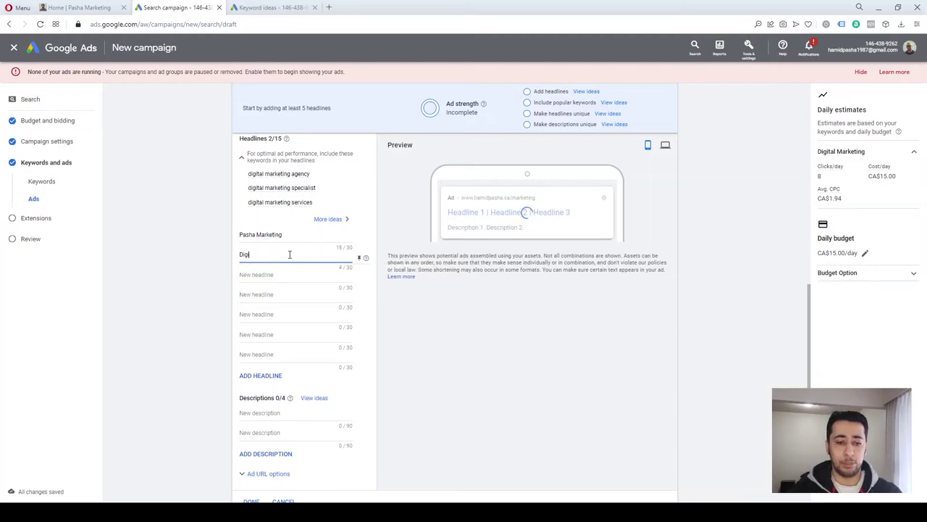
type("taal MArketi")
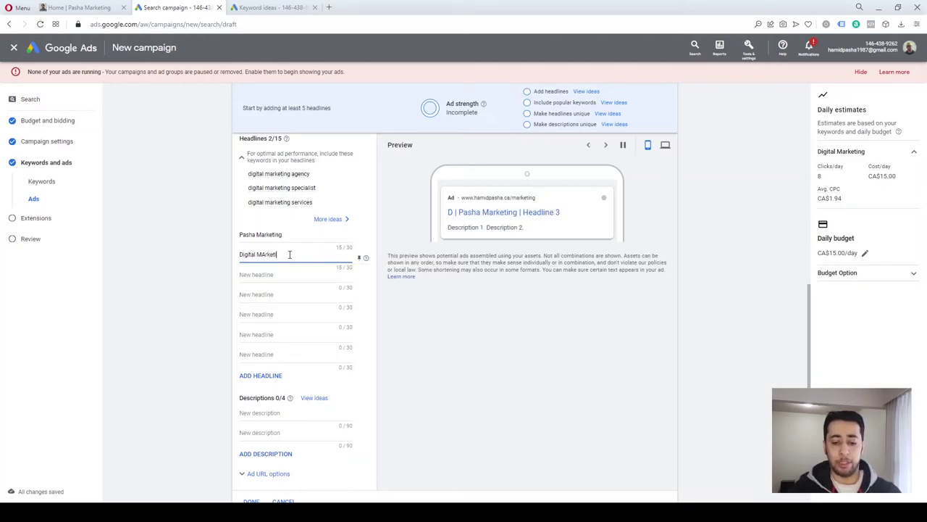
type("ng Agency")
left_click(265, 255)
key("BackSpace")
type("a")
Enter "Digital Marketing Services" as the ad's third headline
left_click(278, 274)
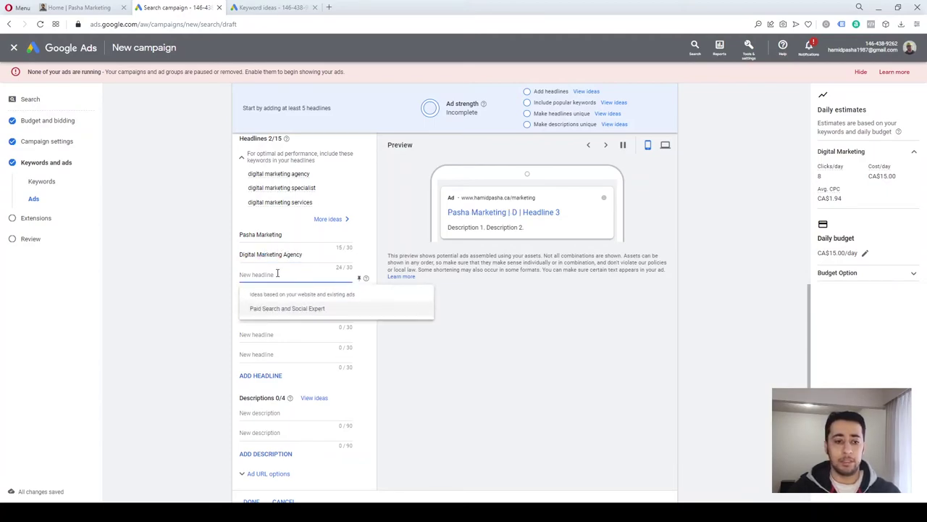
type("Digital")
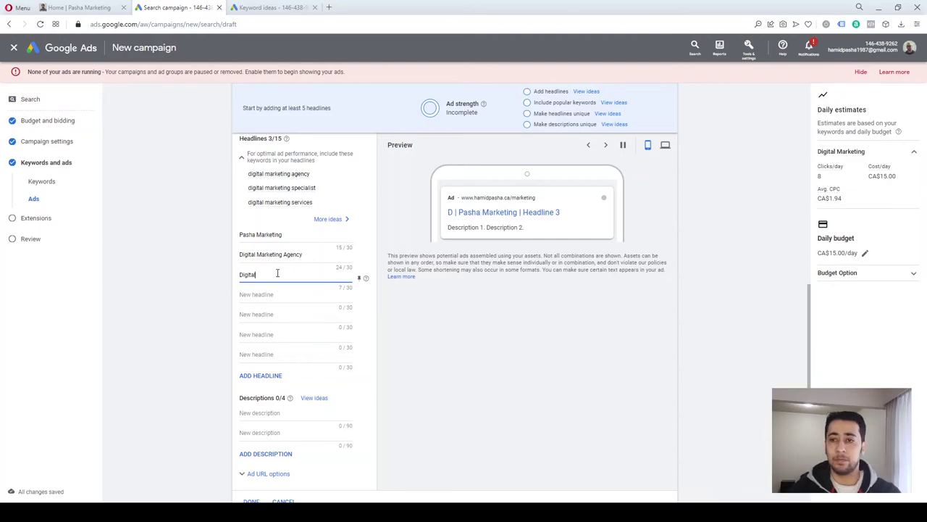
type(" Marketi")
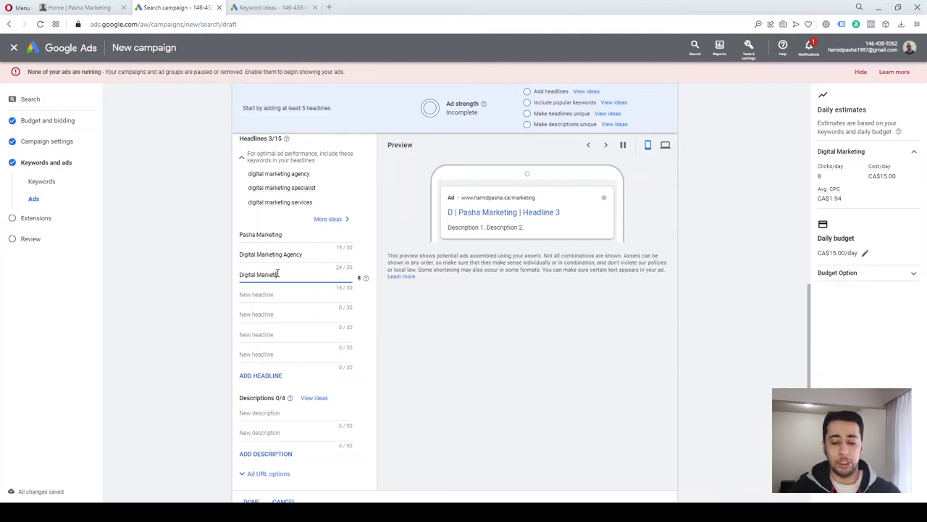
type("ng Services")
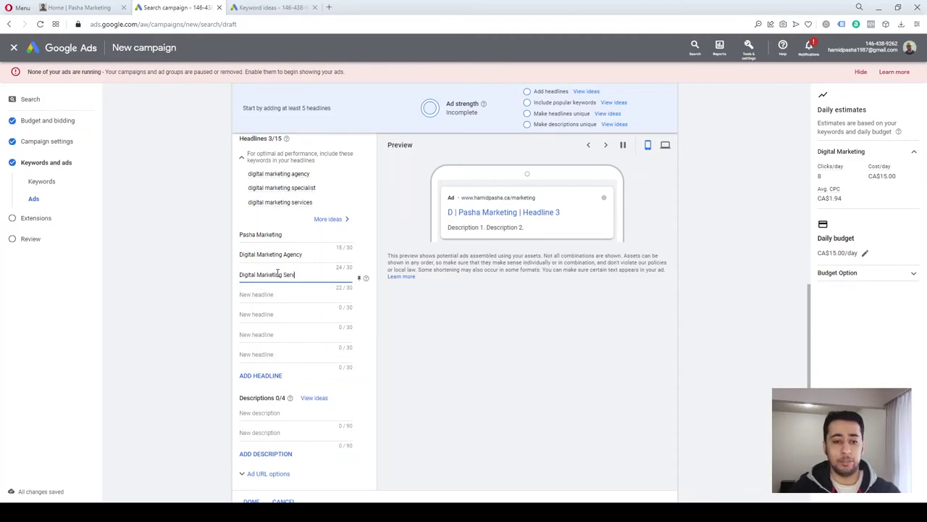
Enter "Digital Marketing Company" as the ad's fourth headline, correcting its capitalization
left_click(312, 293)
type("Digital MArketing")
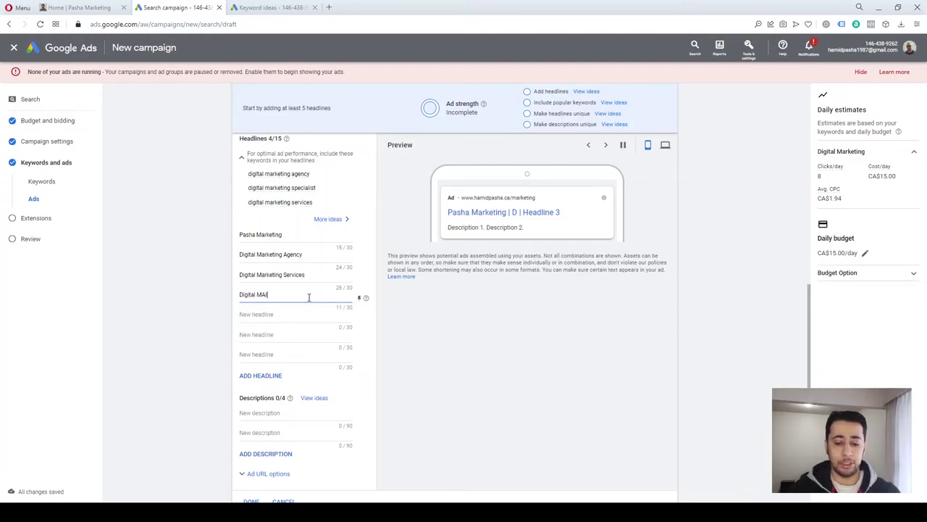
type(" Company")
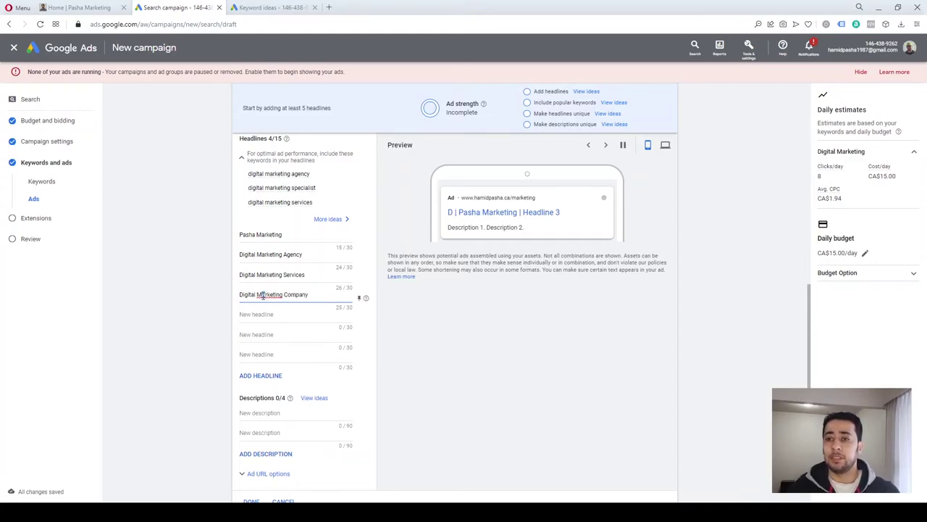
left_click(205, 304)
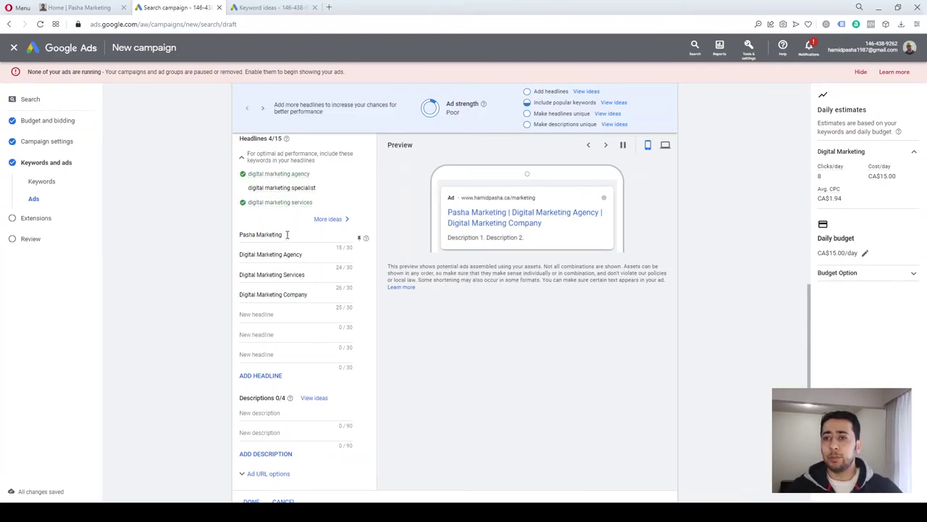
Pin the "Pasha Marketing" headline to show only in position 1 and check the headline order in the ad preview
left_click_drag(282, 234, 242, 235)
left_click(244, 235)
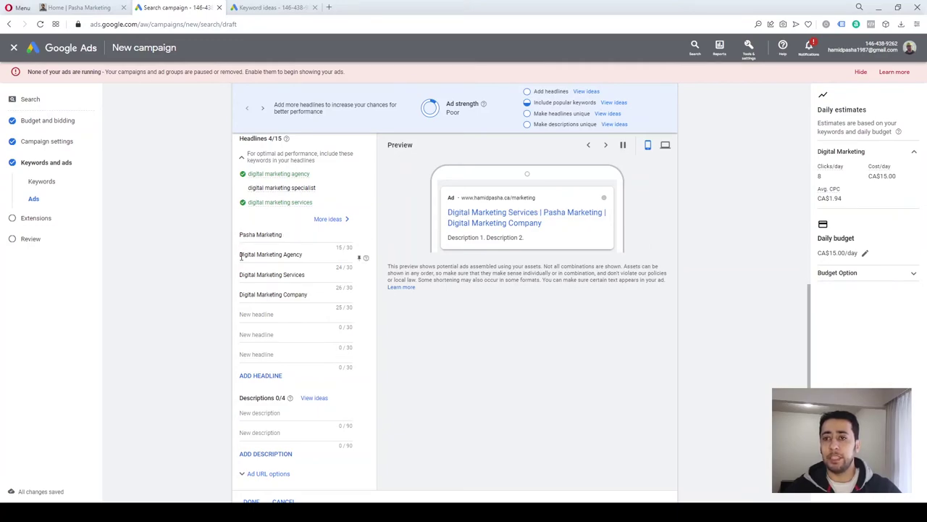
left_click_drag(448, 214, 540, 215)
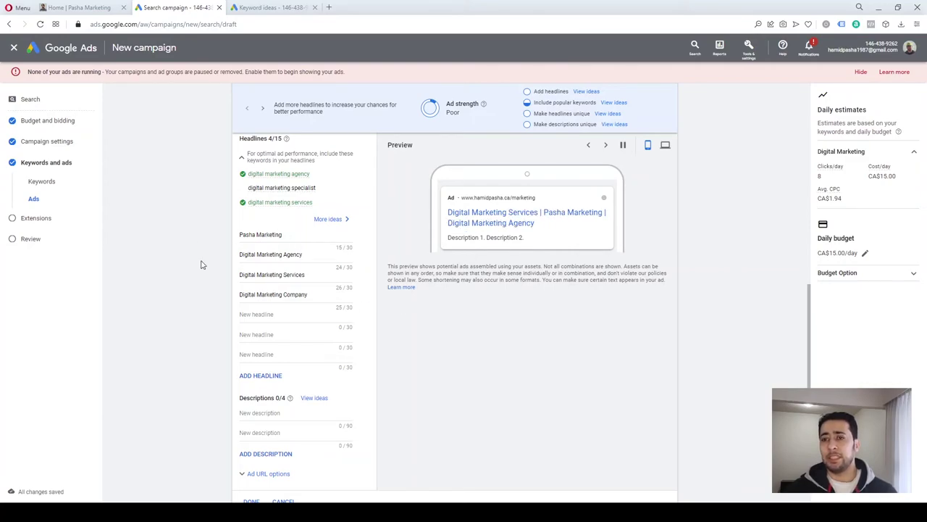
scroll(203, 263, "up", 1)
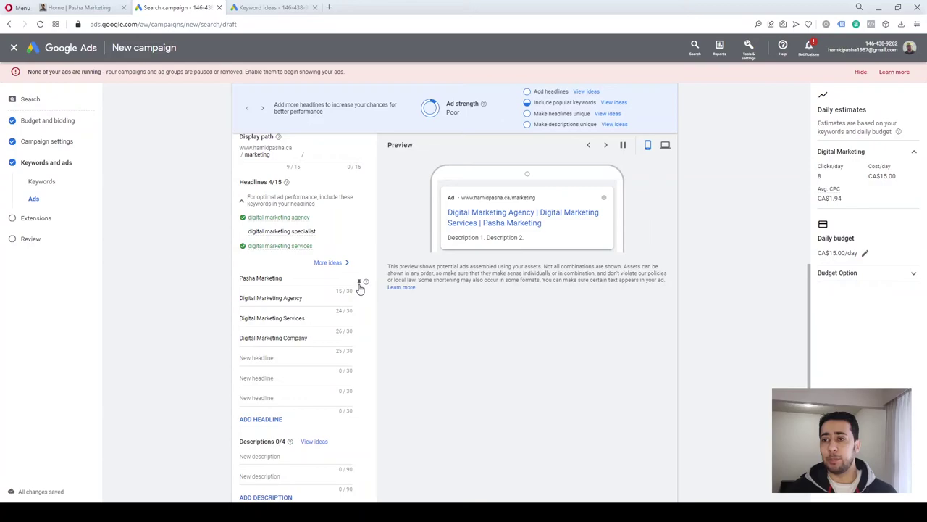
left_click(359, 283)
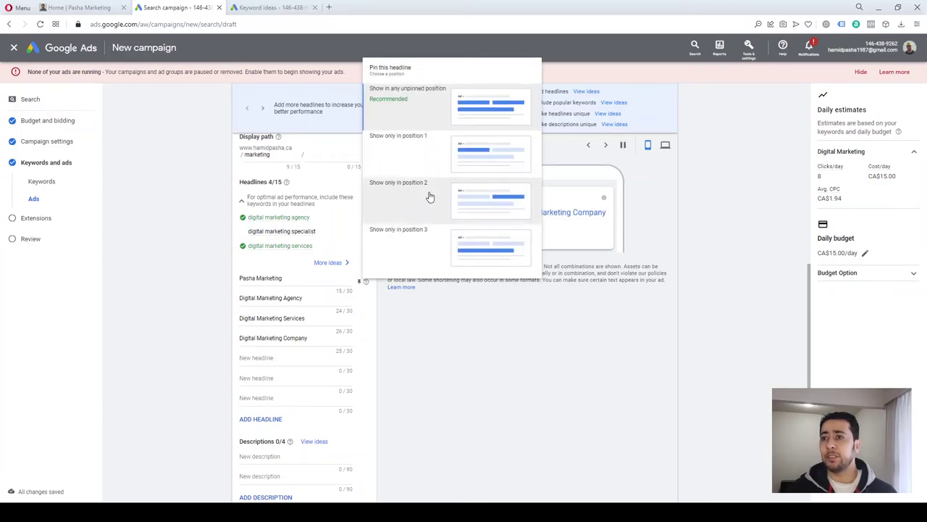
left_click(444, 154)
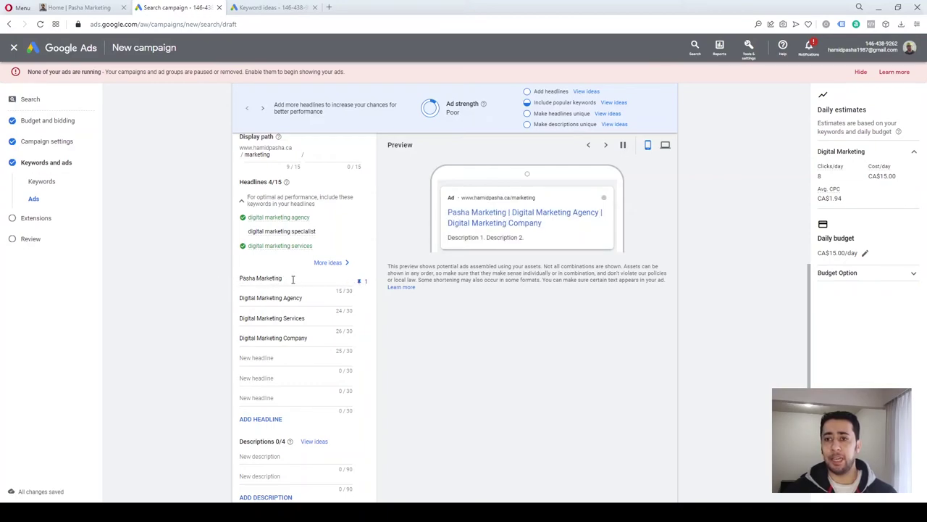
left_click_drag(447, 212, 506, 217)
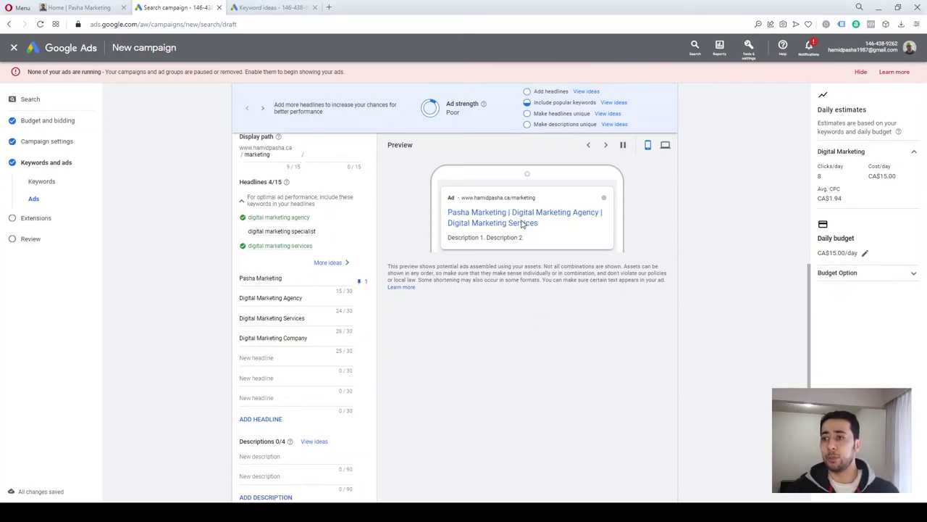
left_click_drag(516, 215, 450, 224)
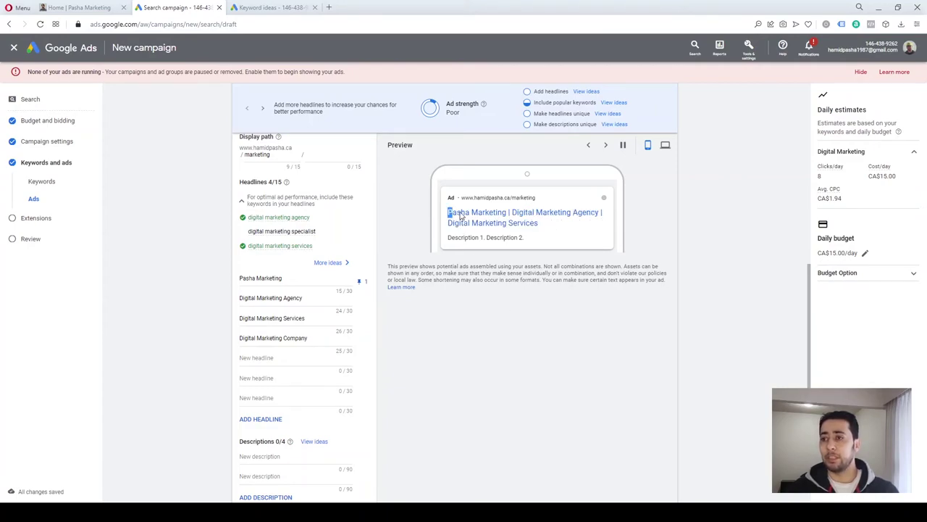
Add two more description fields to the ad, for four in total
scroll(484, 311, "up", 2)
scroll(486, 313, "down", 3)
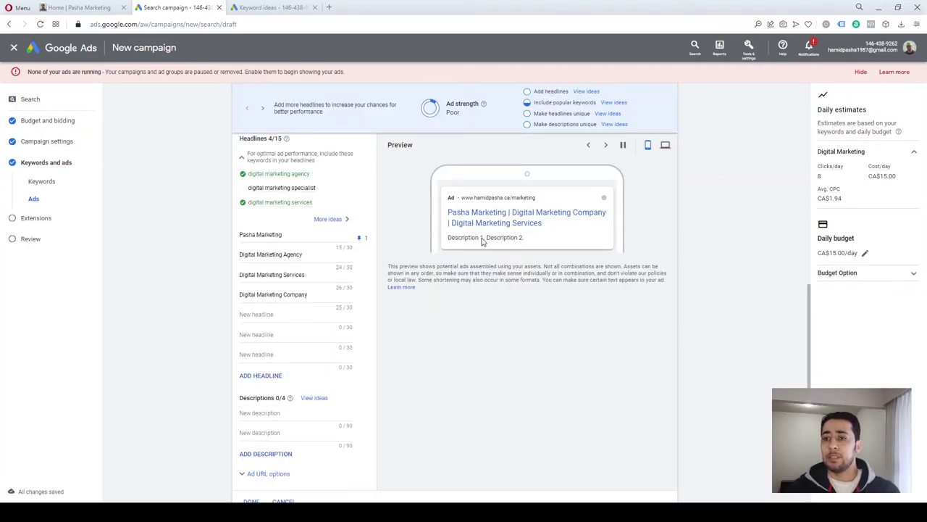
scroll(373, 335, "down", 1)
left_click(255, 401)
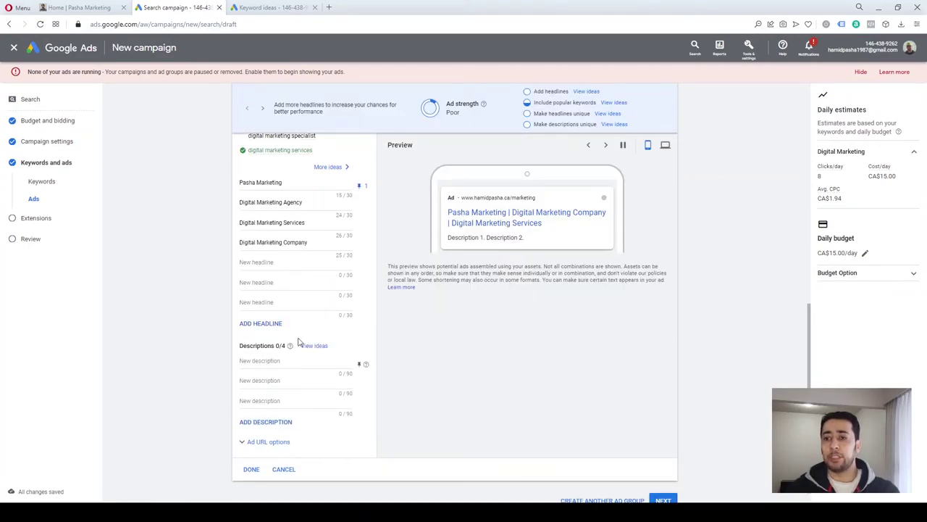
left_click(275, 421)
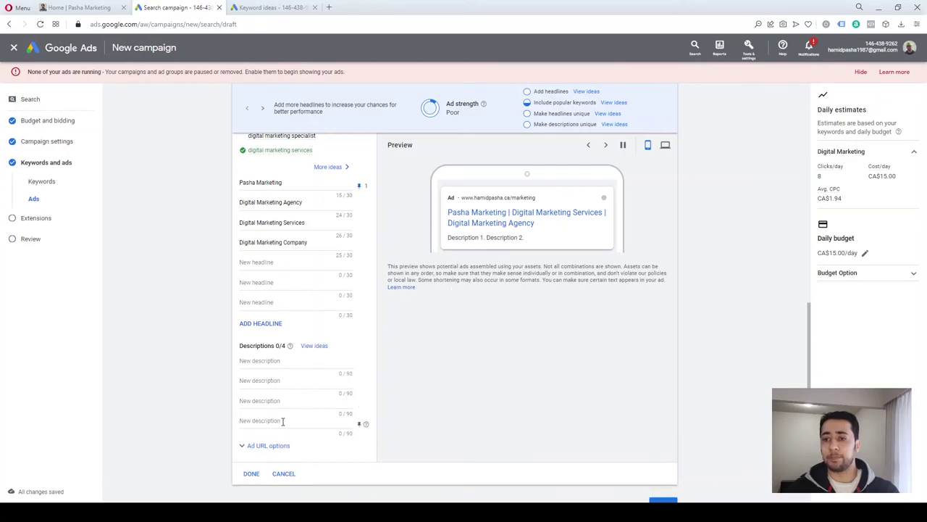
Enter "Increase Your Online Presence Using Our Full Service Marketing!" as the ad's first description
left_click(282, 360)
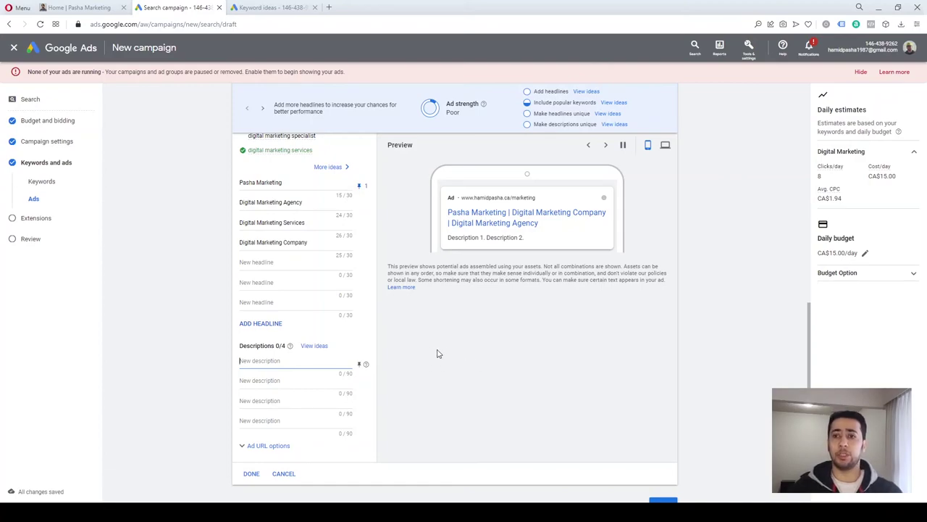
type("(")
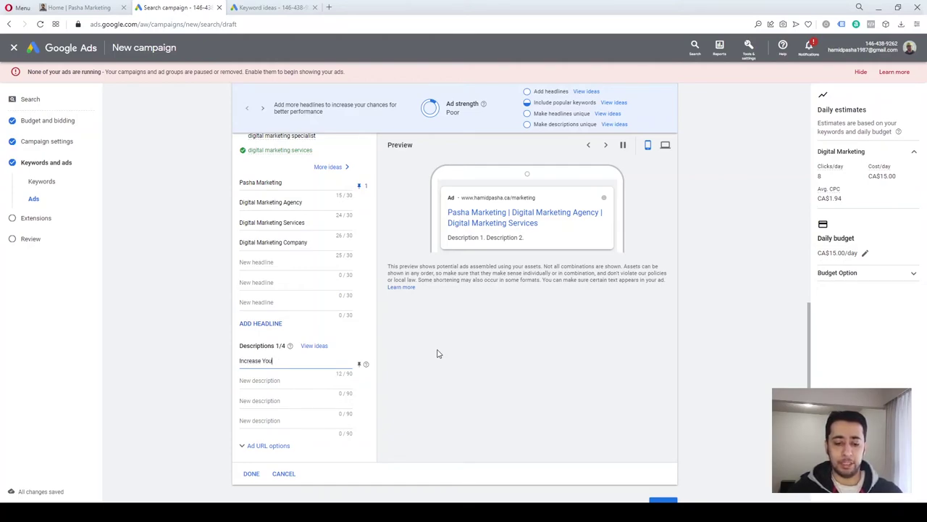
type("ne Presence Using Our Ful")
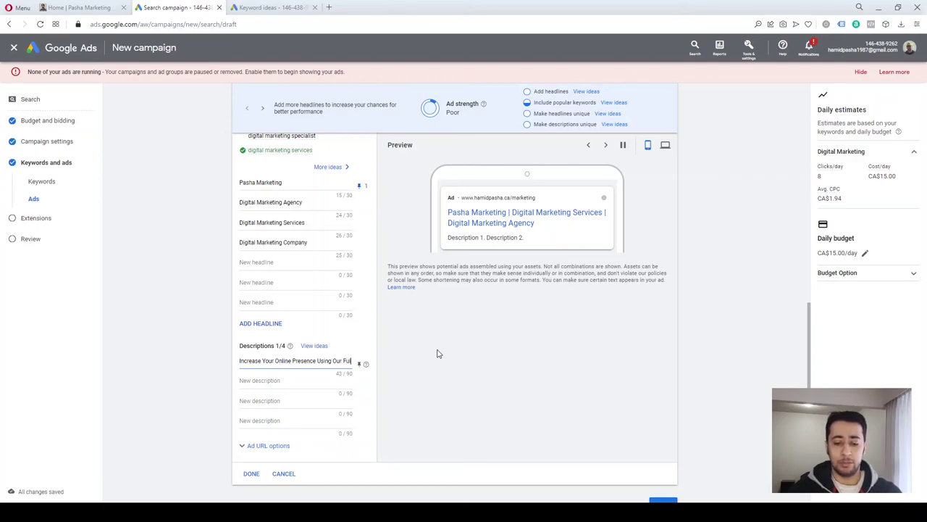
type("l Service M")
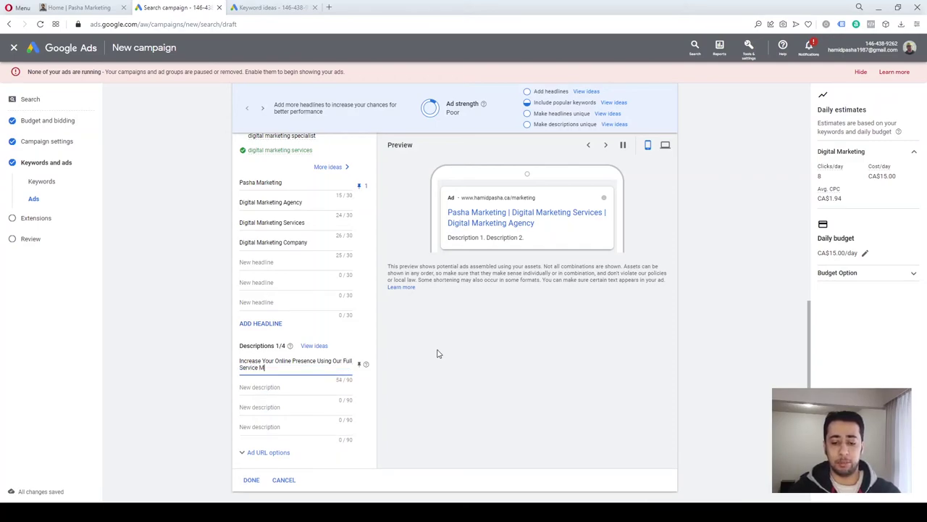
type("arketing!")
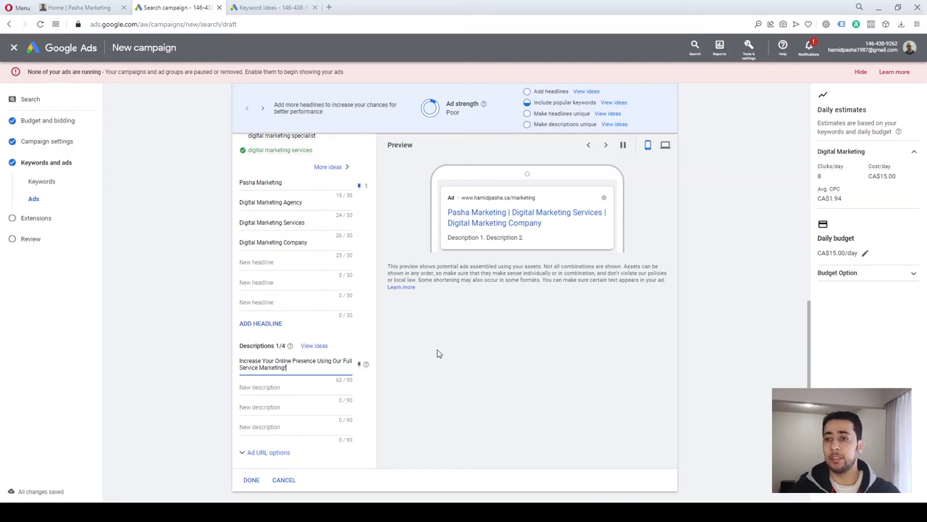
Enter "Your Number One Trusted Partner in Digital Marketing Strategies" as the ad's second description, fixing its typing errors
left_click(313, 384)
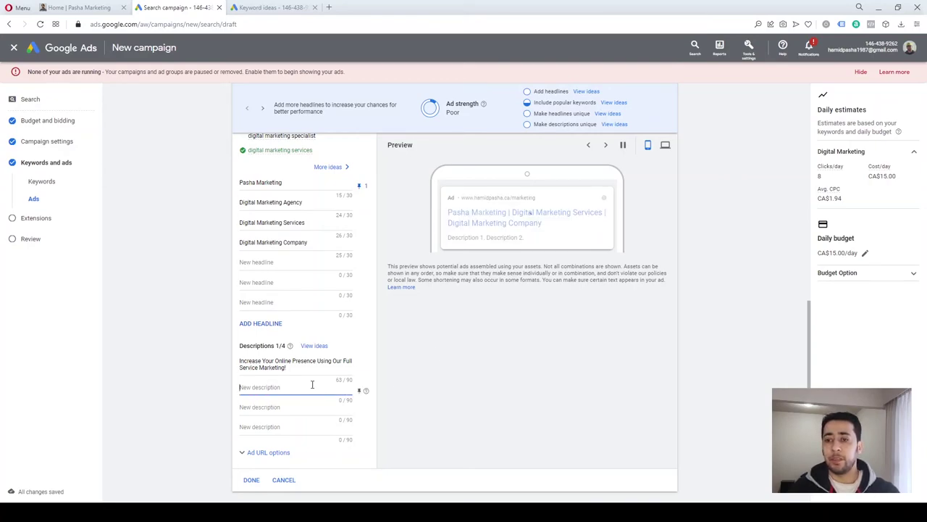
type("Your Number One Trus")
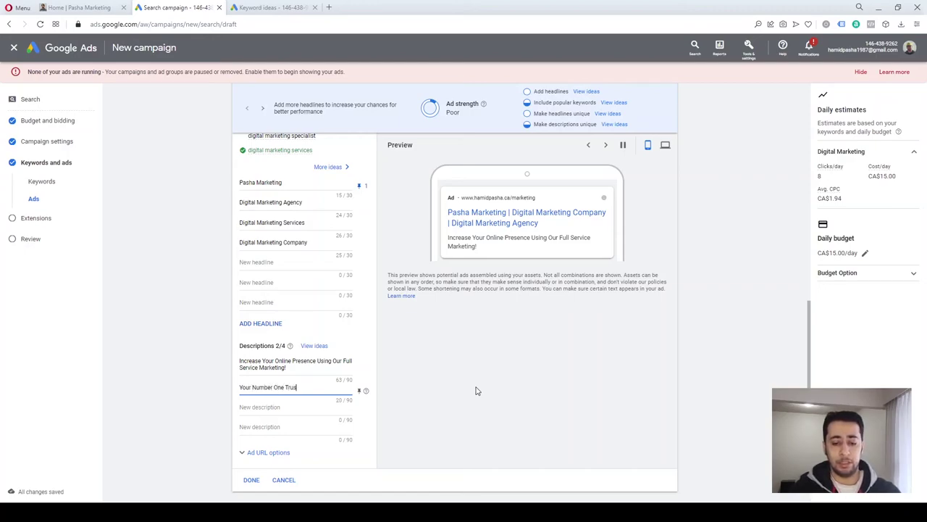
type("ted Partner")
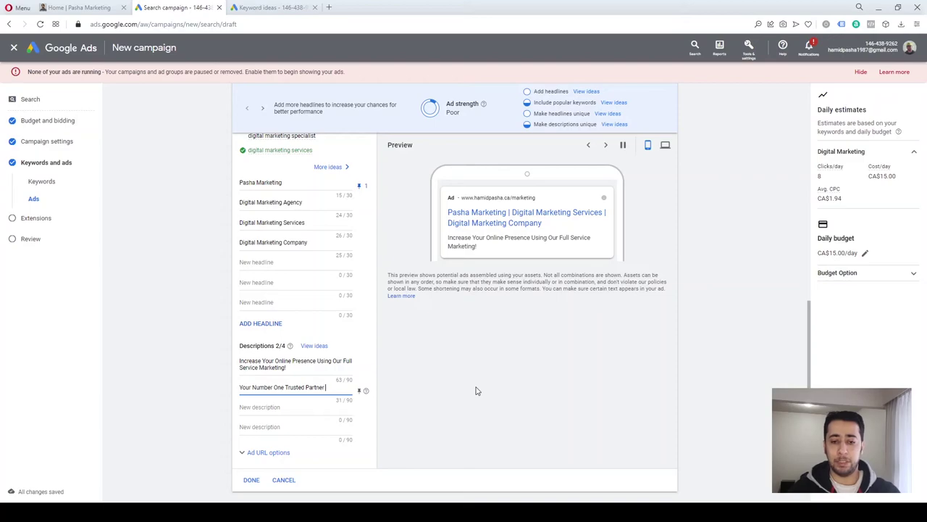
type(" in Digital")
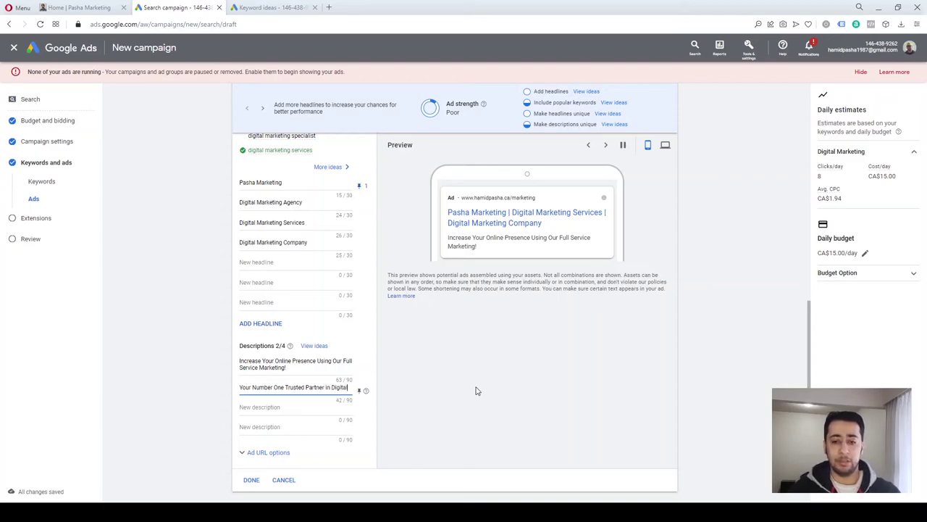
type(" MArketing")
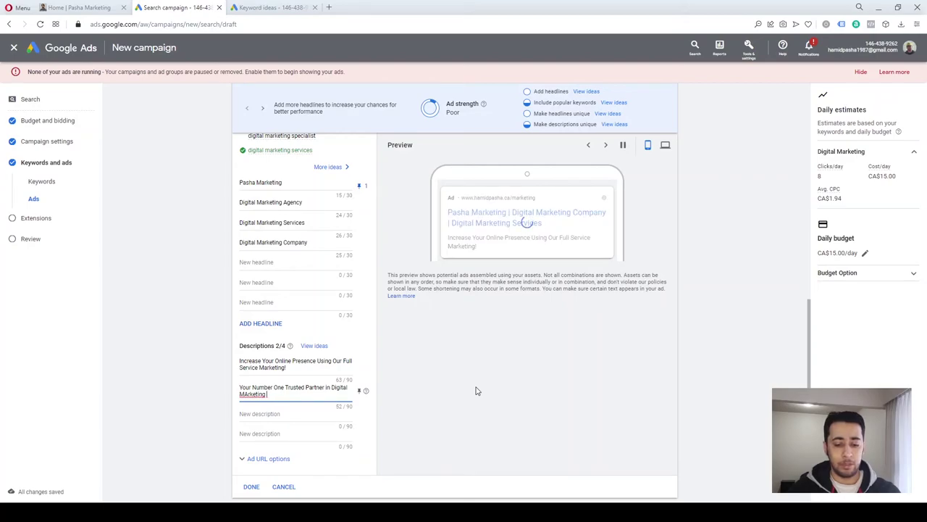
type(" Sgtra")
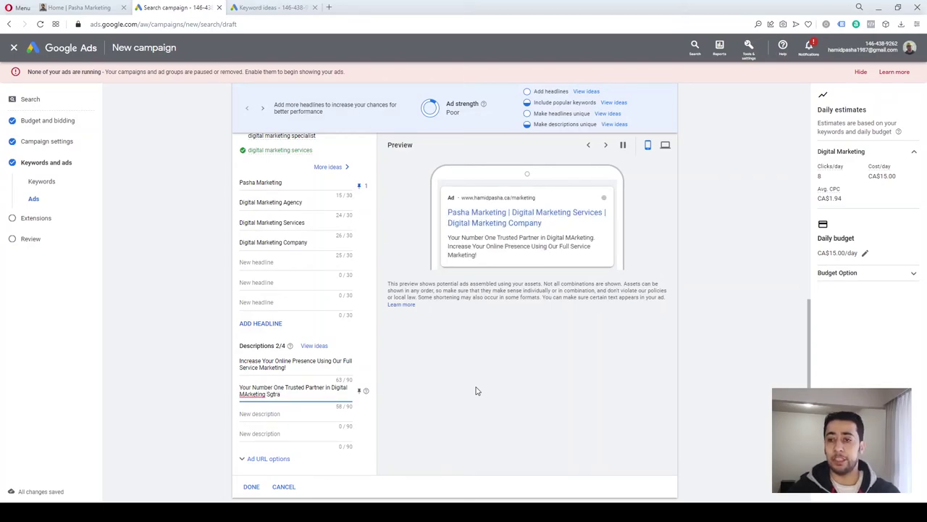
key("BackSpace")
key("BackSpace")
key("BackSpace")
key("BackSpace")
key("BackSpace")
key("BackSpace")
key("BackSpace")
key("BackSpace")
key("BackSpace")
key("BackSpace")
key("BackSpace")
key("BackSpace")
key("BackSpace")
key("BackSpace")
key("BackSpace")
key("BackSpace")
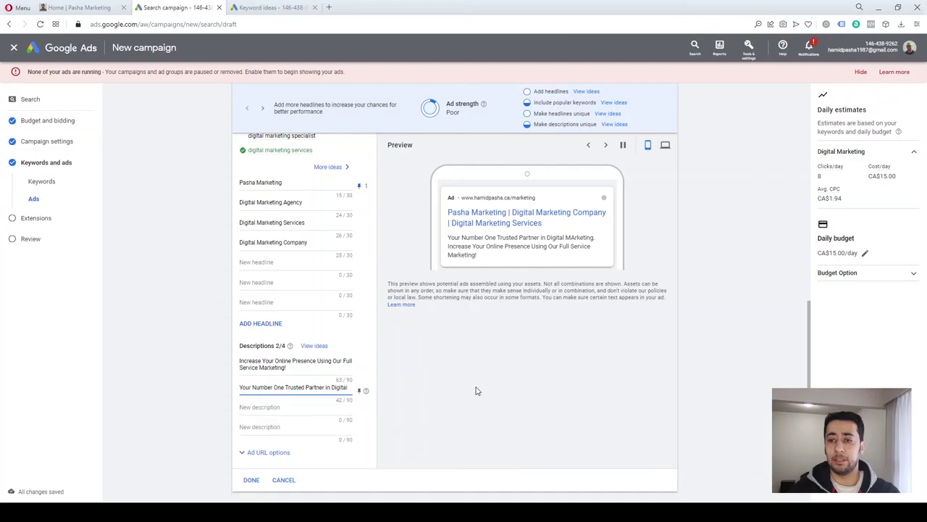
type("Marketing Strategies")
left_click(489, 390)
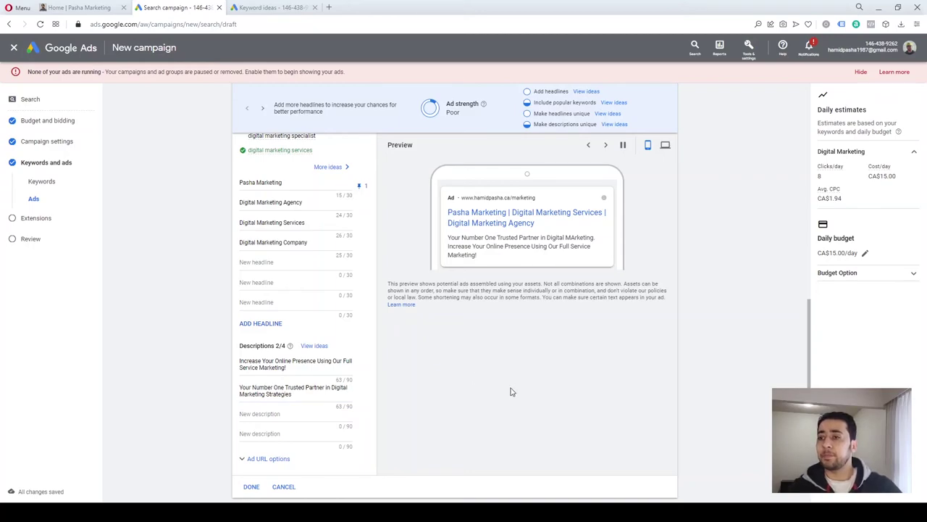
Examine the pin positions offered for the first description, leaving it unpinned
scroll(509, 387, "down", 1)
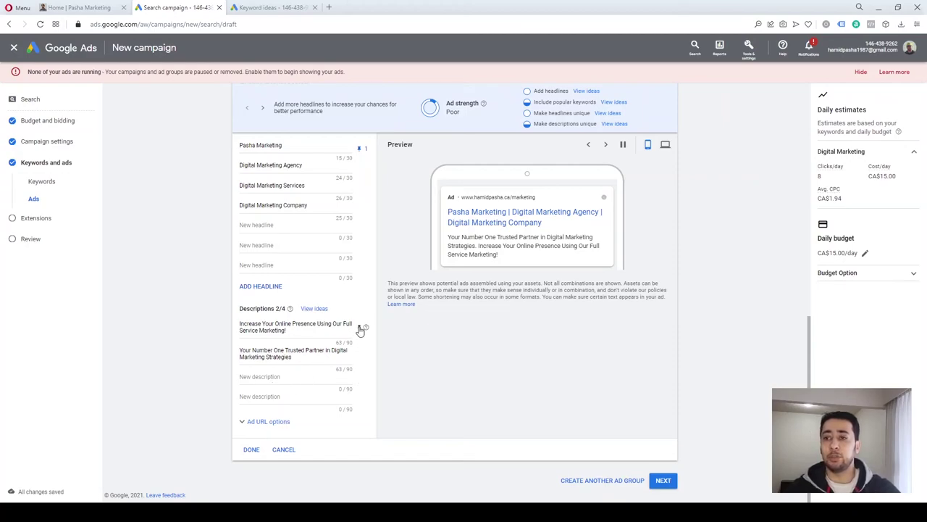
left_click(359, 328)
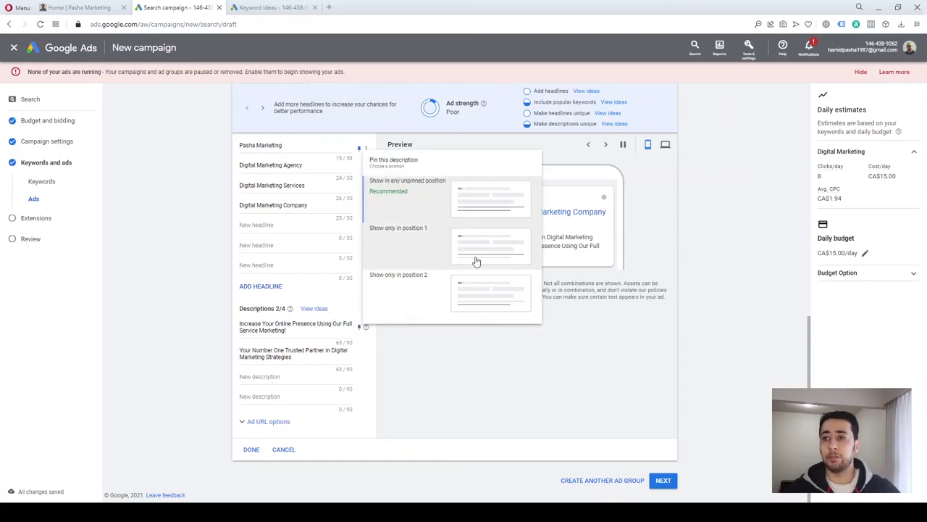
left_click(445, 371)
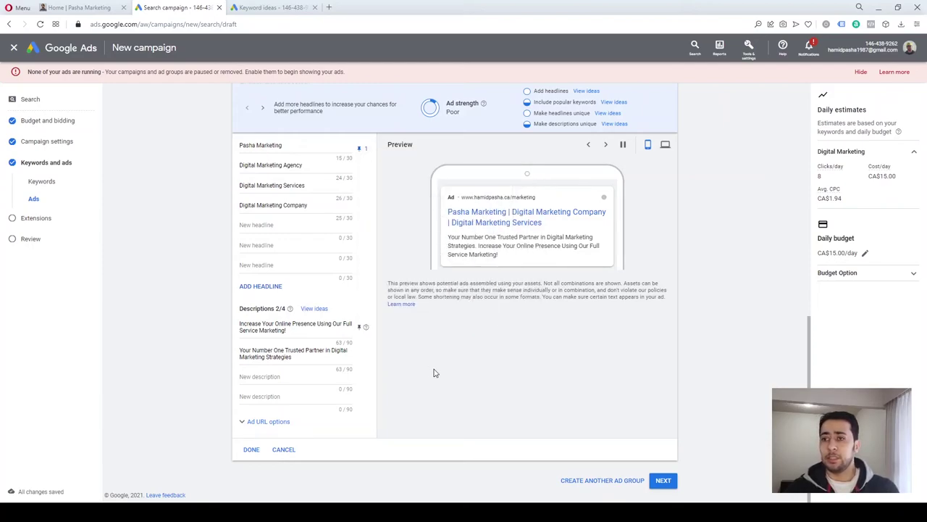
Expand the ad's URL options and examine the tracking template, final URL suffix and custom parameter fields
left_click(273, 426)
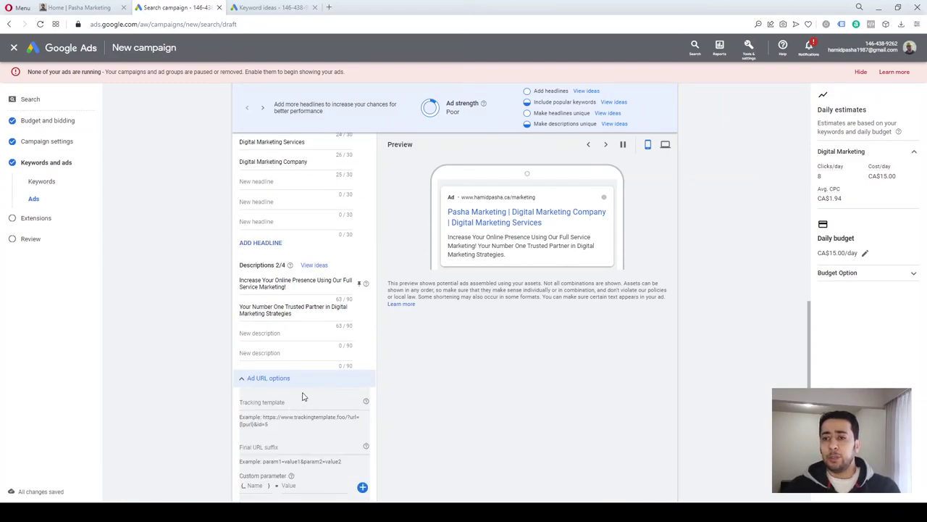
scroll(351, 394, "down", 1)
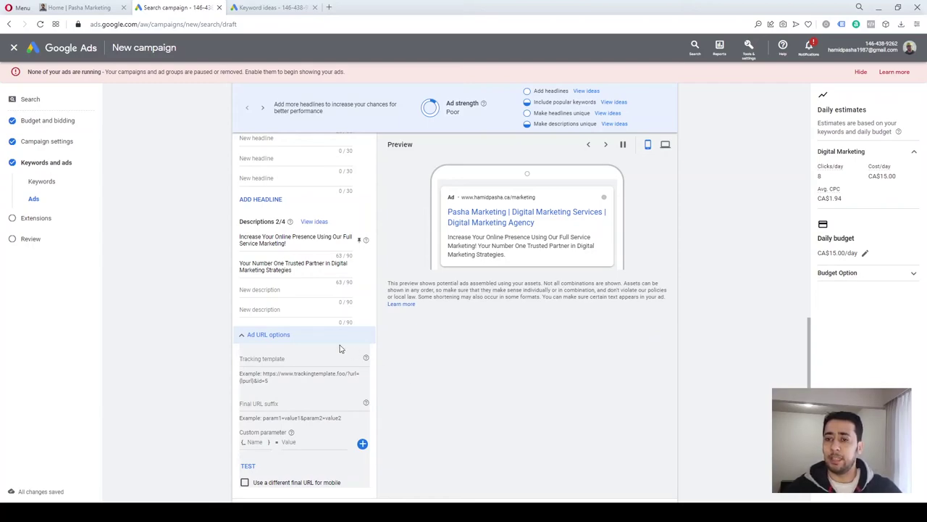
Collapse the ad URL options and review how the Digital Marketing ad group's name, keywords and ad headlines fit together
left_click(244, 337)
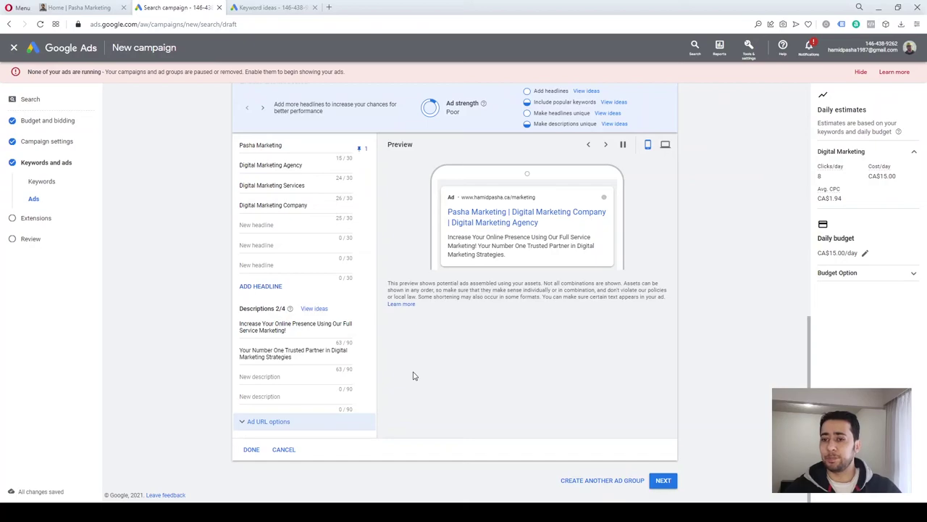
scroll(445, 390, "up", 3)
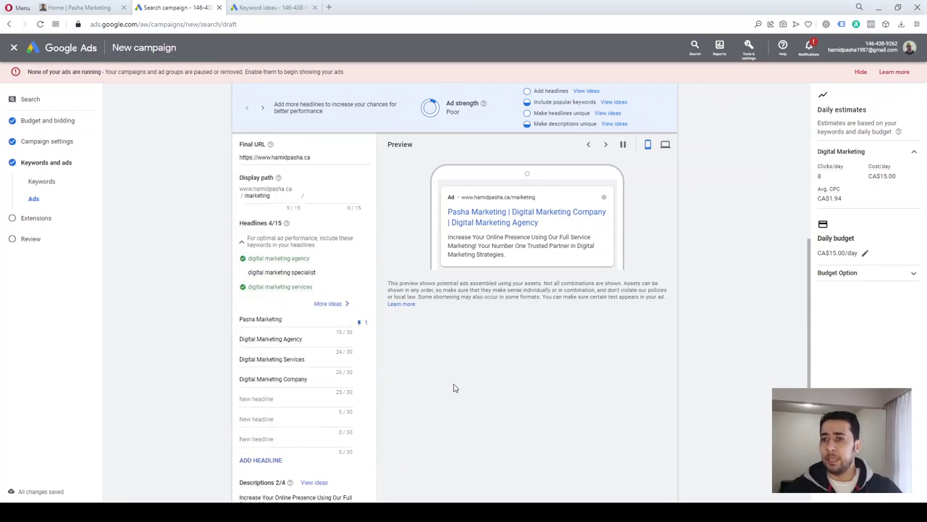
scroll(454, 388, "up", 3)
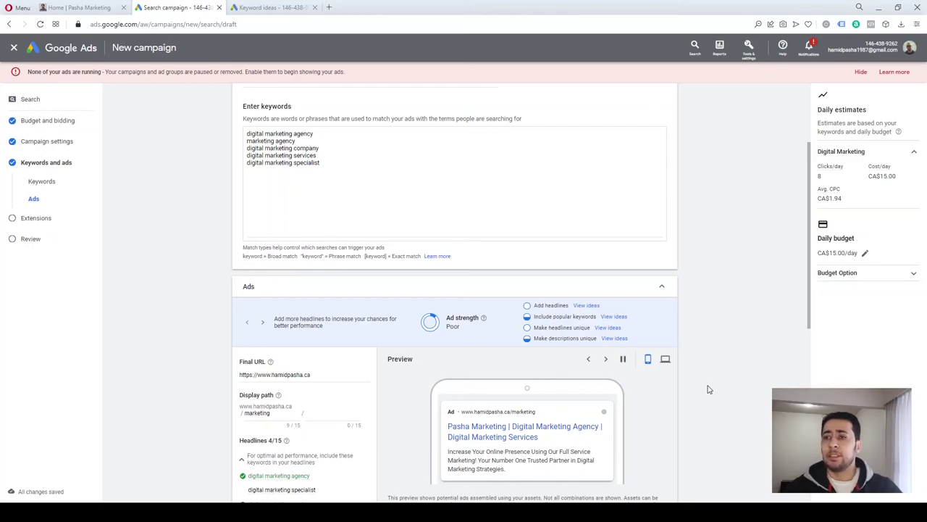
scroll(709, 390, "down", 2)
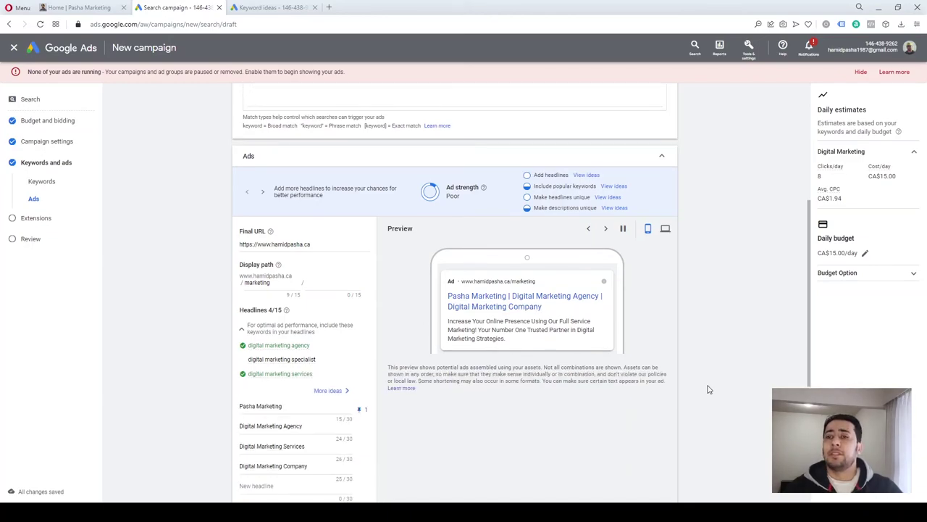
scroll(471, 348, "up", 1)
scroll(477, 352, "up", 3)
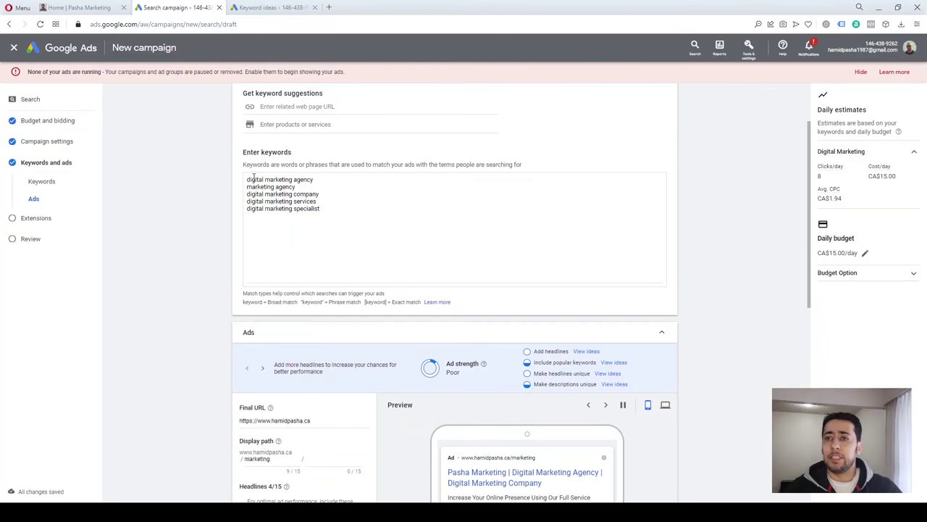
scroll(405, 324, "up", 1)
scroll(250, 96, "up", 1)
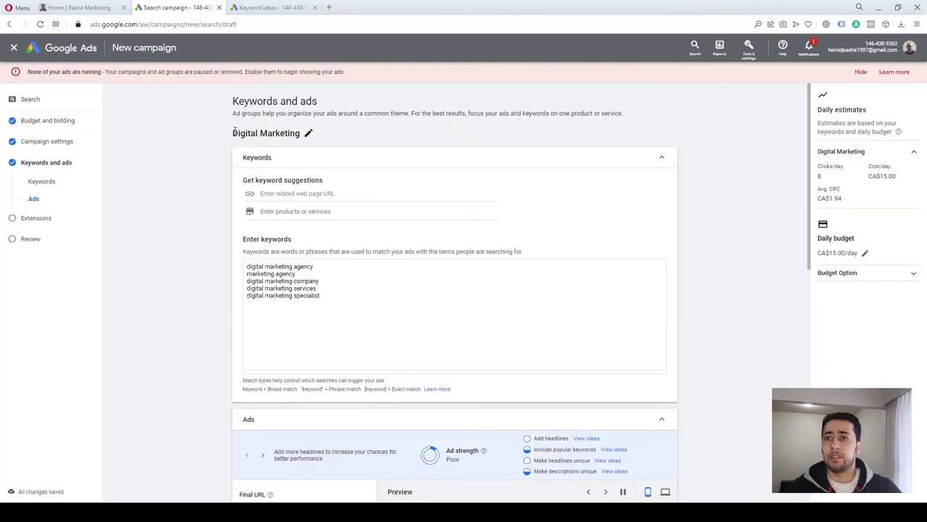
left_click_drag(234, 132, 302, 134)
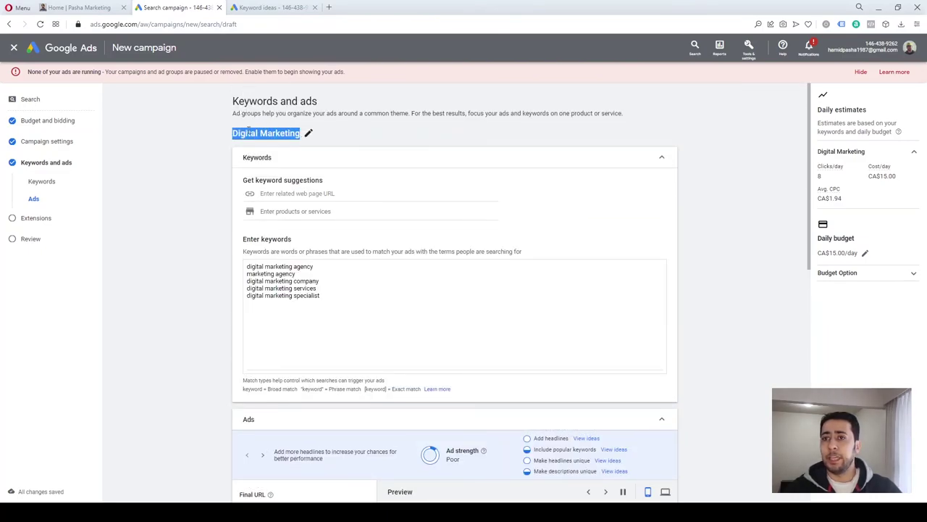
left_click_drag(330, 303, 247, 267)
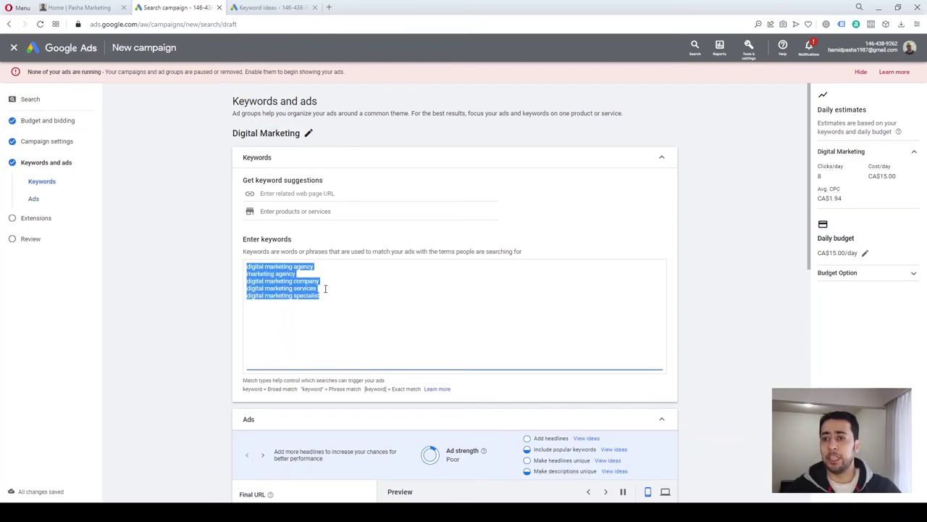
left_click_drag(326, 296, 252, 265)
left_click(203, 293)
Finish the keywords and ads stage with this single ad group and continue to the campaign's extensions
scroll(374, 341, "down", 5)
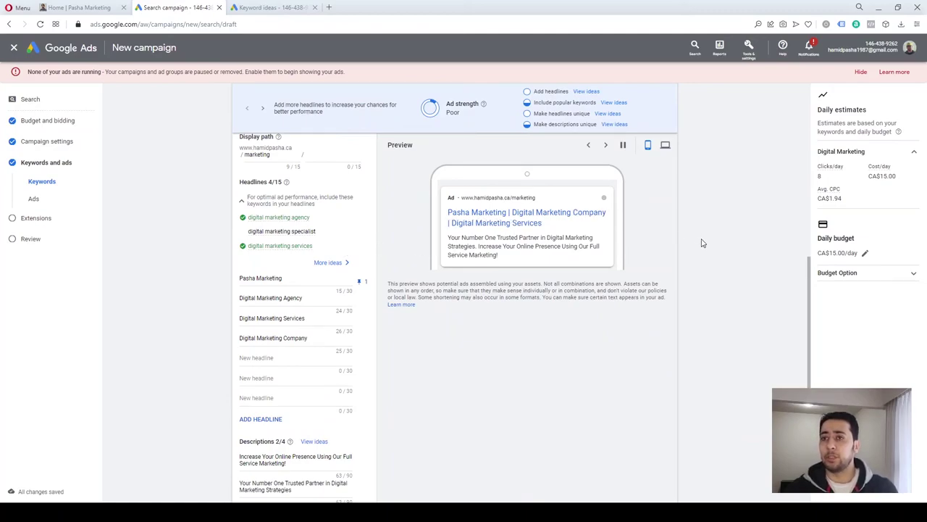
scroll(702, 243, "down", 2)
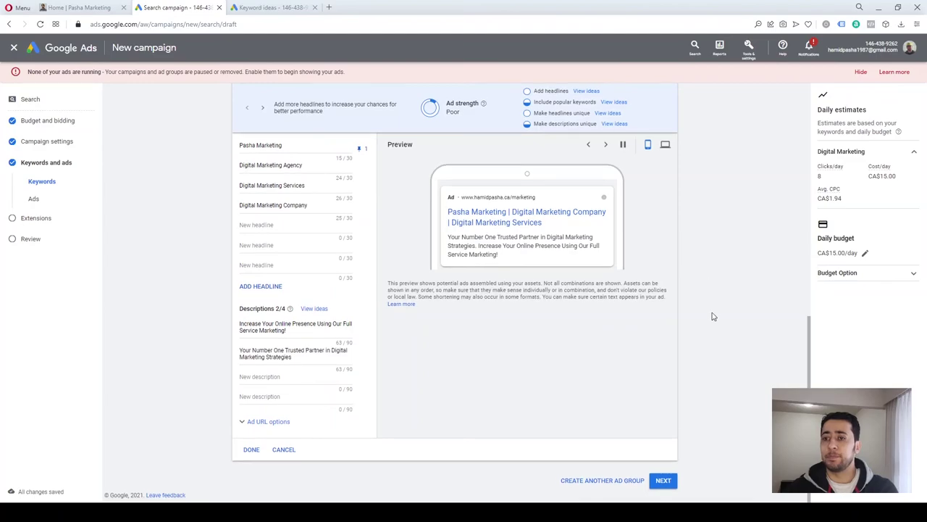
left_click(663, 481)
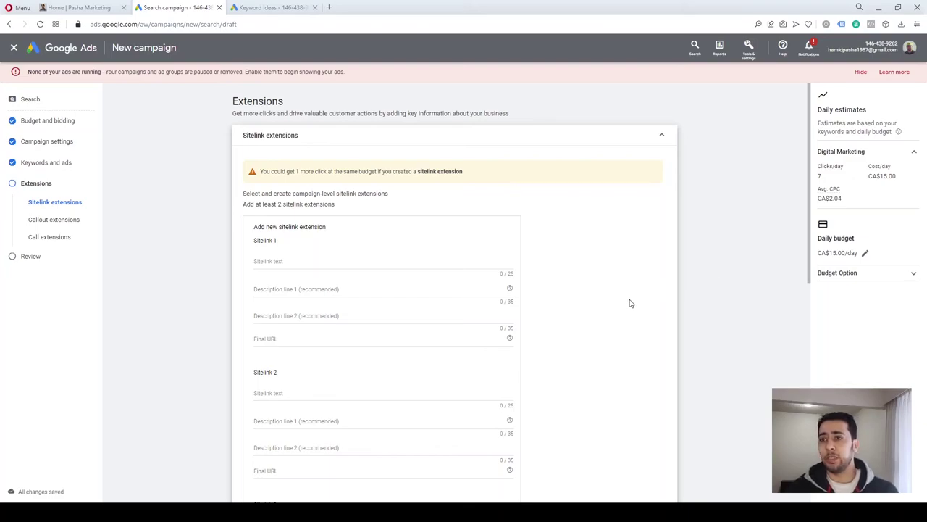
Search Google for "commercial real estate software" in a new browser tab and examine the sponsored results
left_click(329, 7)
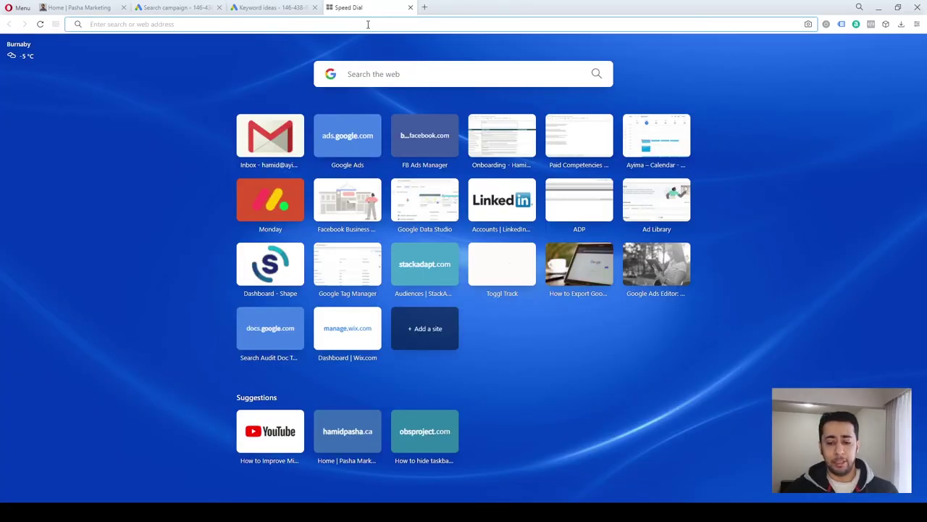
type("commercial real estate software")
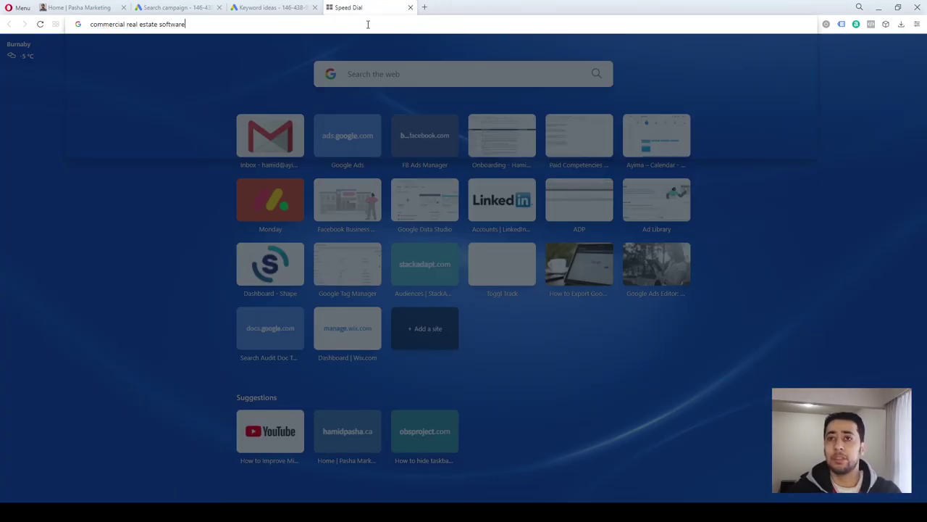
key("Return")
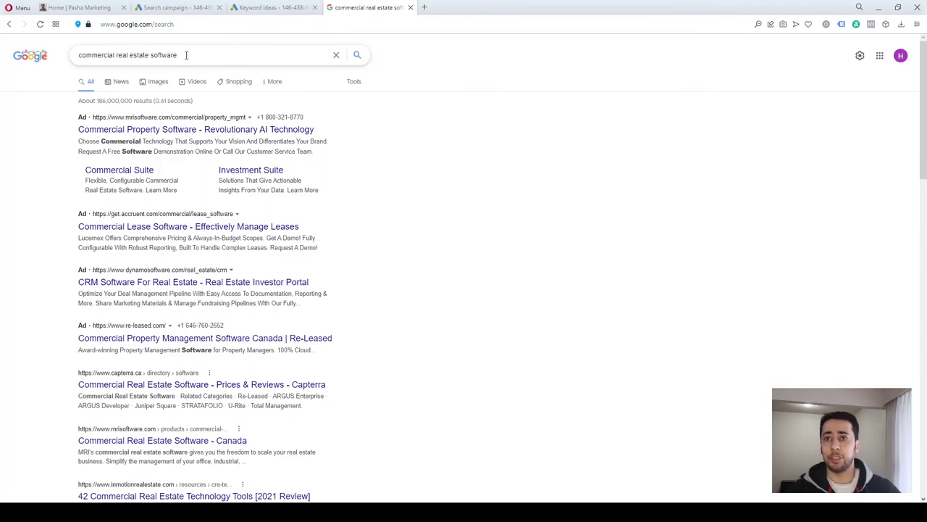
left_click_drag(69, 118, 348, 356)
left_click(484, 363)
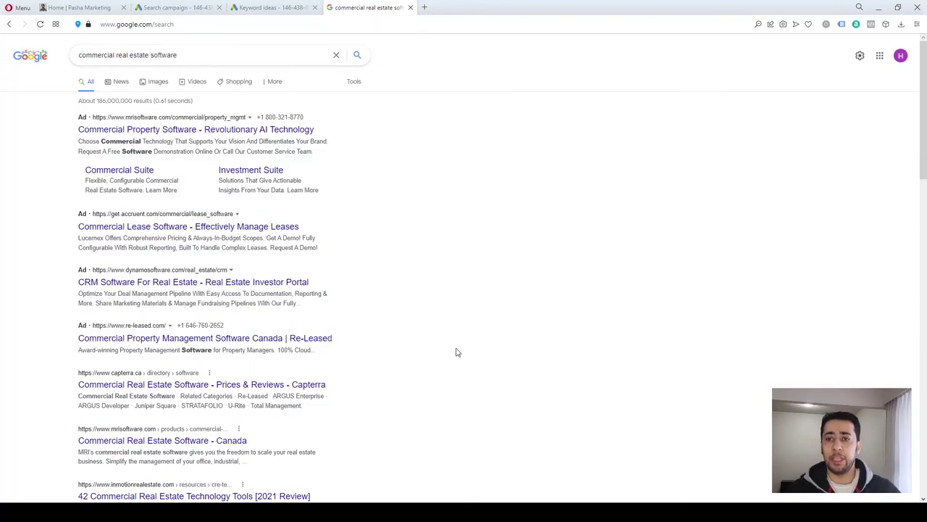
Examine the ad labels on the sponsored results, and the headline and description of the first ad
left_click_drag(64, 114, 84, 121)
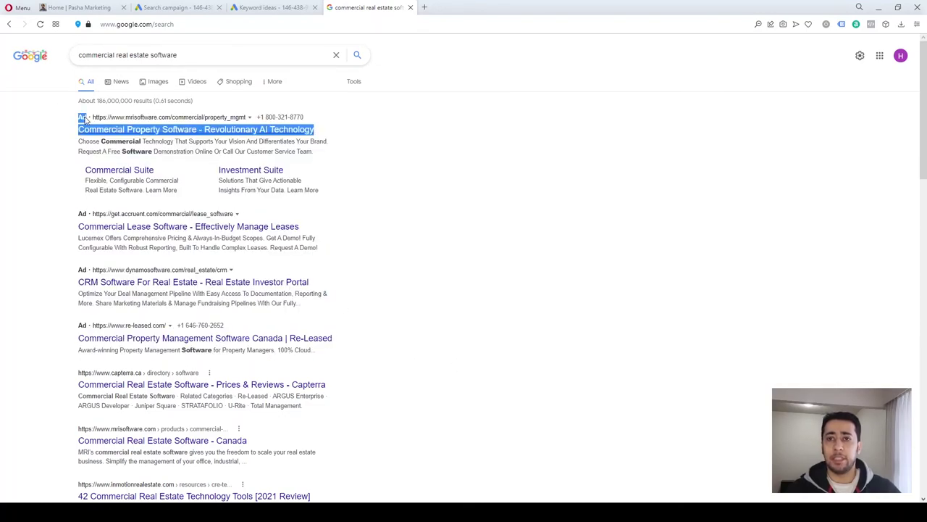
left_click_drag(71, 217, 85, 226)
left_click(70, 221)
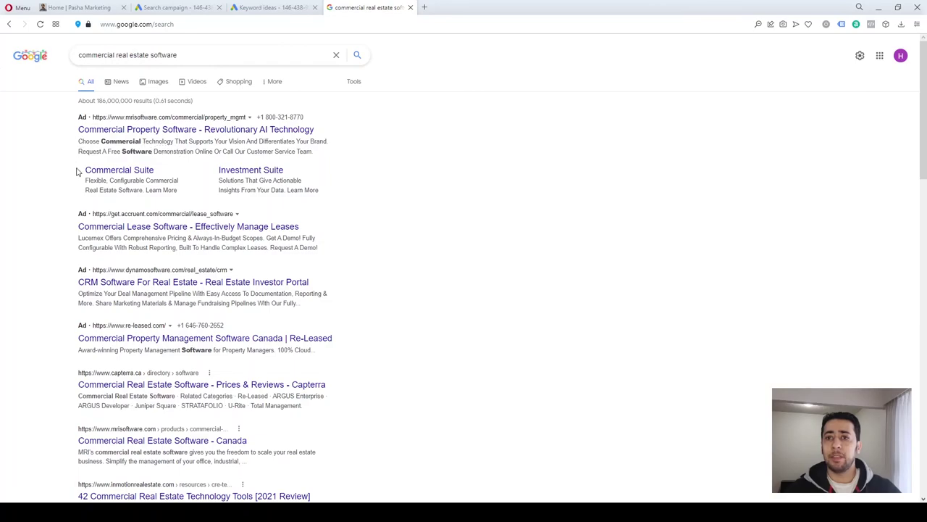
left_click_drag(76, 129, 315, 138)
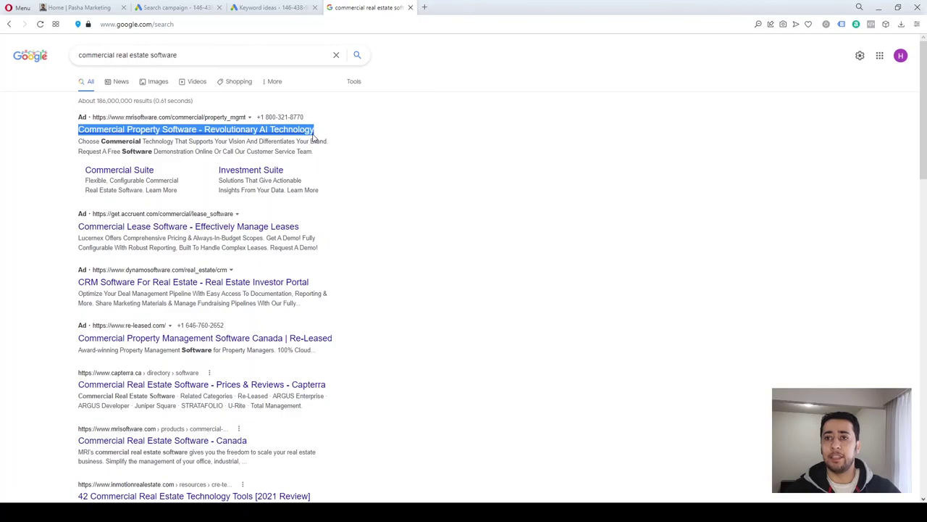
triple_click(315, 141)
left_click(436, 170)
left_click_drag(80, 142, 330, 149)
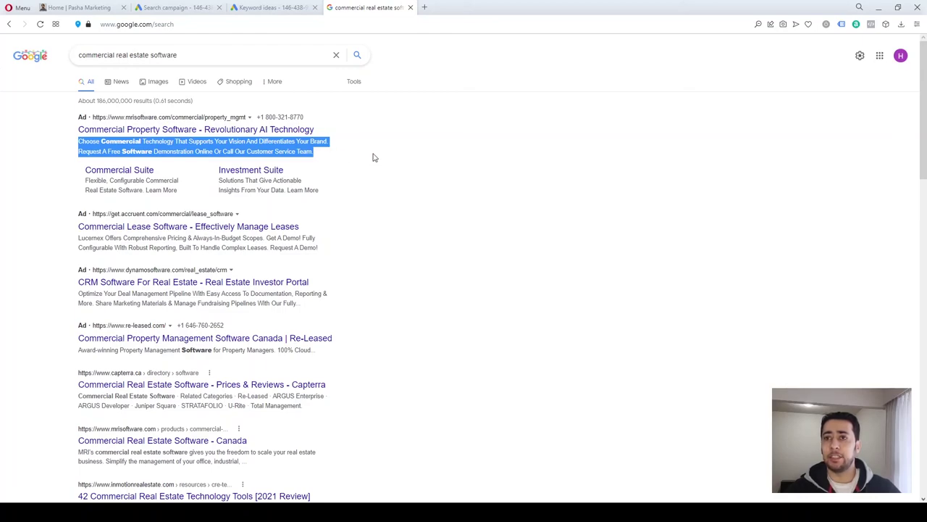
left_click(436, 165)
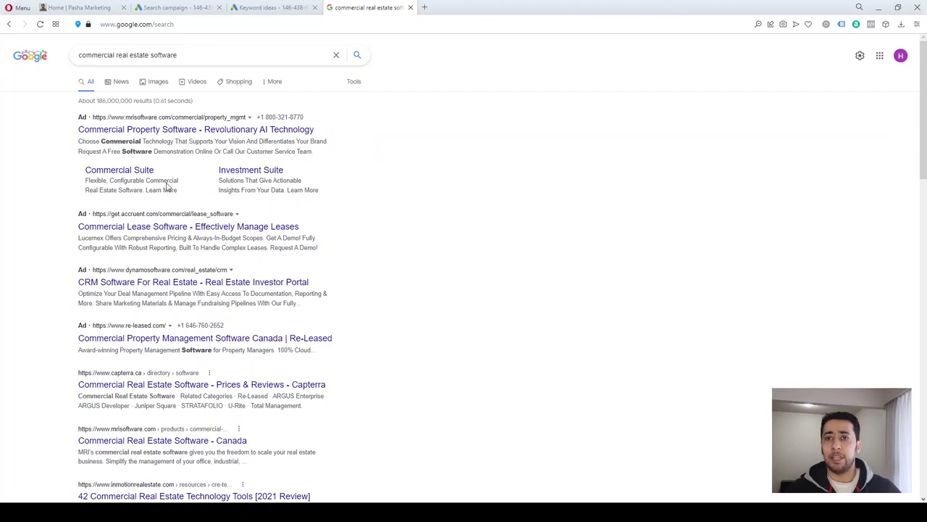
Examine the first ad's Commercial Suite and Investment Suite sitelinks as examples of sitelink titles and descriptions
left_click_drag(74, 169, 180, 194)
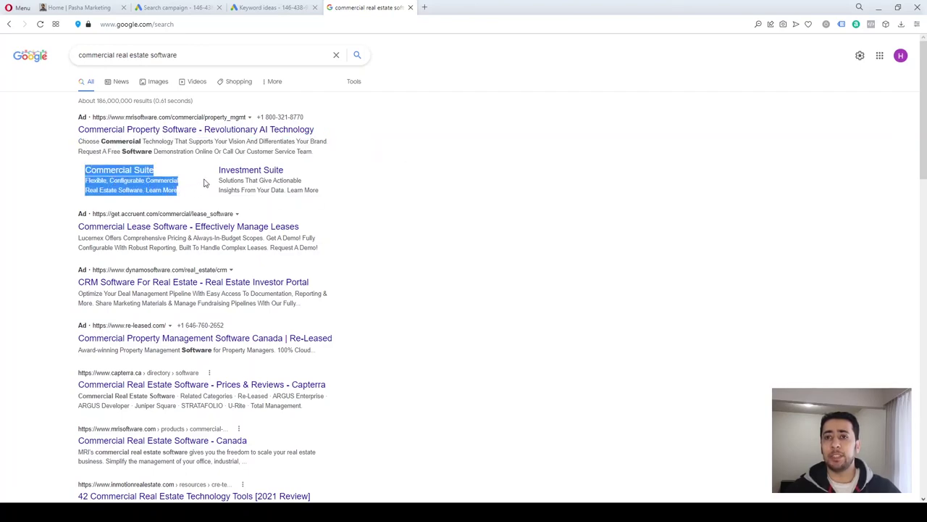
left_click_drag(335, 198, 220, 170)
left_click(353, 193)
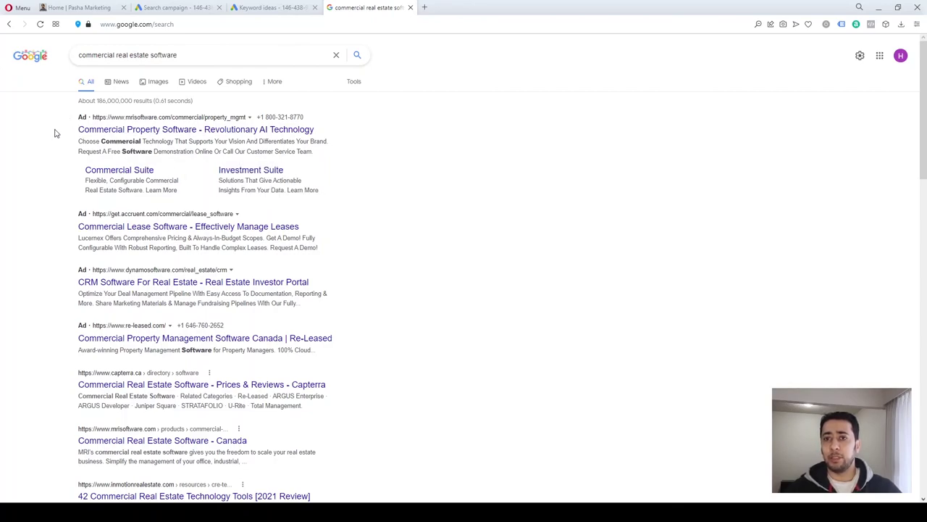
left_click_drag(82, 177, 155, 175)
left_click(84, 183)
left_click_drag(84, 183, 149, 185)
left_click(76, 190)
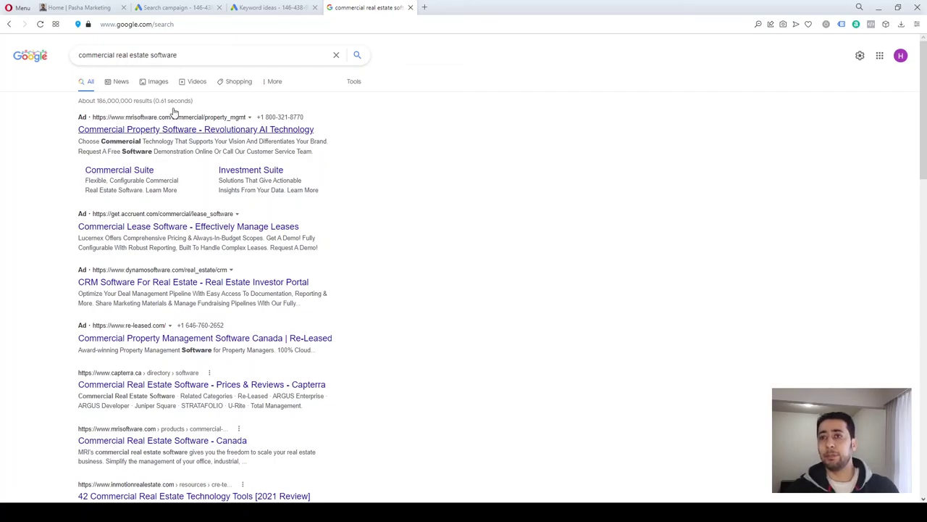
Return to the campaign draft and expand the additional extension types to examine what can be added
left_click(250, 9)
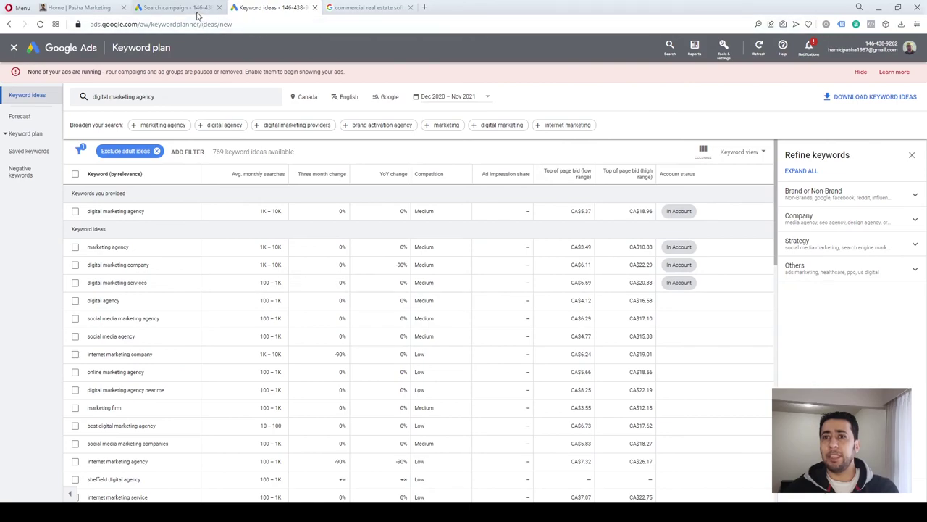
left_click(197, 8)
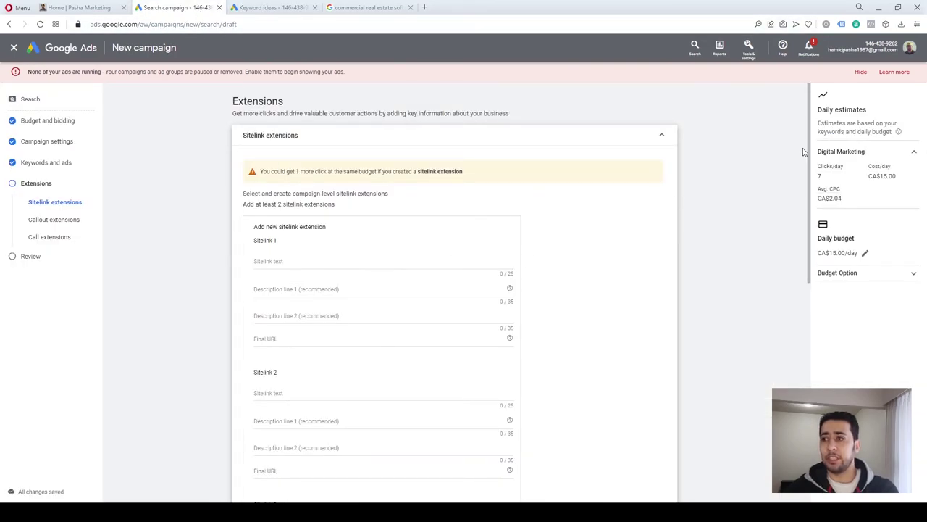
left_click_drag(810, 151, 658, 333)
scroll(483, 346, "down", 1)
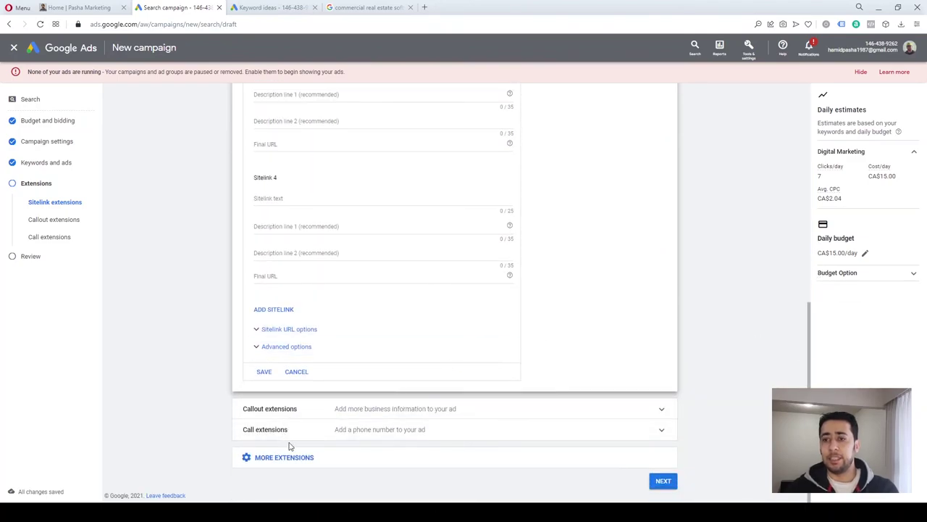
left_click(305, 458)
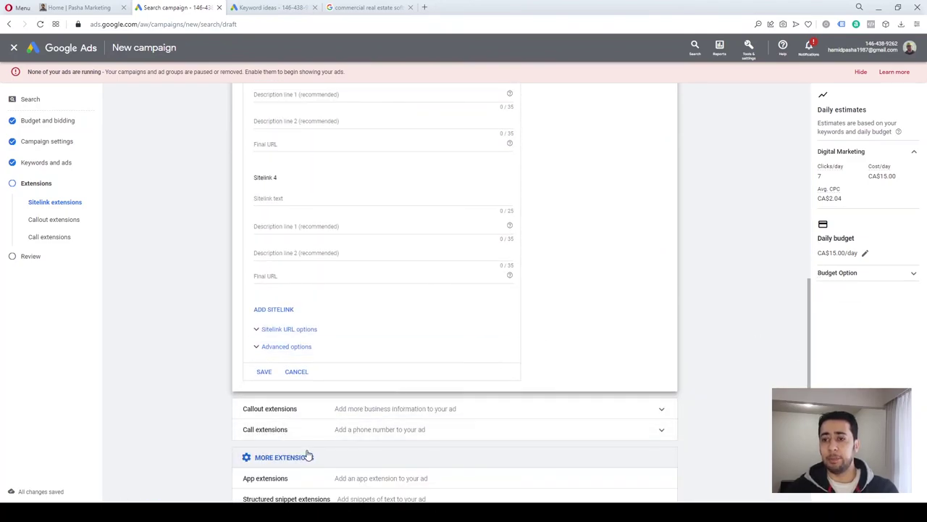
scroll(313, 451, "down", 2)
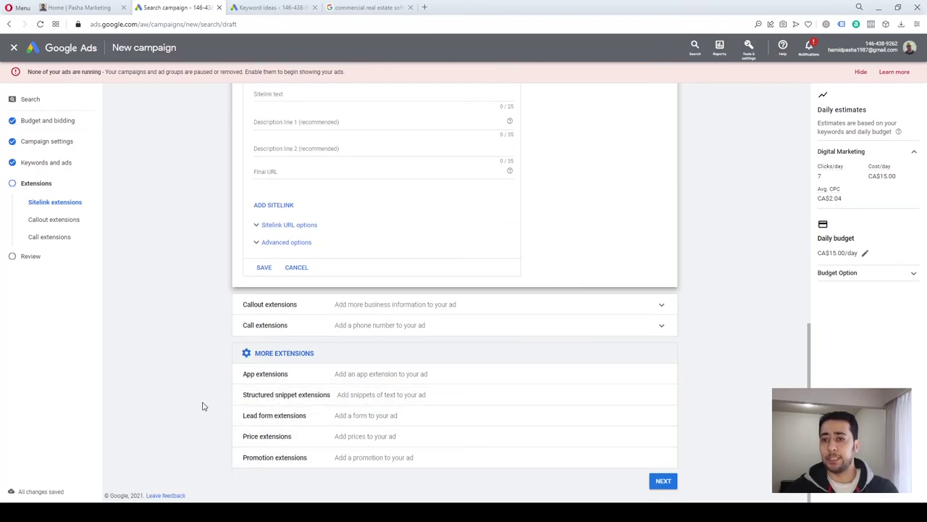
Leave all extensions unset, collapse the sitelink section and proceed to the campaign review
scroll(203, 406, "up", 3)
scroll(203, 405, "up", 5)
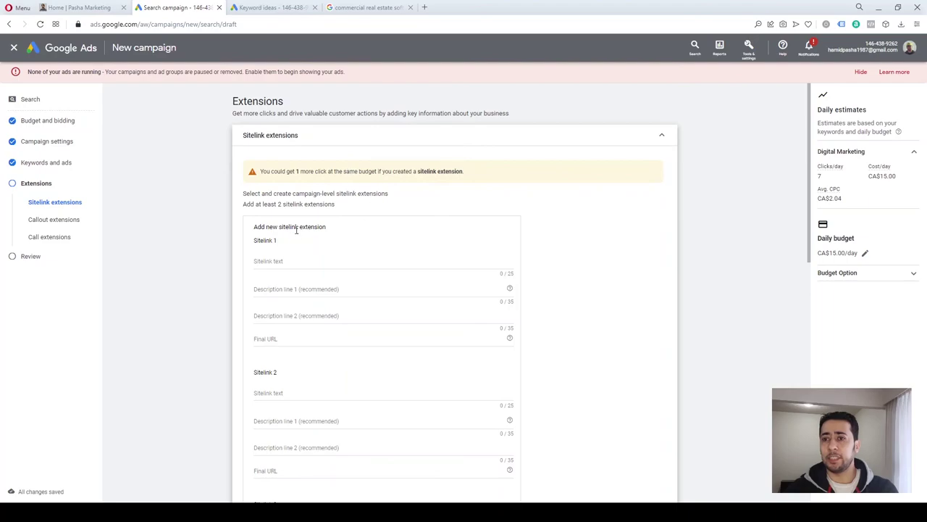
scroll(550, 289, "down", 5)
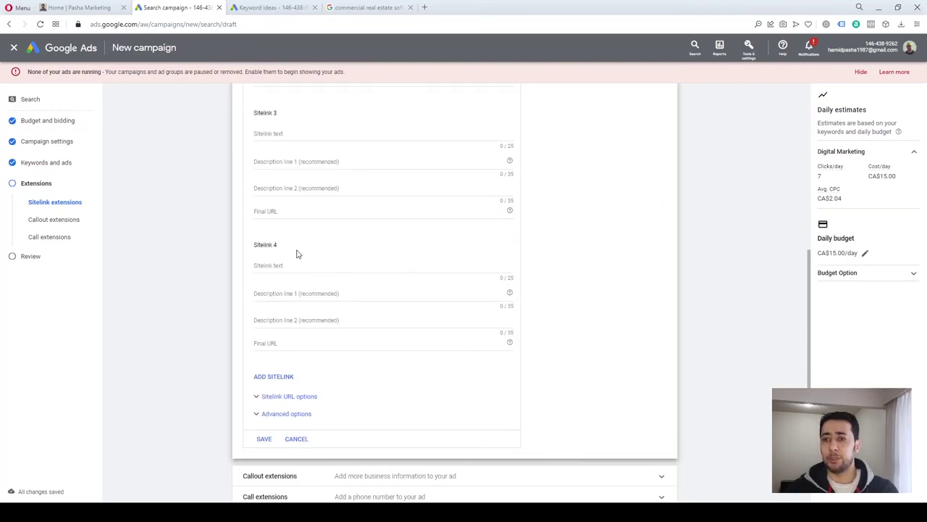
scroll(524, 302, "up", 1)
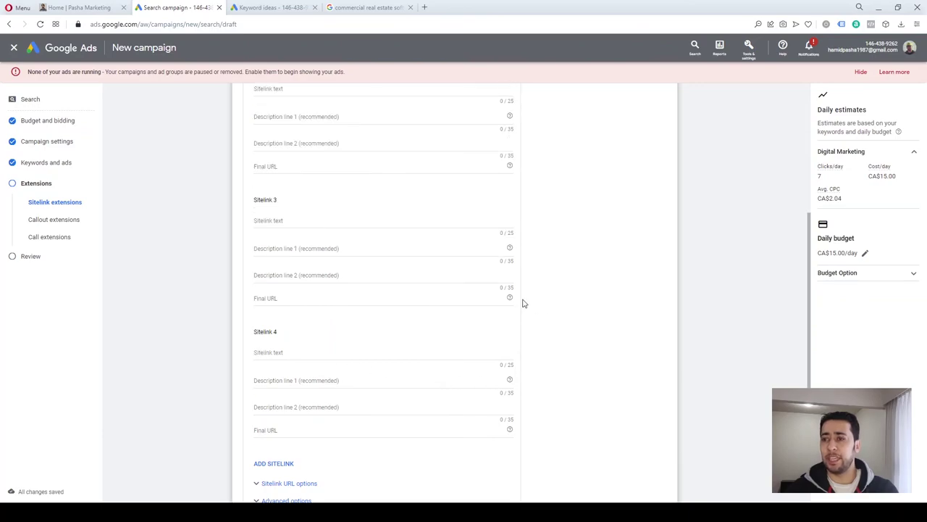
scroll(534, 304, "down", 1)
scroll(536, 310, "up", 5)
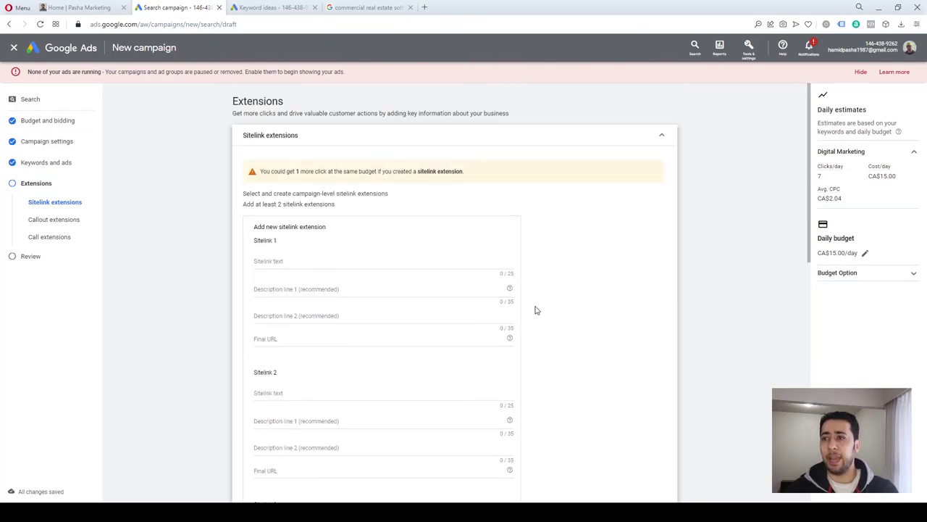
left_click(663, 136)
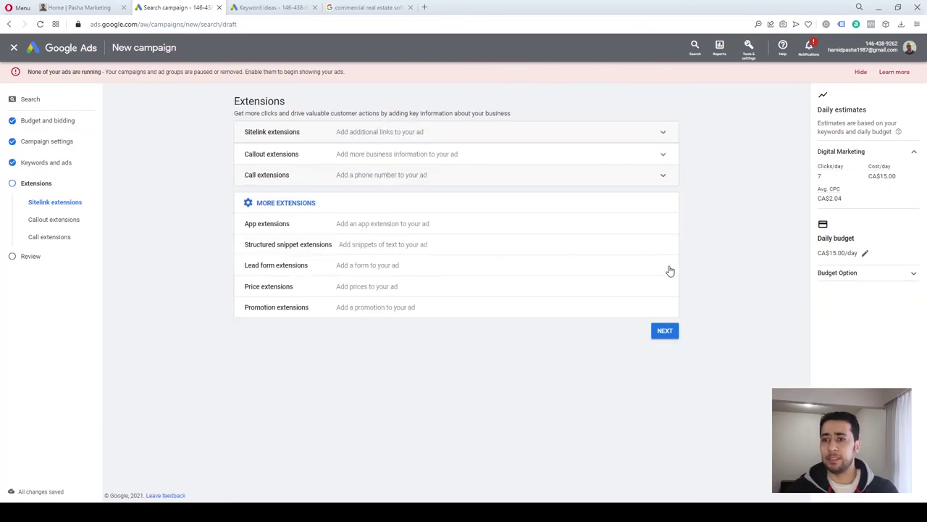
left_click(665, 331)
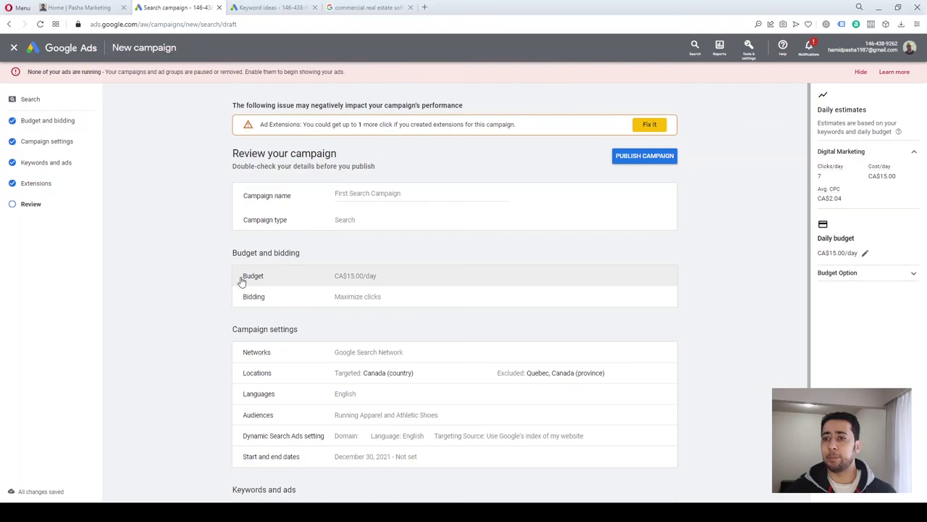
Publish First Search Campaign and check its status in the list of all campaigns
scroll(184, 321, "down", 2)
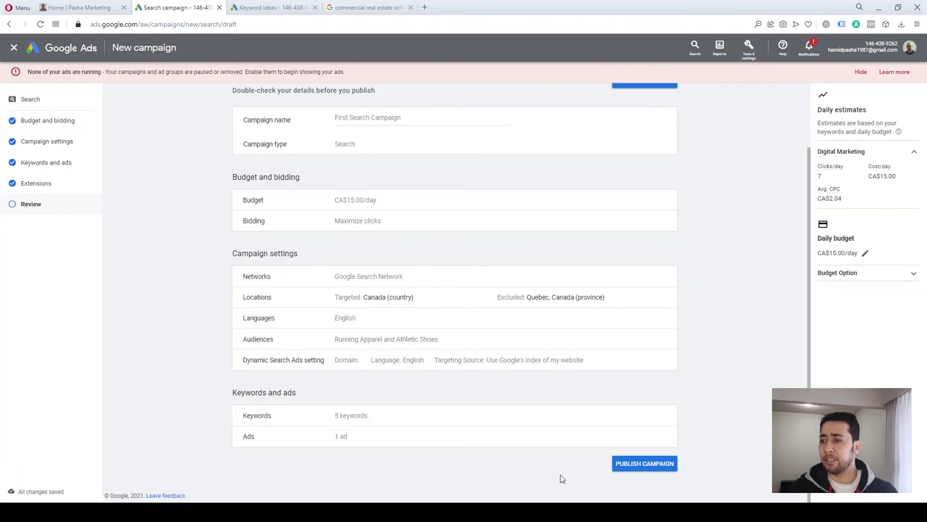
left_click(654, 465)
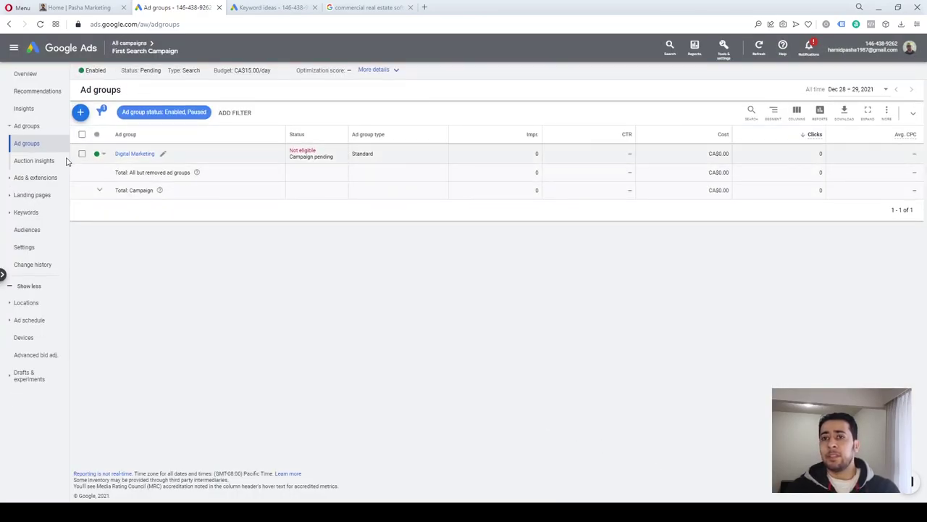
left_click(134, 45)
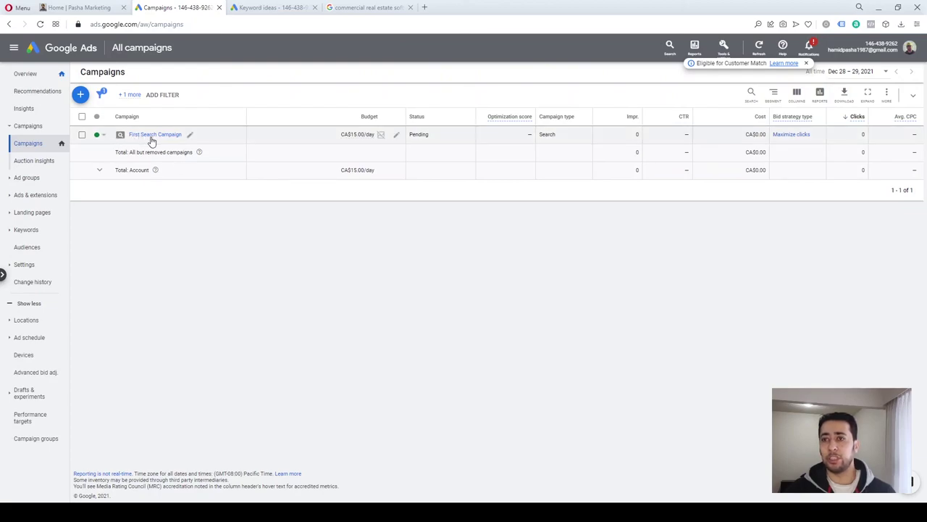
mouse_move(417, 118)
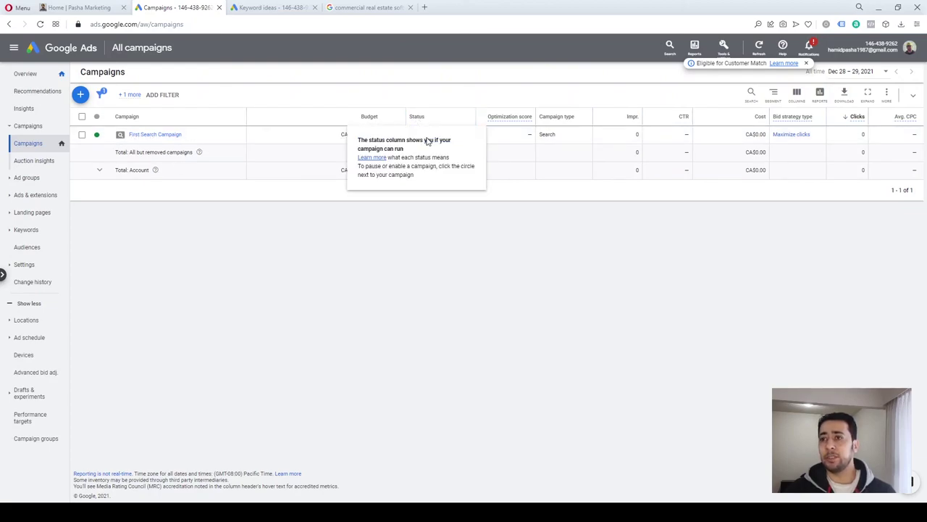